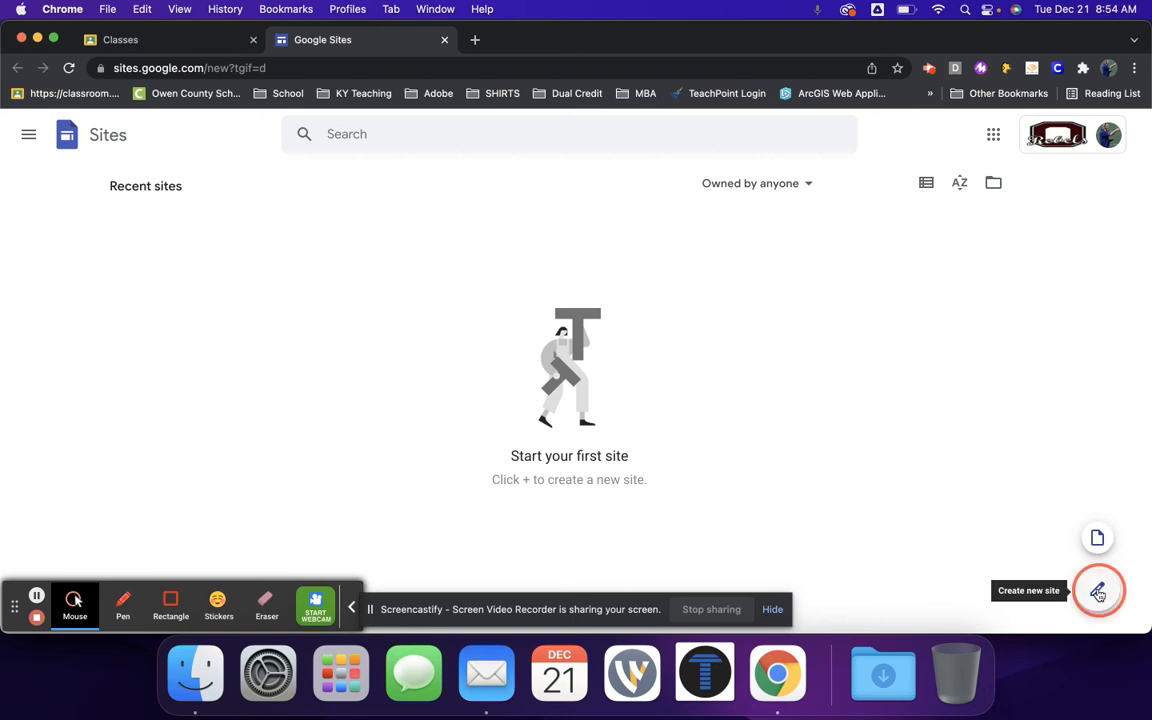
- Create a new blank site and name its document "Google Site 1"
left_click(1098, 592)
left_click(53, 40)
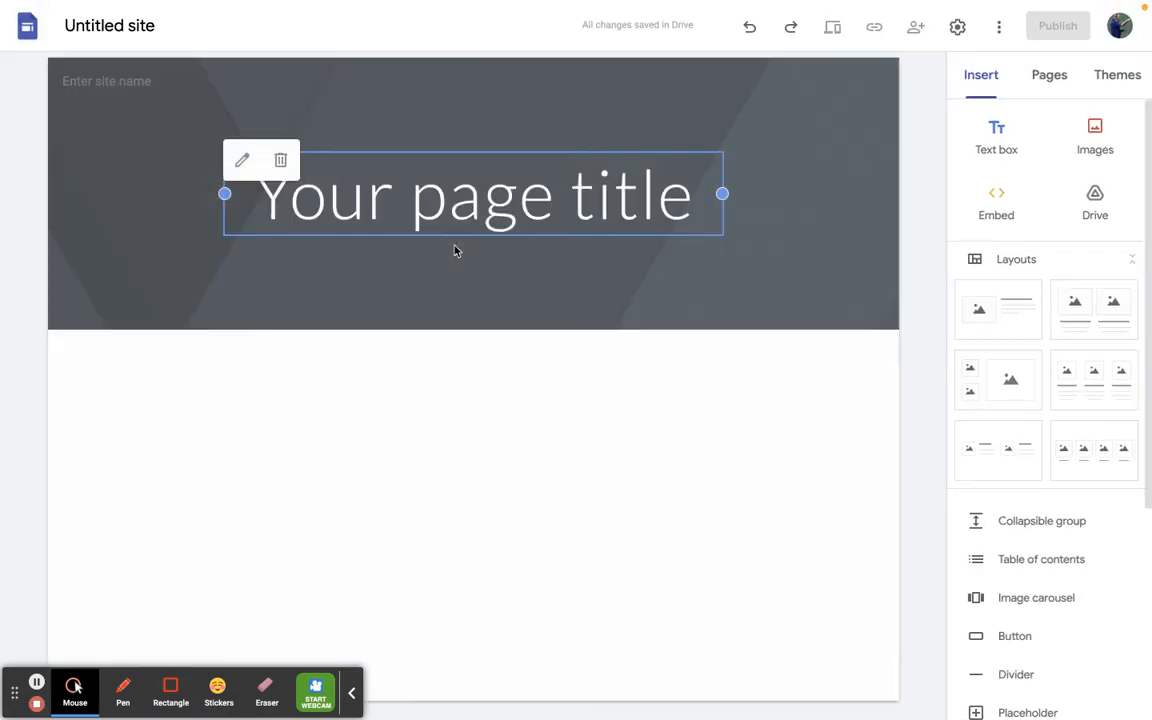
left_click(132, 28)
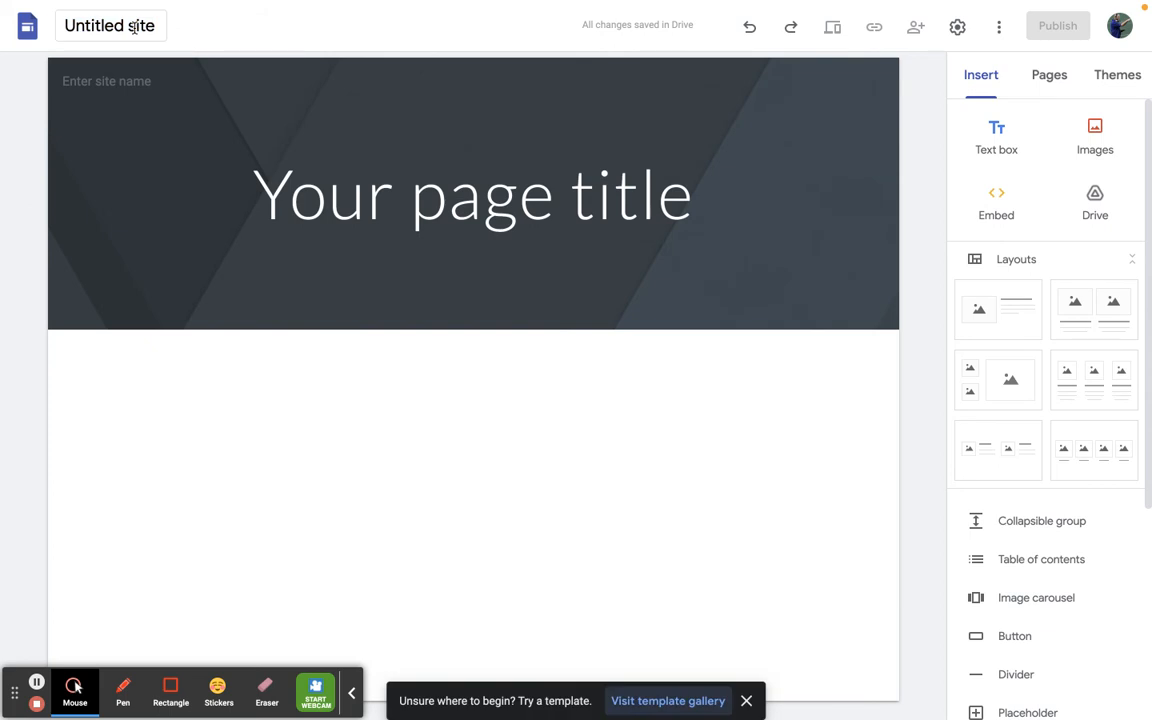
left_click(133, 27)
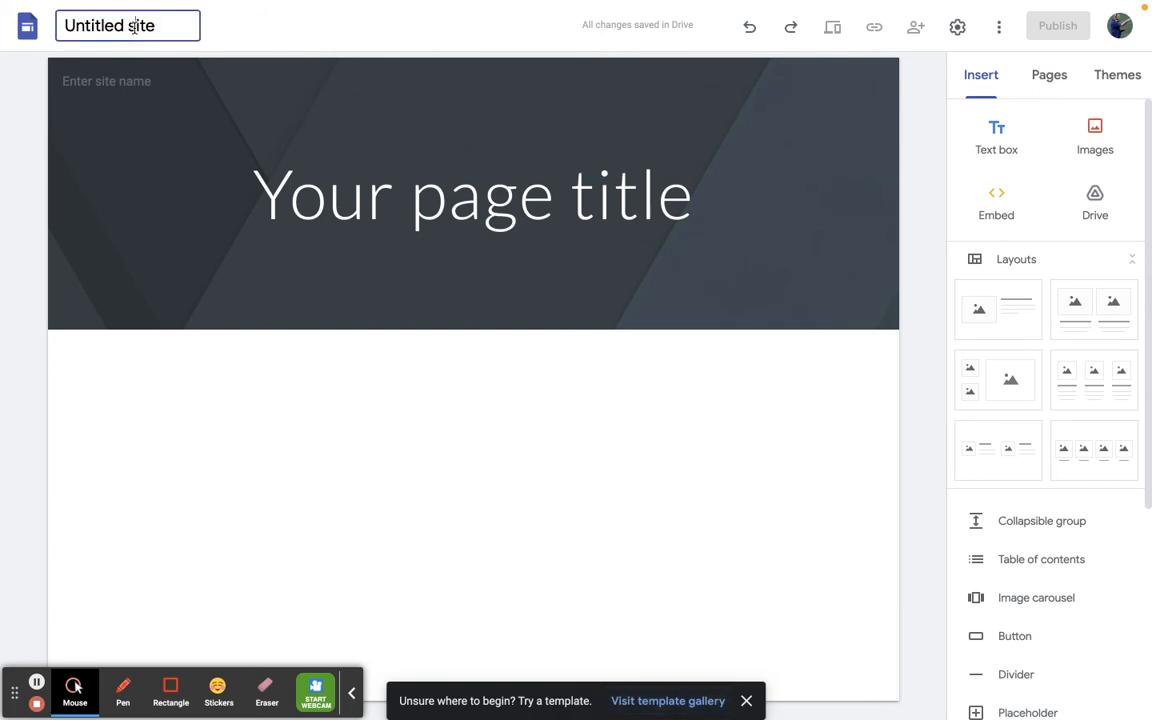
triple_click(133, 27)
type("Google Site 1")
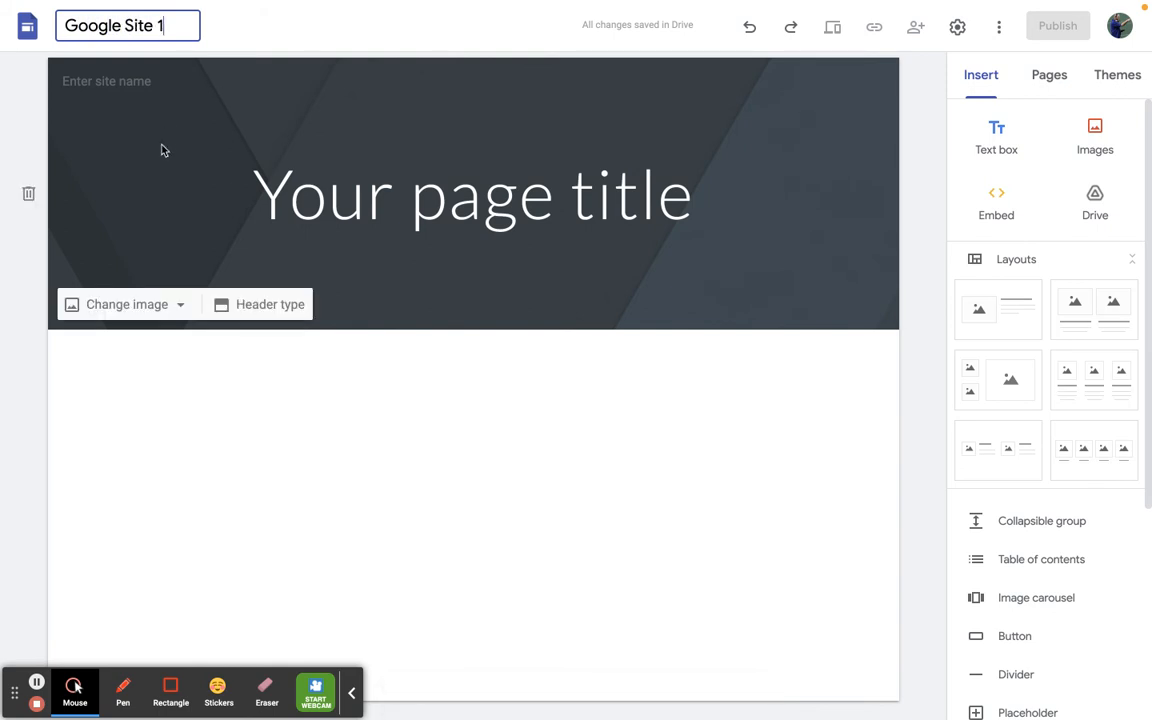
key("Return")
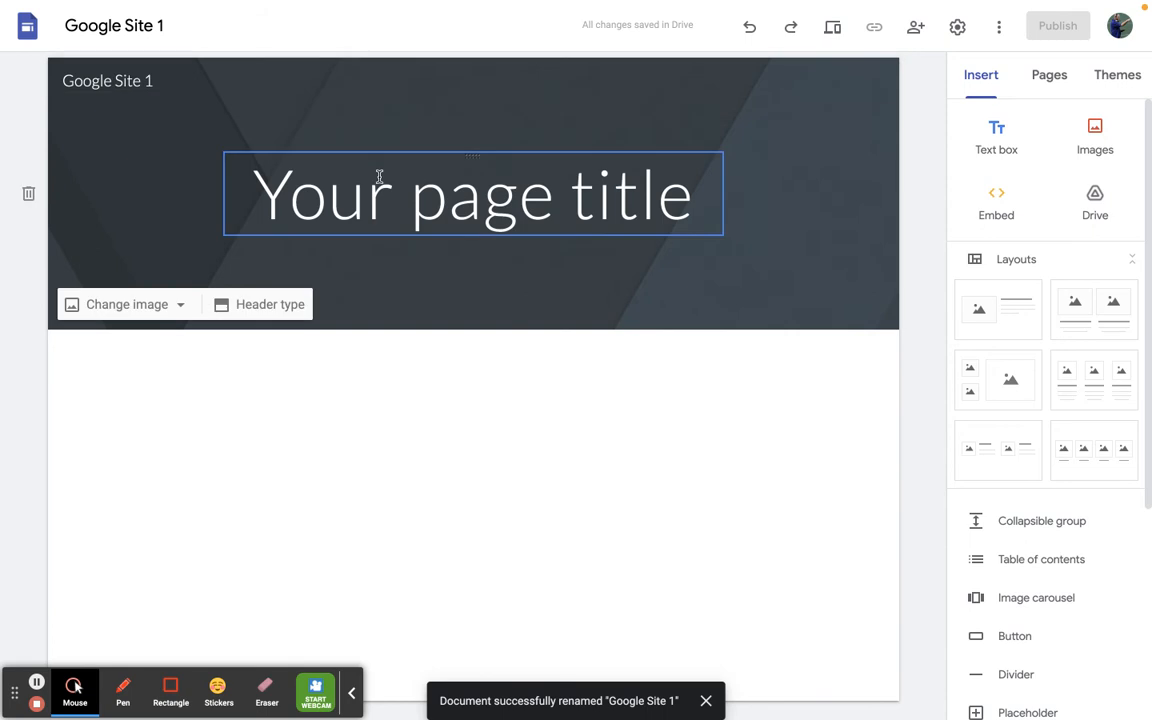
- Replace the placeholder page title with the owner's full name and widen the title box on both sides
left_click(441, 180)
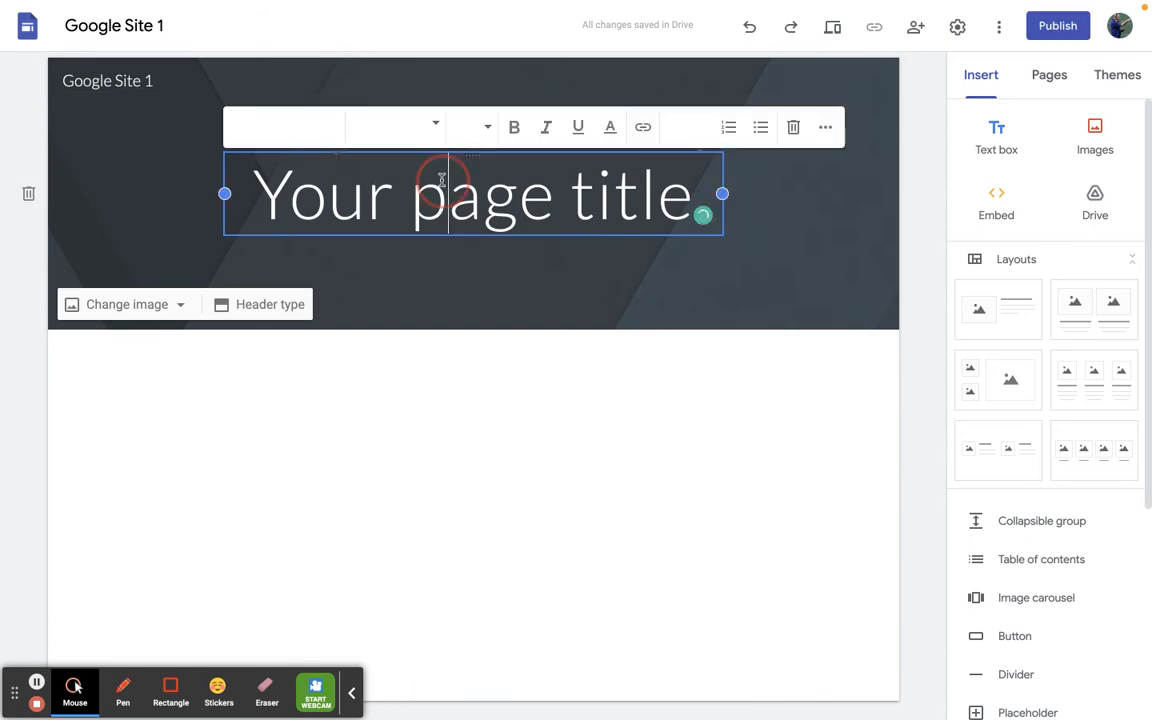
triple_click(441, 180)
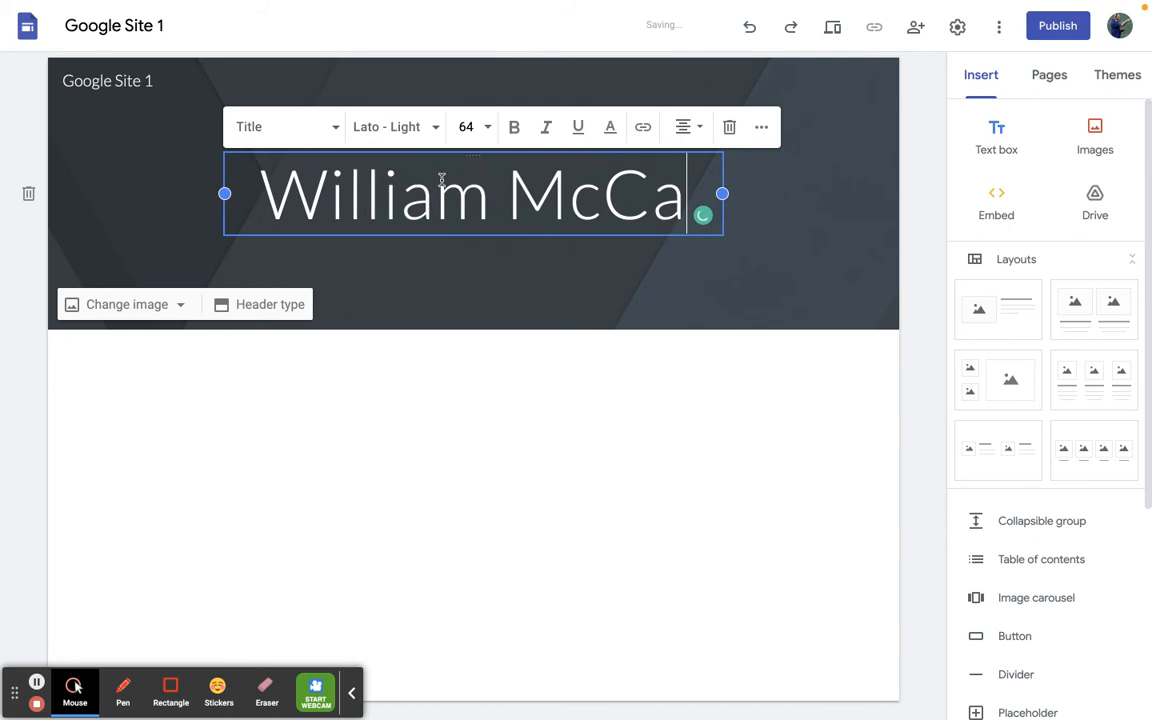
left_click_drag(718, 196, 823, 190)
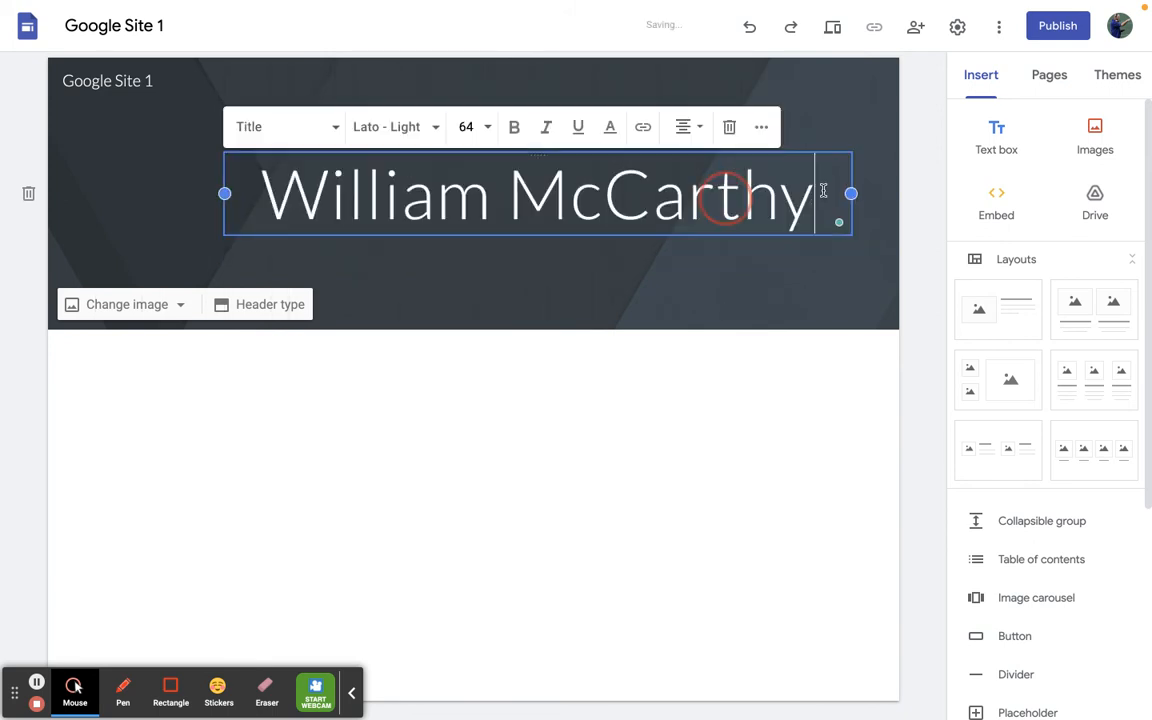
left_click_drag(224, 193, 95, 193)
- Try font sizes 60 and 72 on the page title text
triple_click(432, 195)
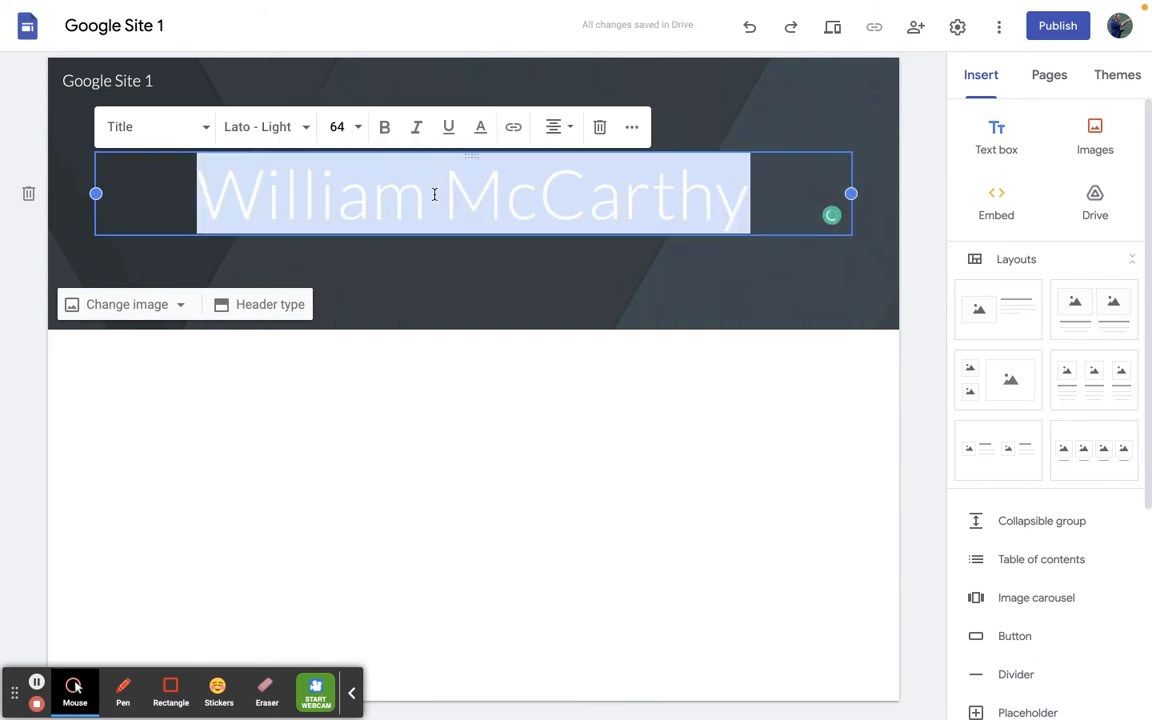
left_click(357, 128)
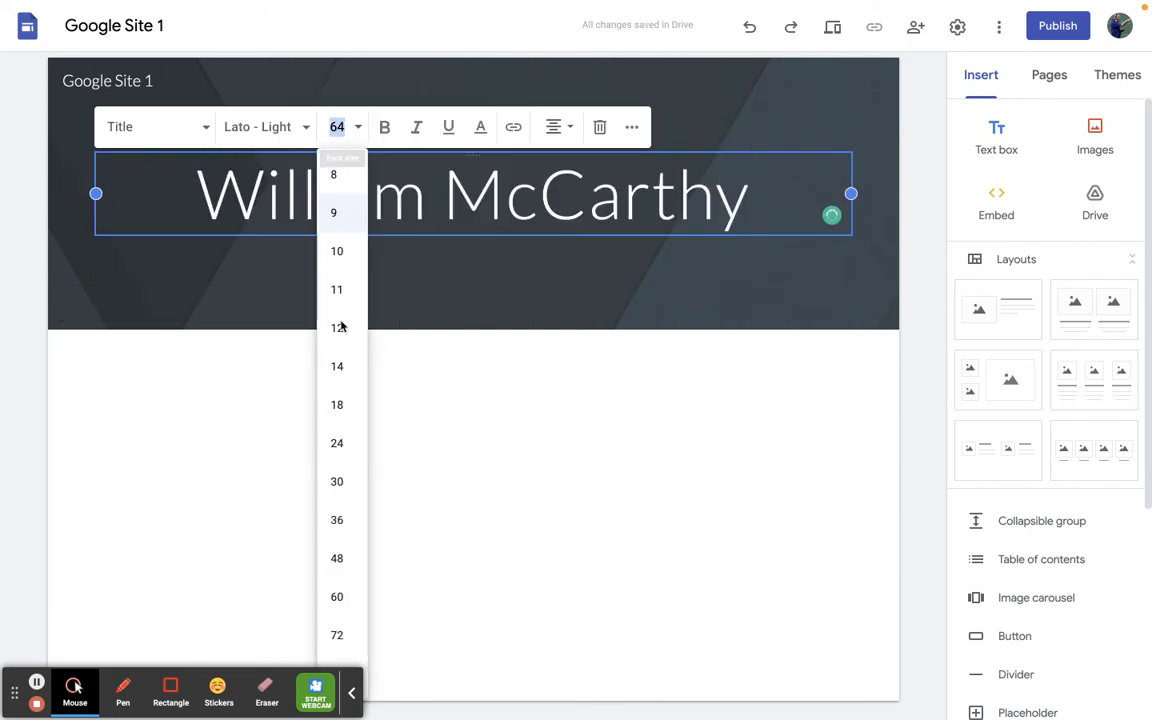
left_click(336, 596)
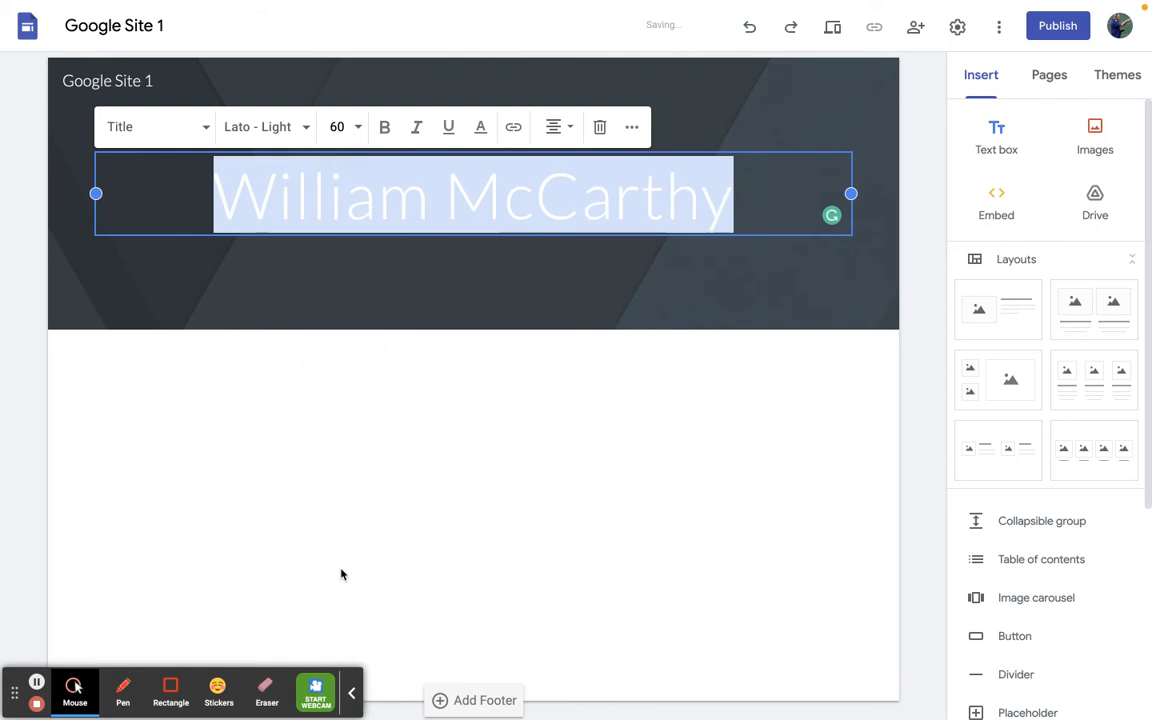
left_click(358, 128)
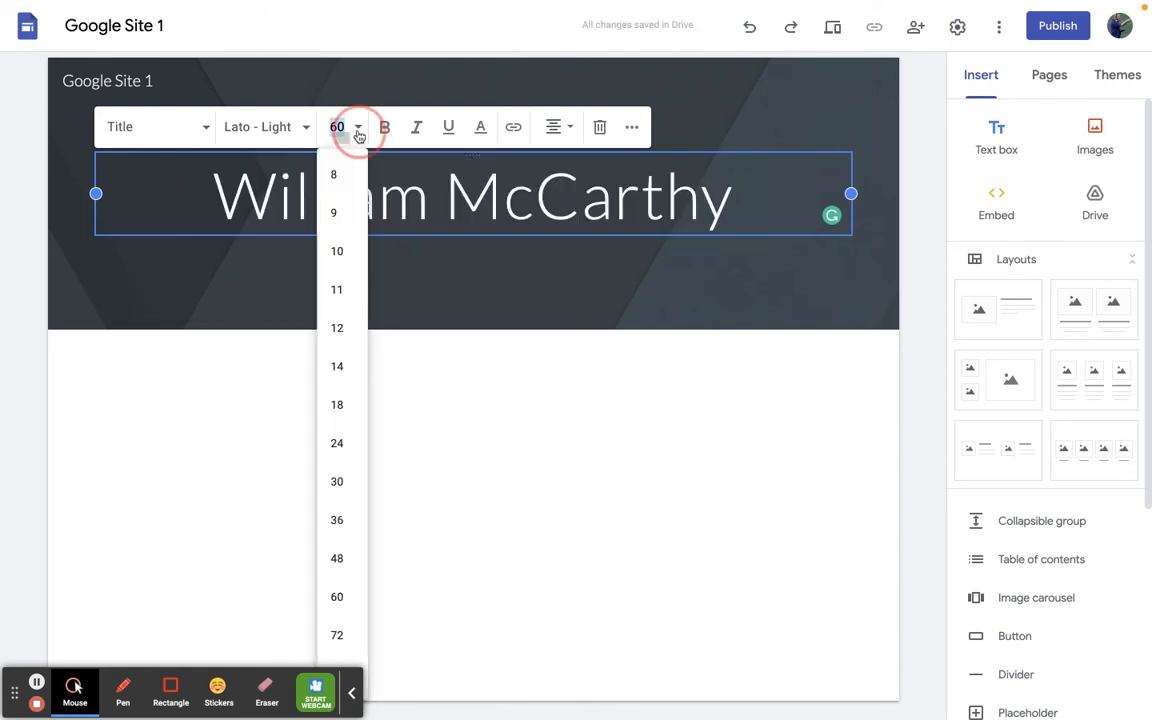
left_click(337, 635)
left_click(340, 122)
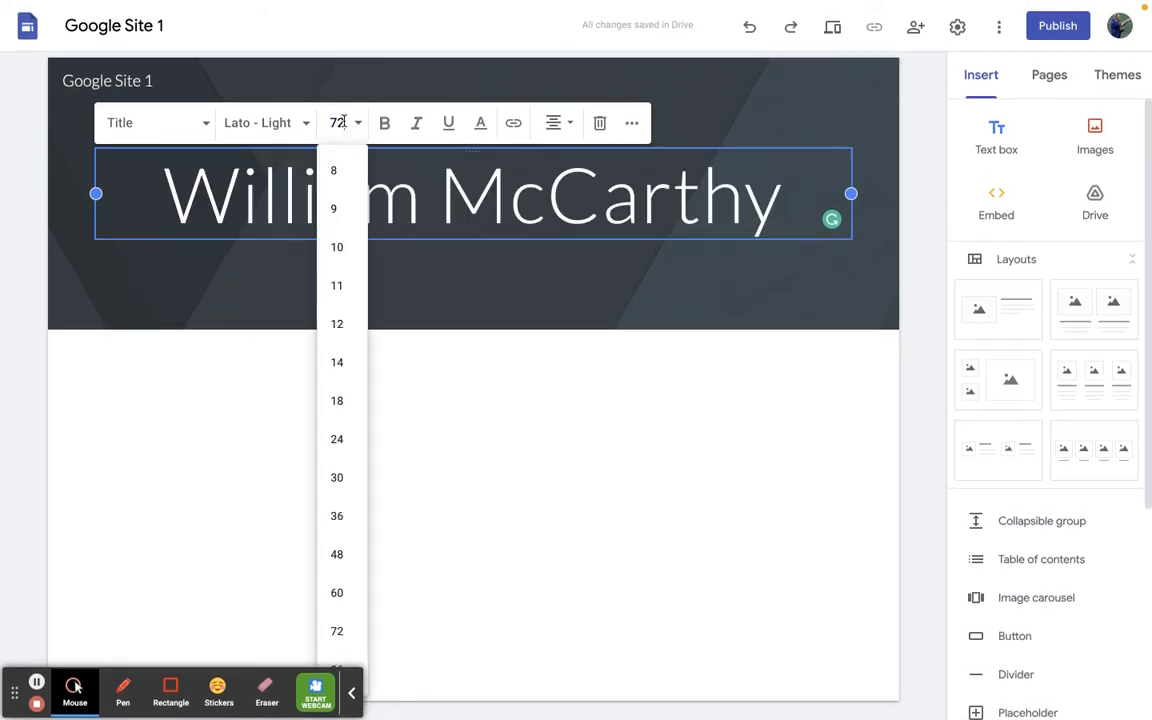
left_click(357, 671)
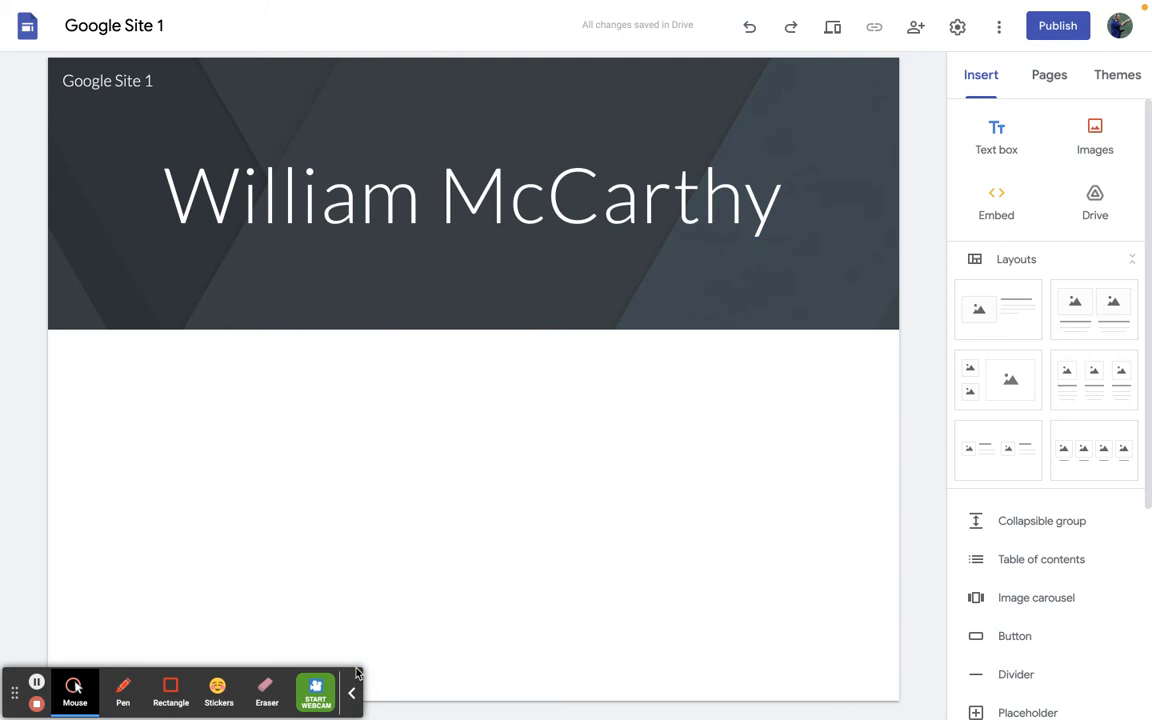
- Try font size 88 on the page title, and set it to 84 instead
triple_click(327, 175)
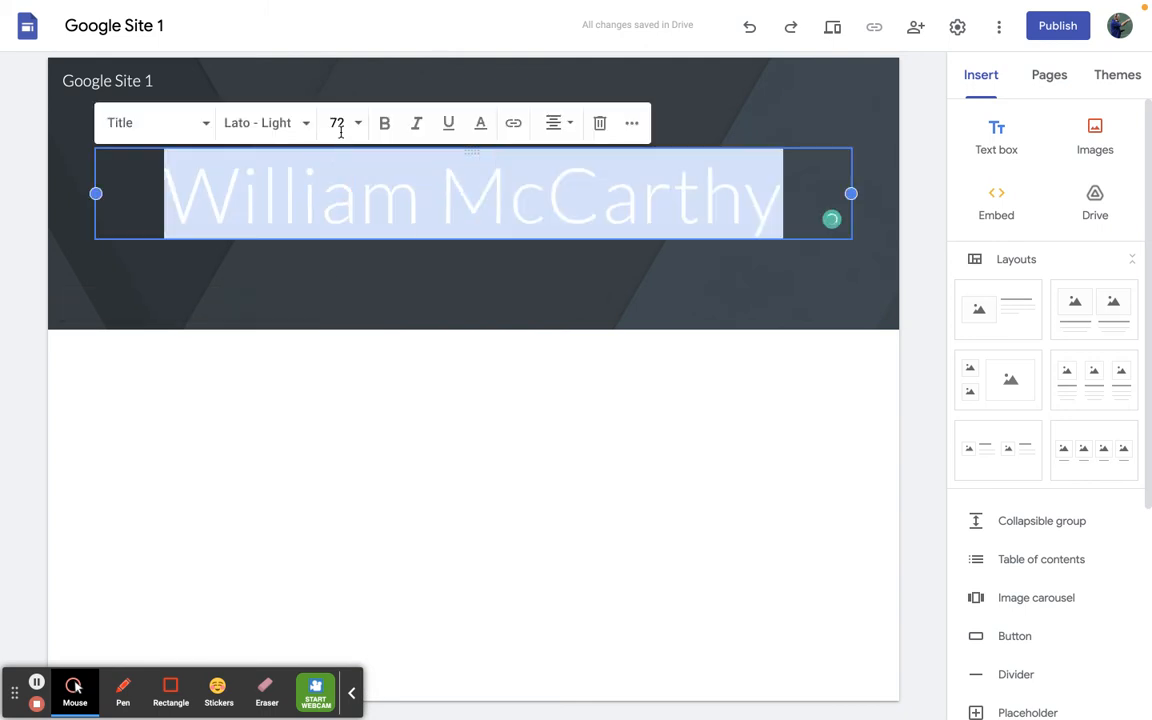
left_click(340, 126)
type("88")
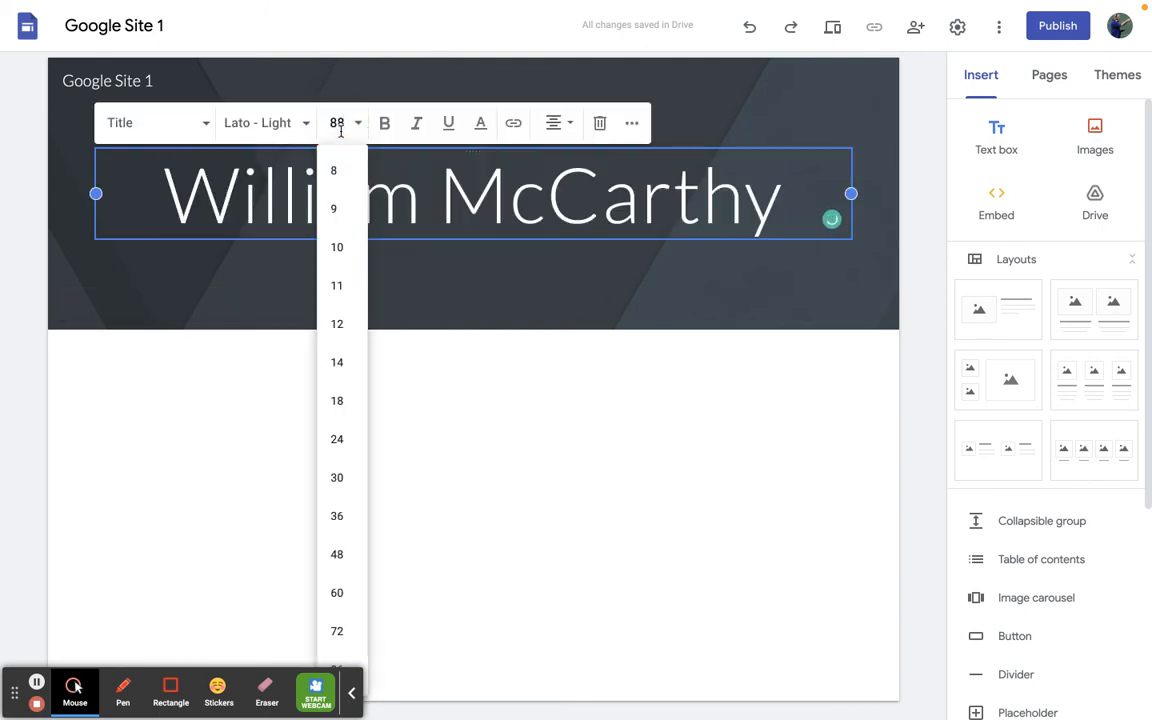
key("Return")
left_click(336, 79)
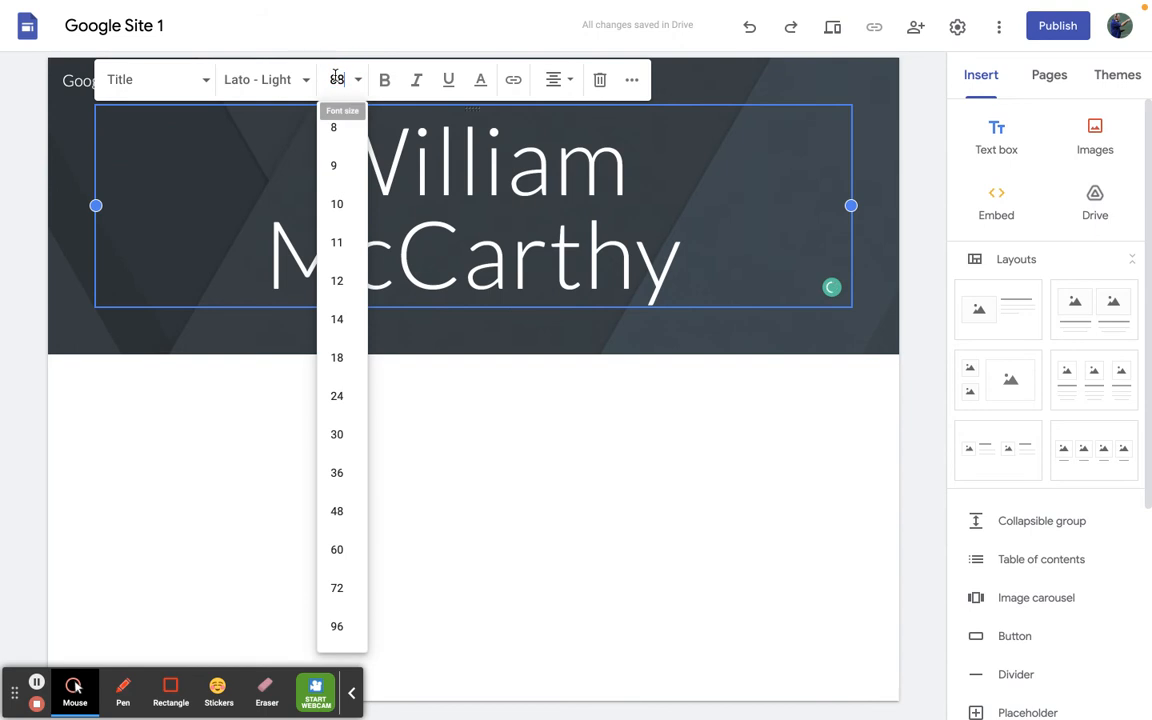
type("84")
key("Return")
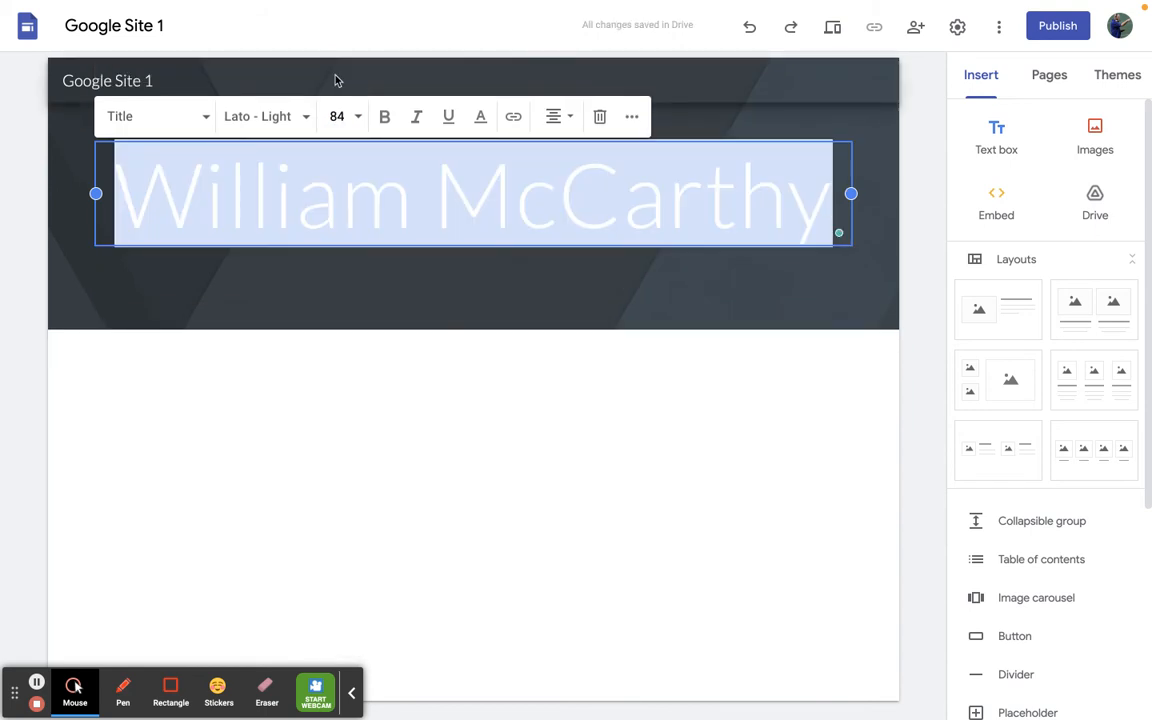
left_click(562, 117)
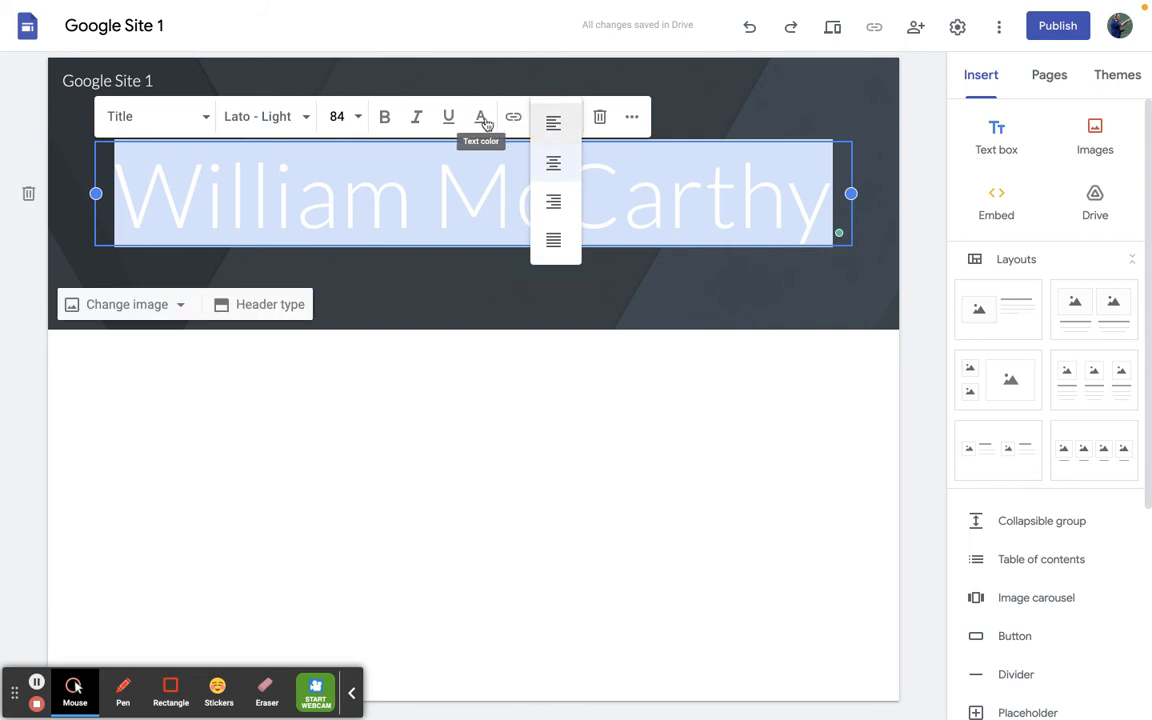
left_click(634, 88)
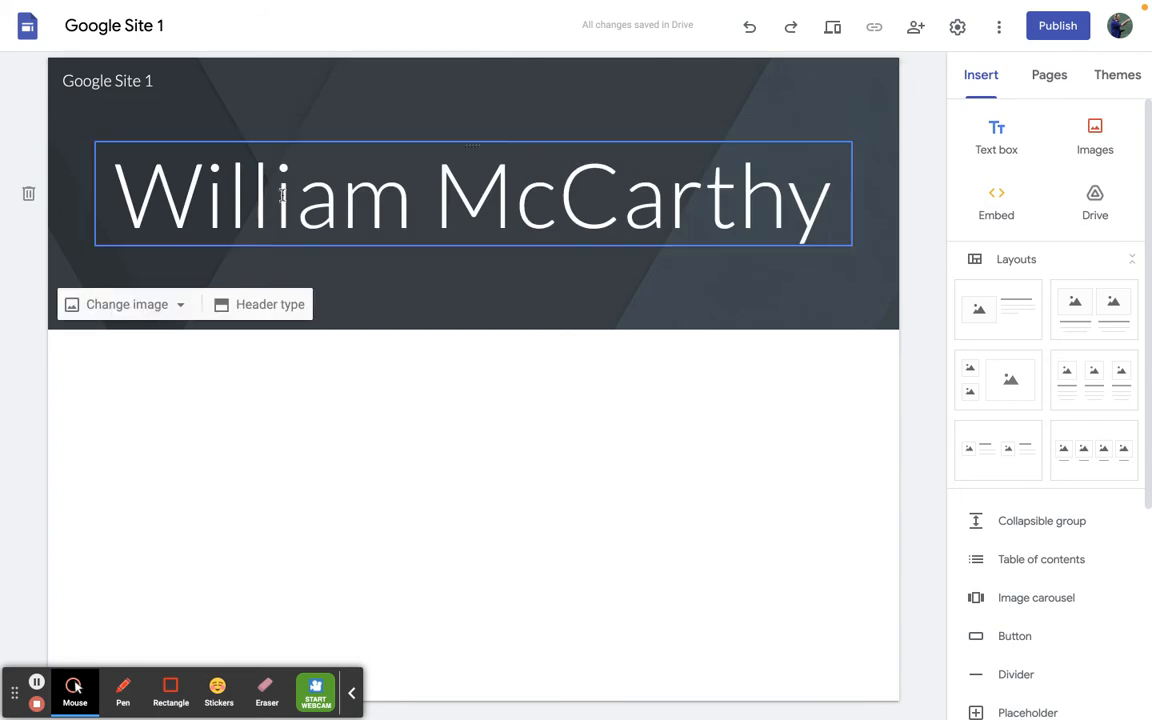
- Replace the header background with the Kentucky state flag image found by searching Google images for "kentucky"
left_click(129, 314)
left_click(139, 392)
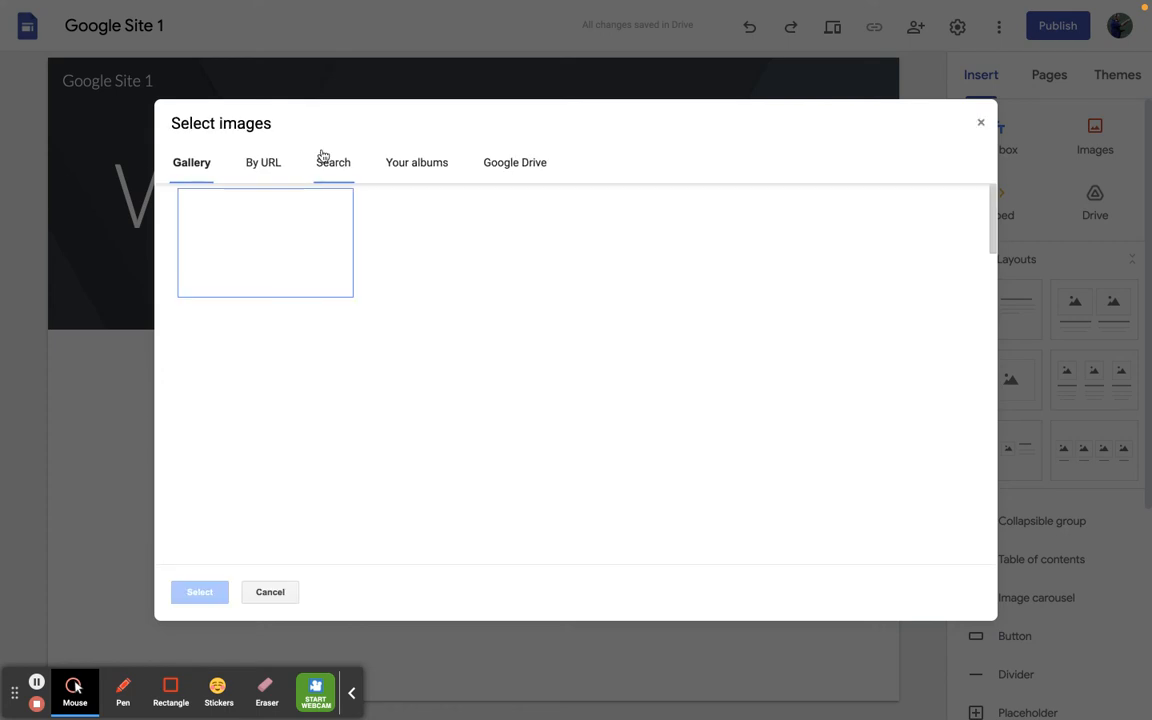
left_click(328, 170)
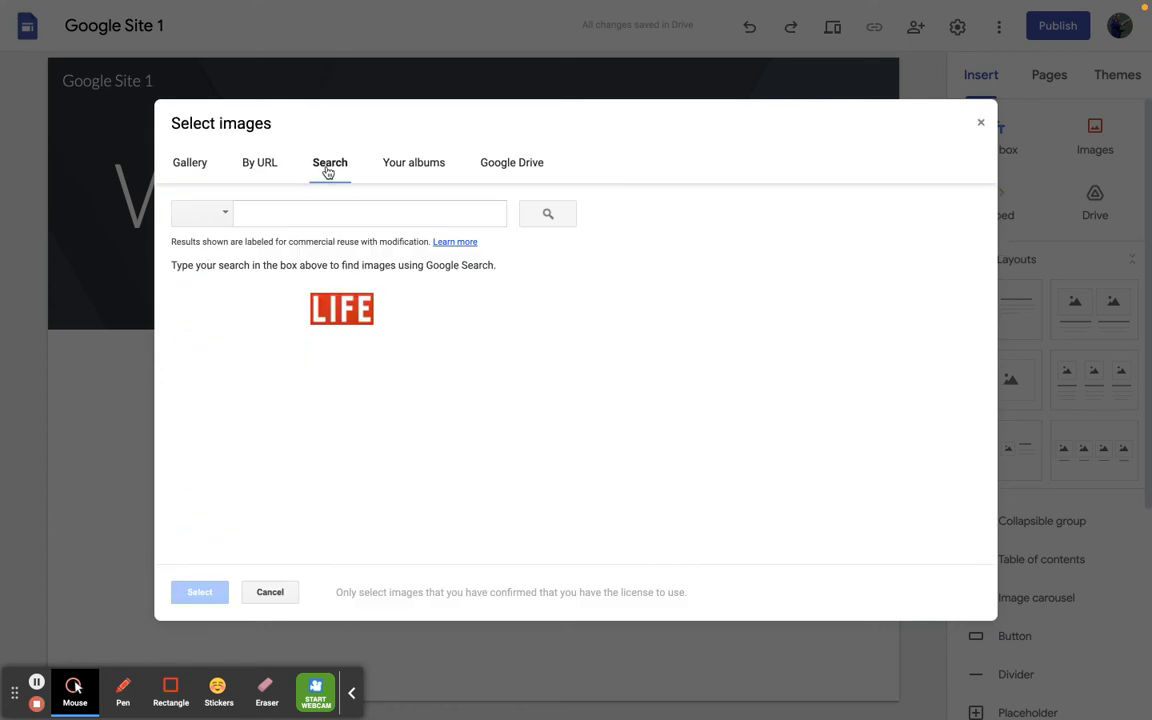
left_click(308, 211)
type("kentucky")
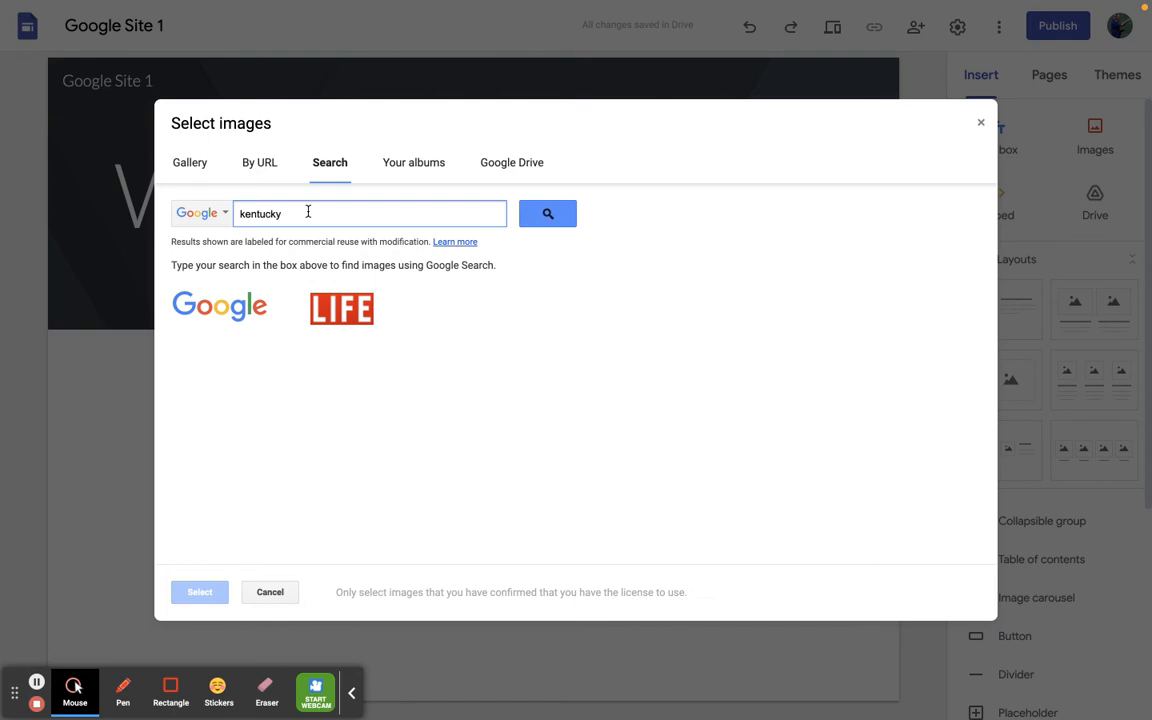
key("Return")
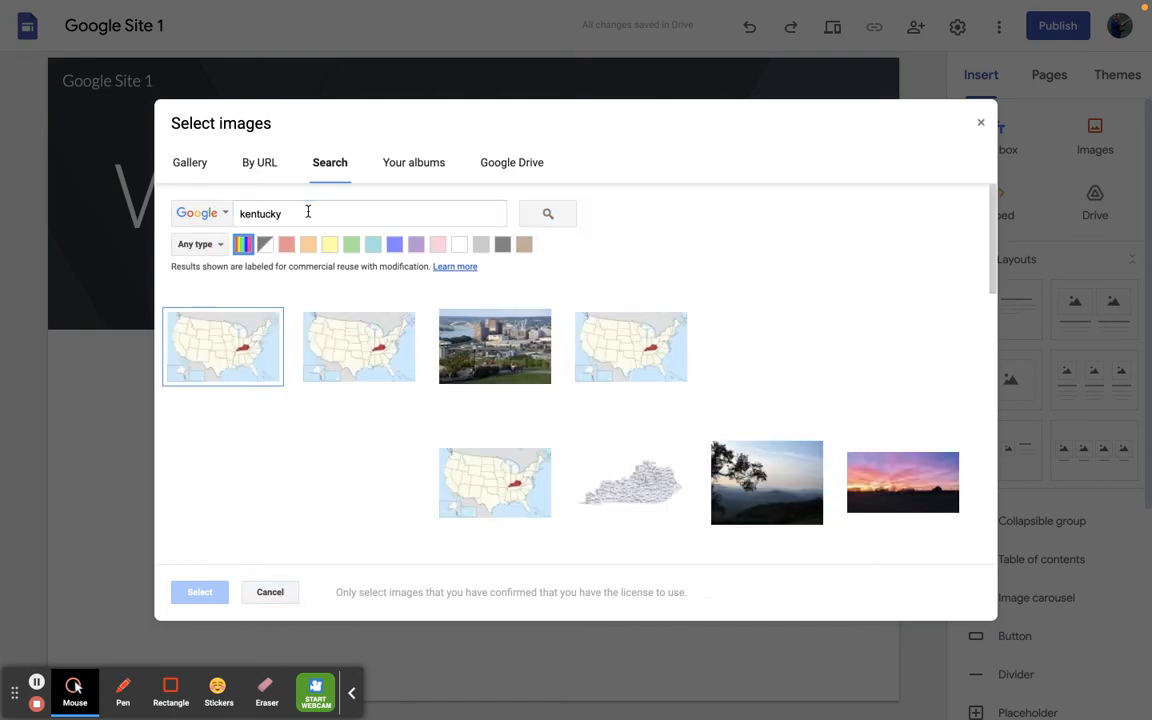
left_click(220, 485)
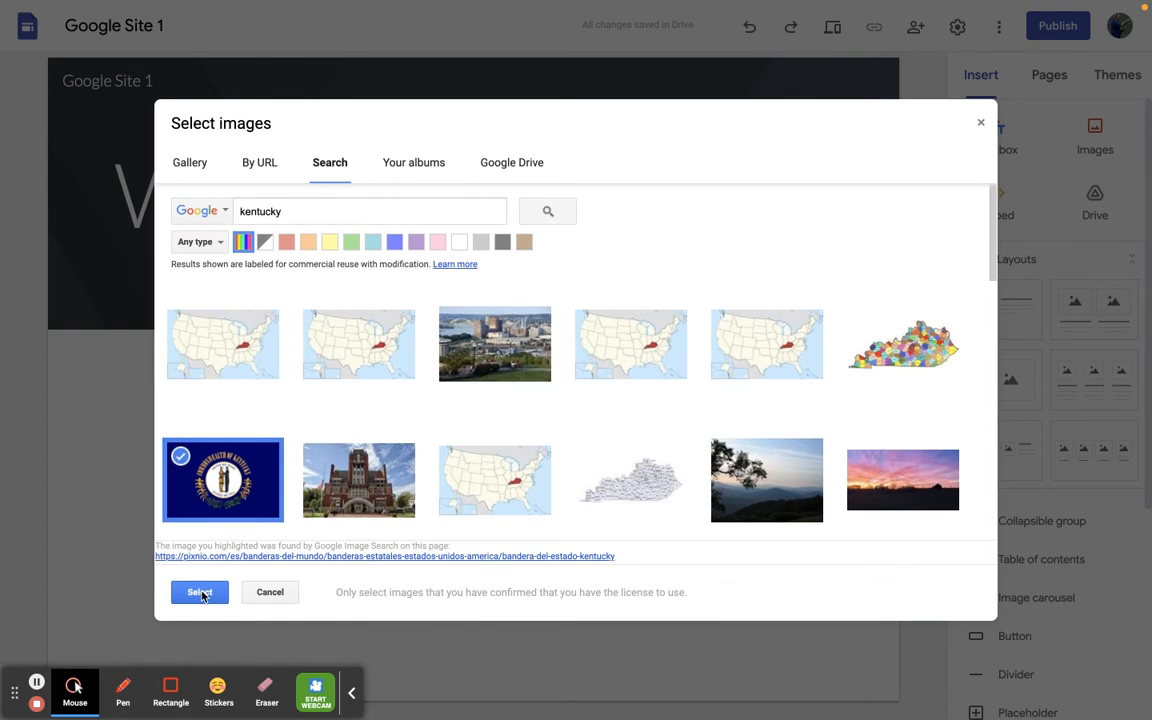
left_click(200, 592)
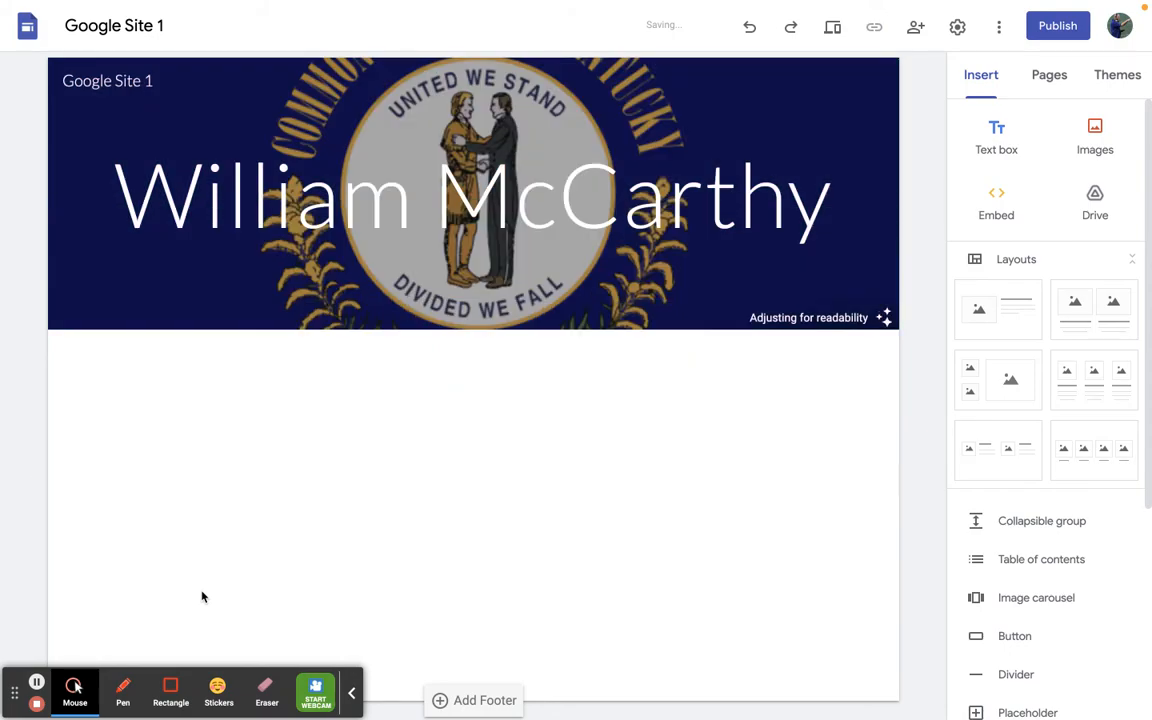
- Try the Cover header type, and set the header to Large banner instead
mouse_move(206, 265)
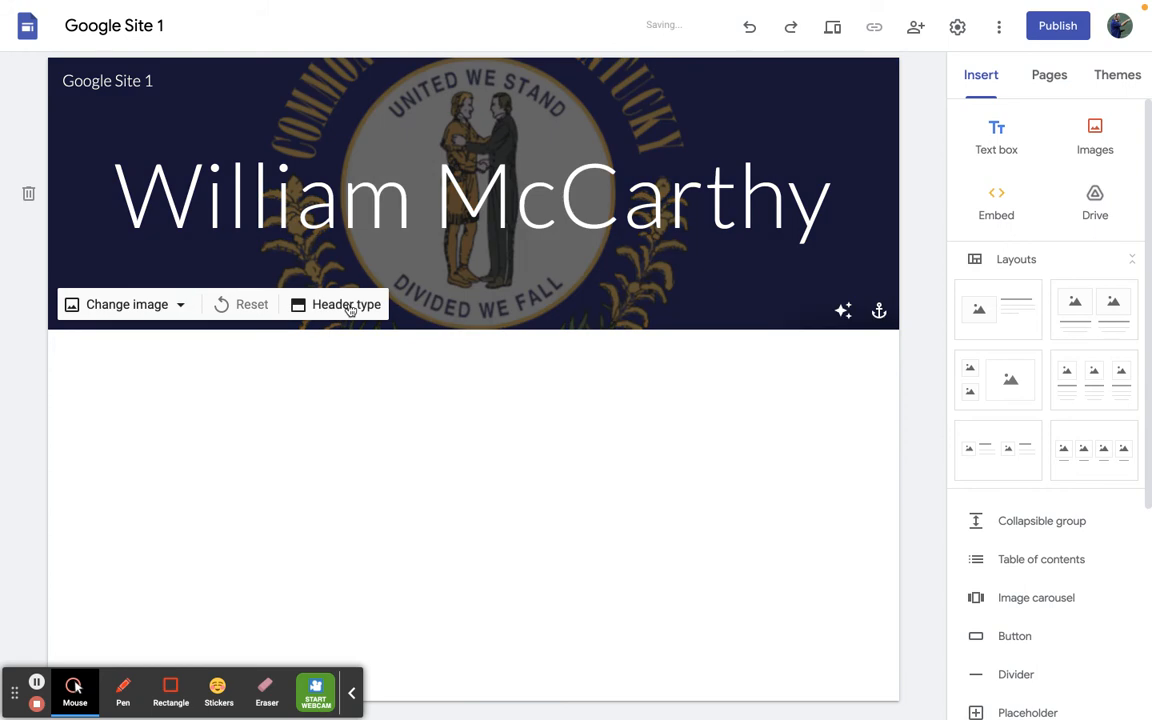
left_click(349, 306)
left_click(147, 297)
scroll(257, 627, "down", 3)
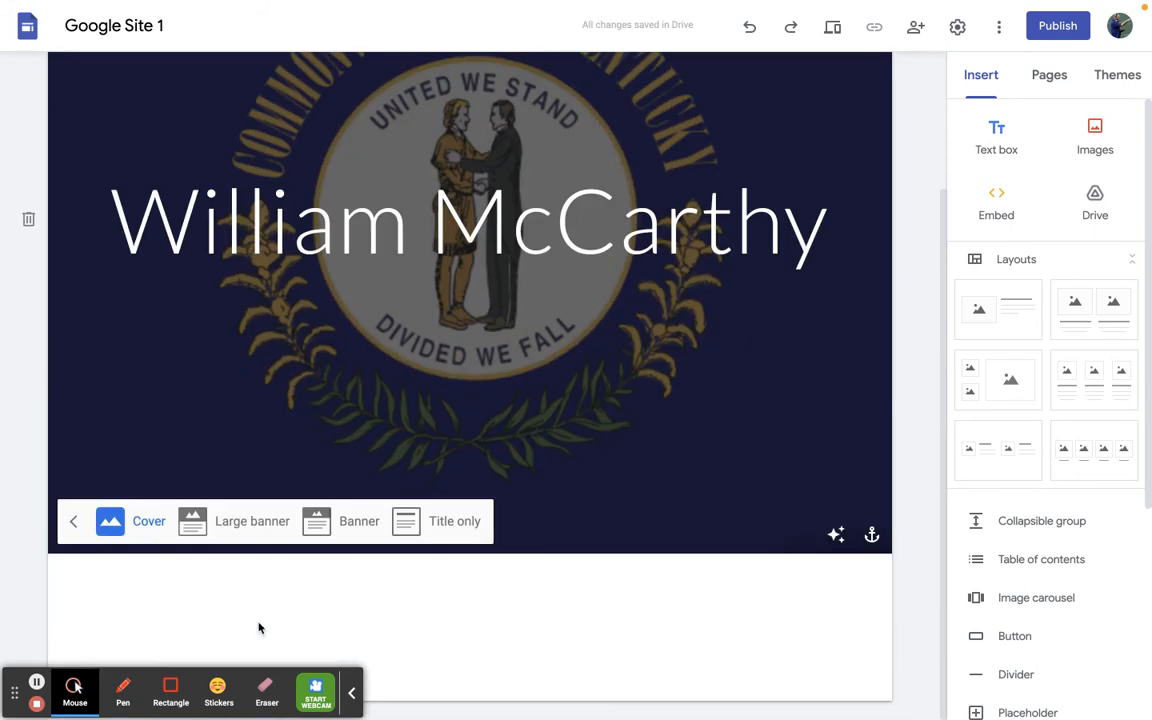
left_click(200, 519)
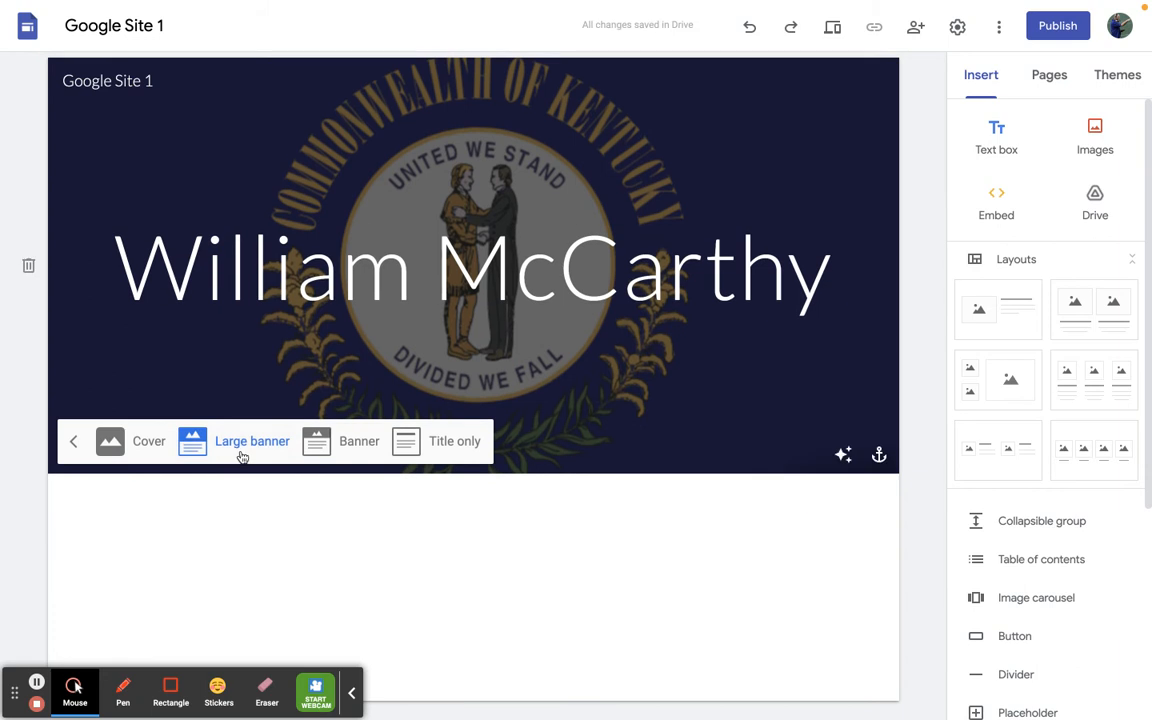
- Change the text color of the whole page title to bright red
left_click(644, 282)
triple_click(644, 282)
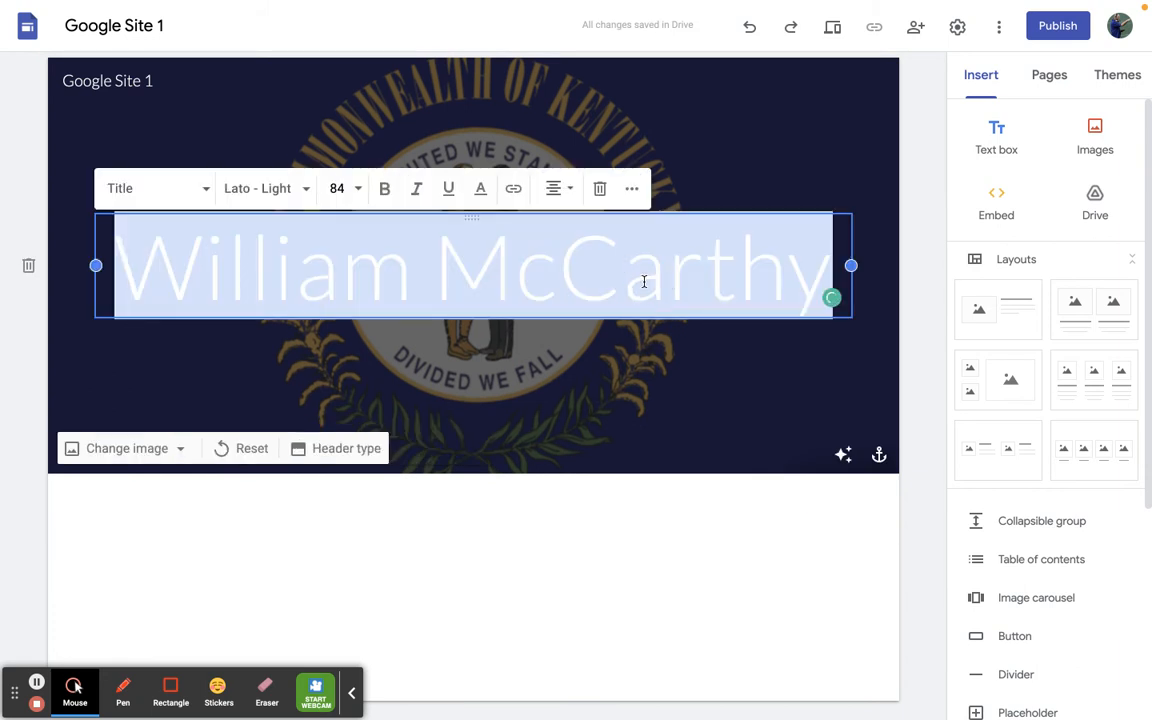
left_click(480, 188)
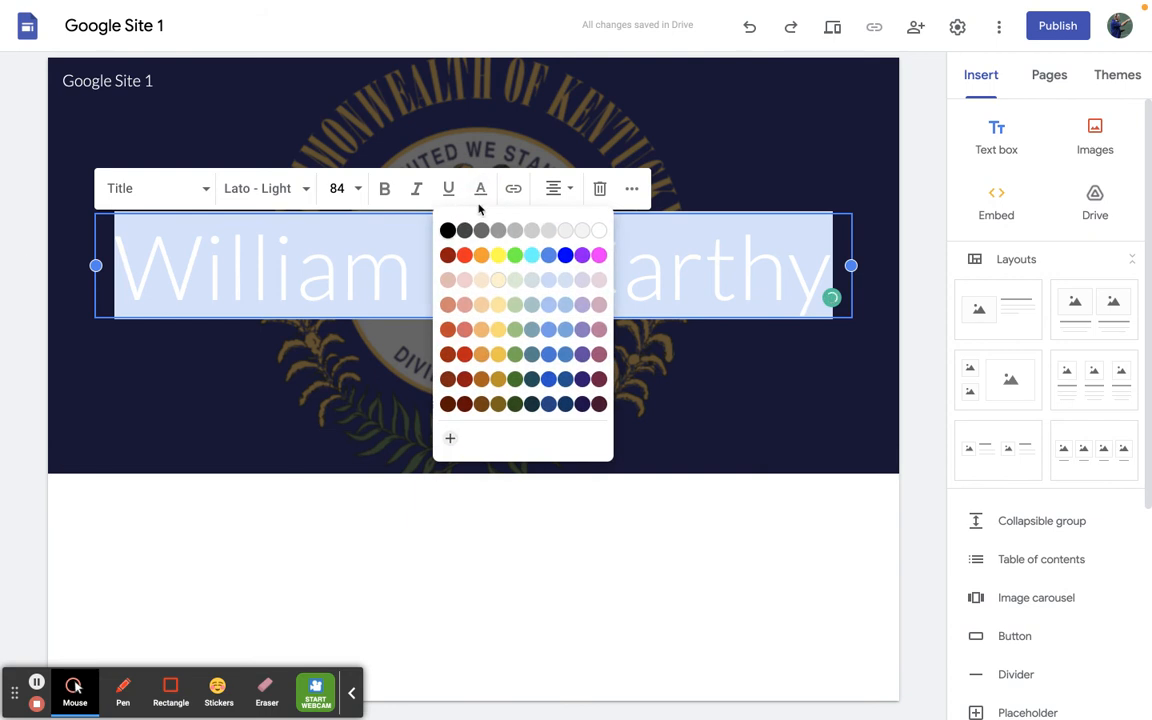
left_click(466, 255)
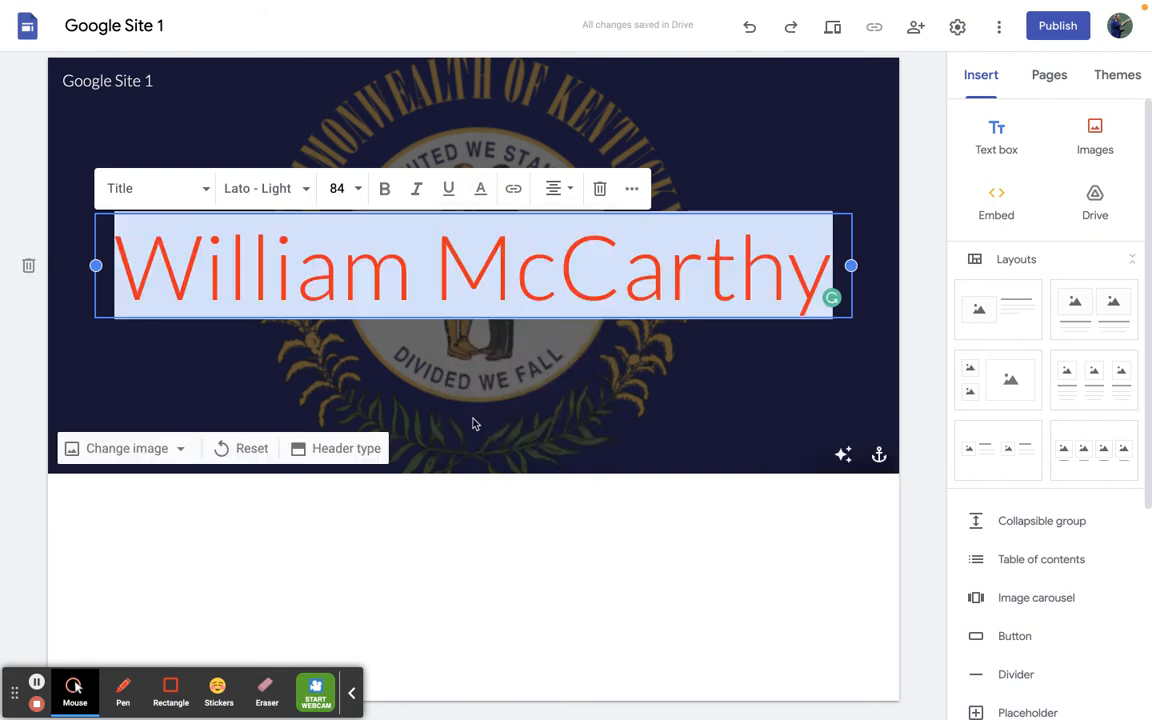
left_click(474, 424)
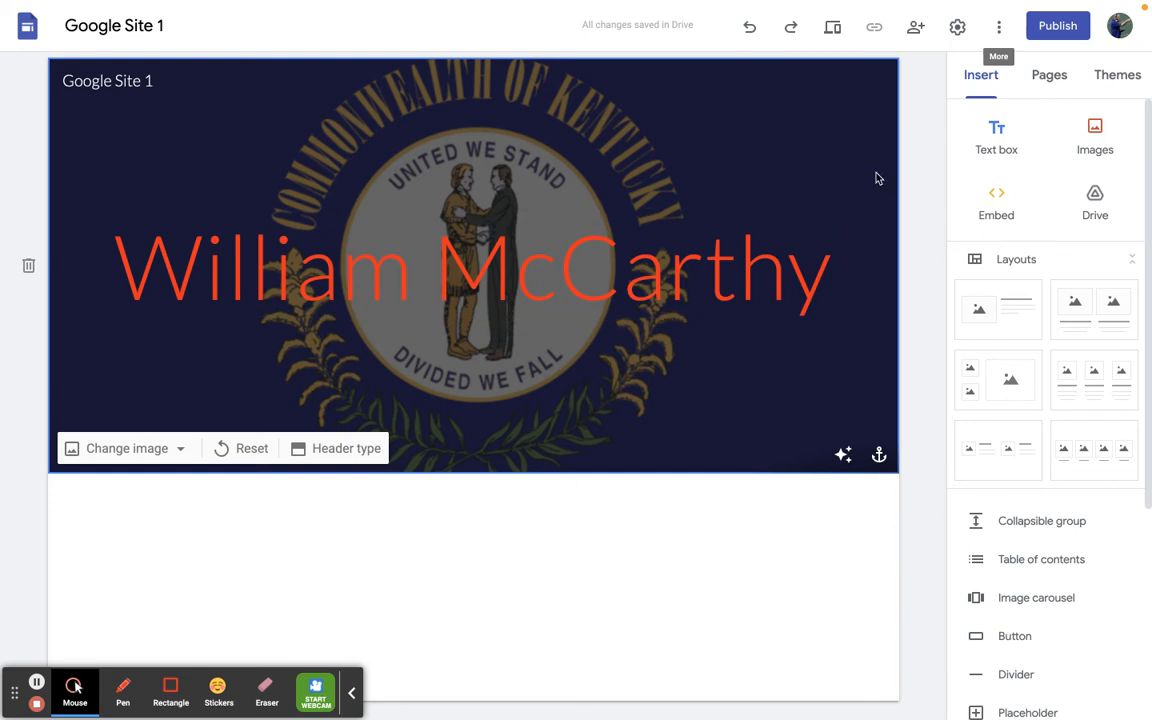
- Insert the layout with two small stacked image placeholders beside one large placeholder below the header
left_click(607, 555)
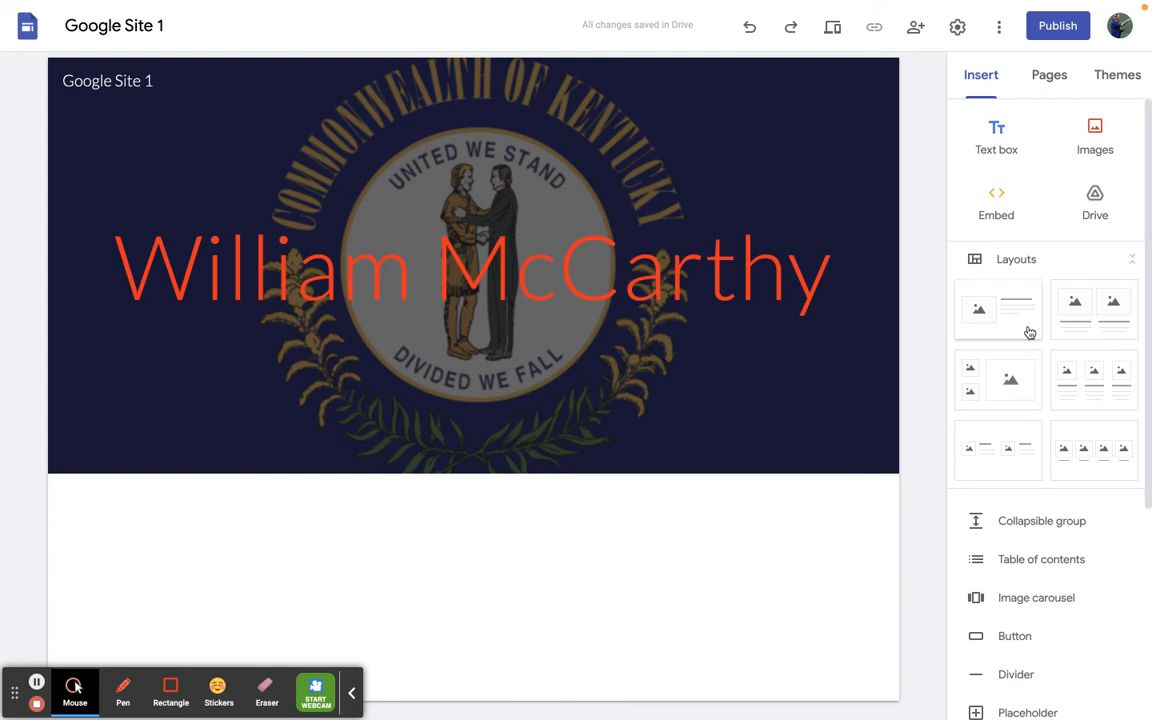
left_click(1007, 381)
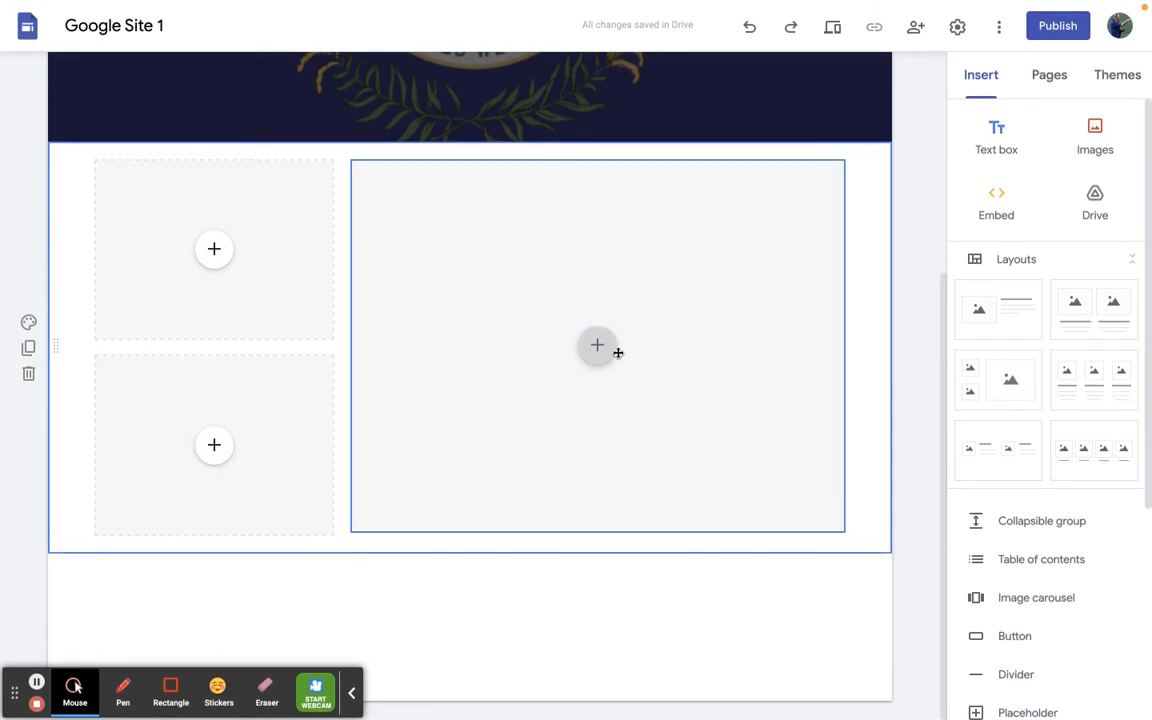
- Fill the large placeholder with a map of the White House in Washington, DC, using Satellite view and a zoomed-out extent
left_click(600, 348)
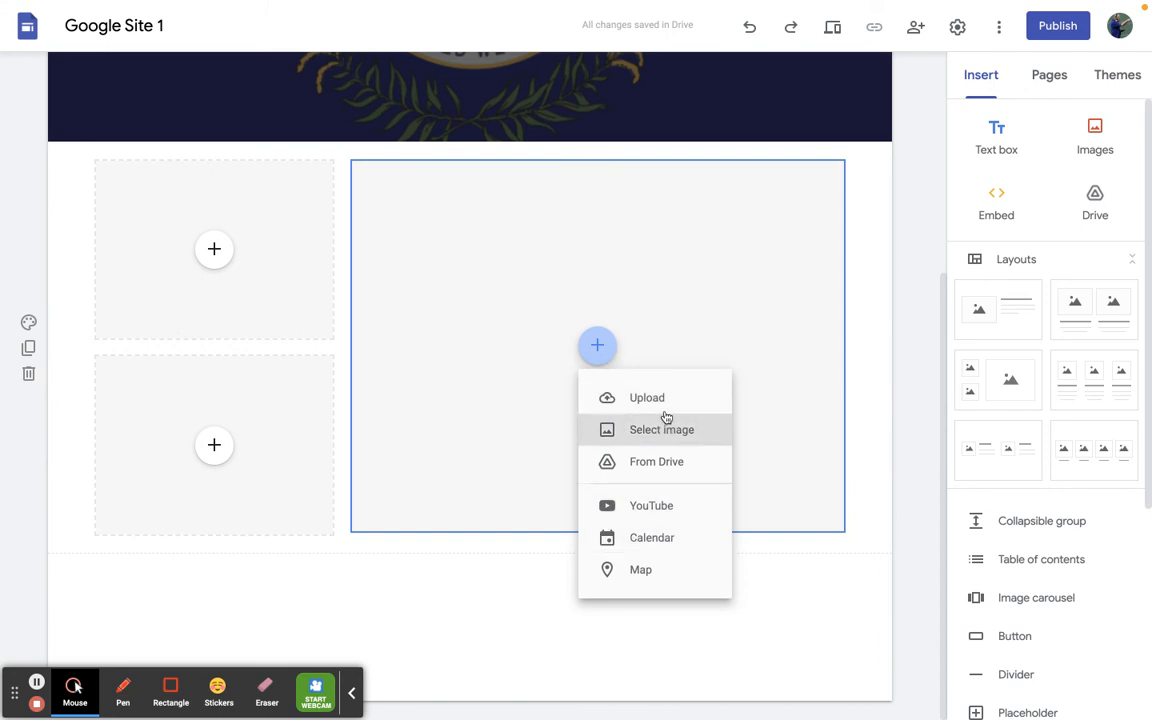
left_click(645, 580)
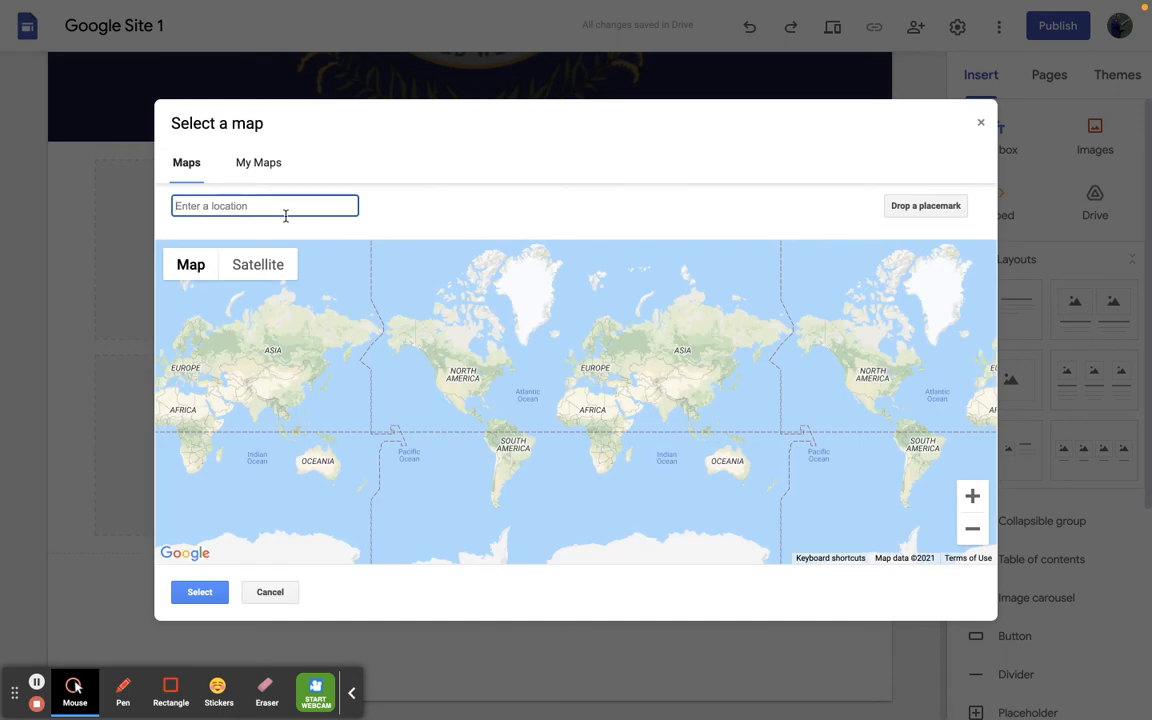
type("1600")
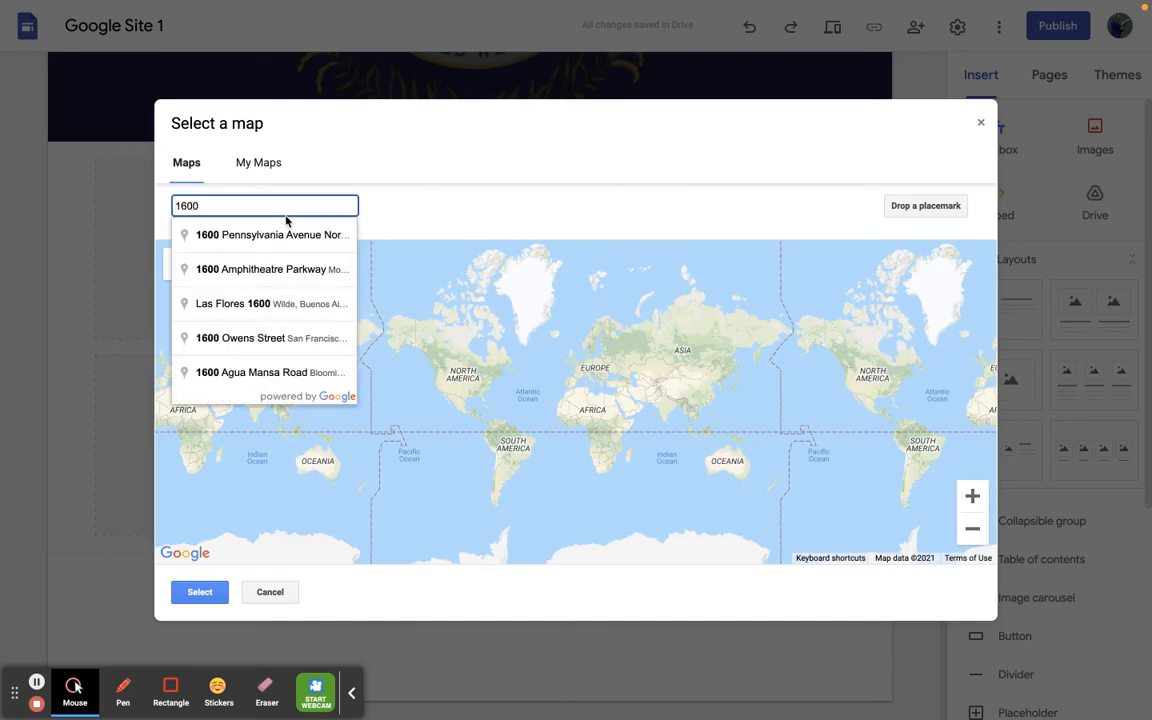
left_click(276, 236)
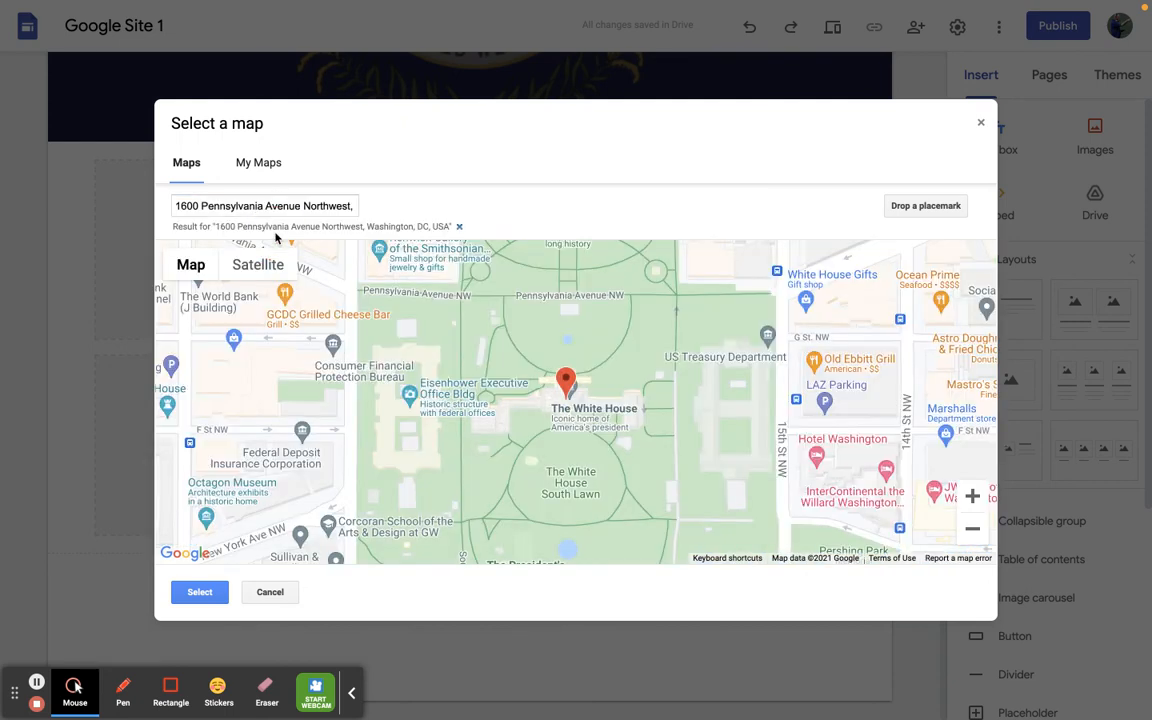
mouse_move(205, 266)
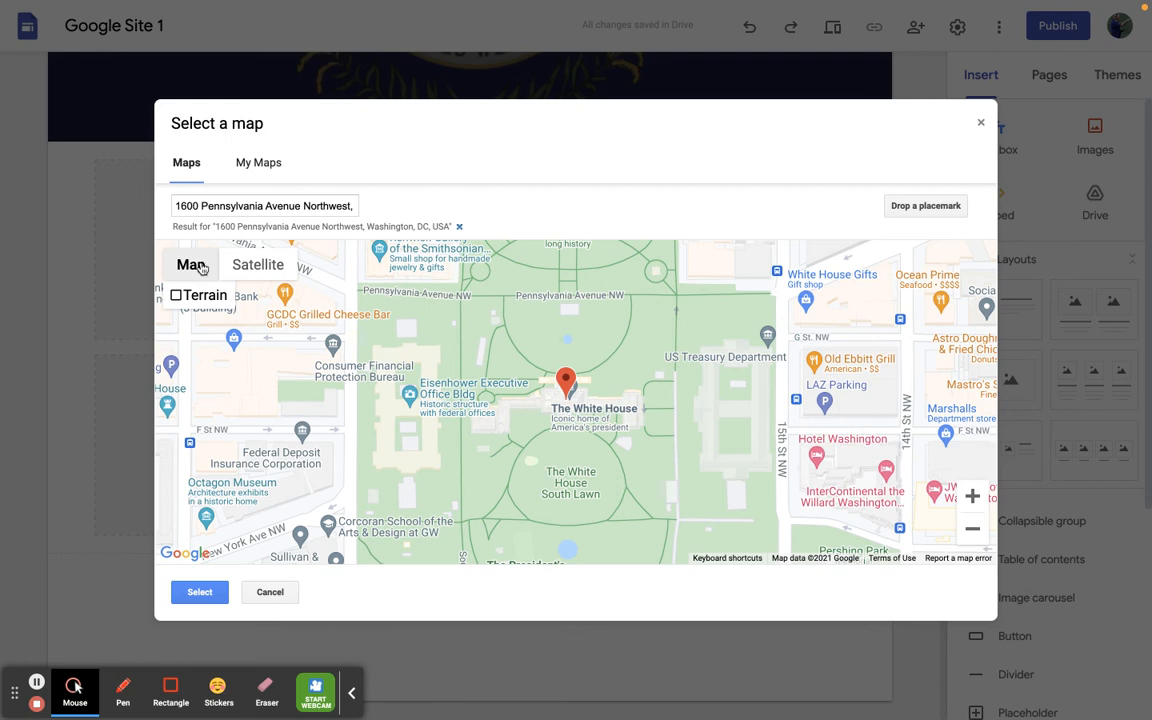
left_click(260, 275)
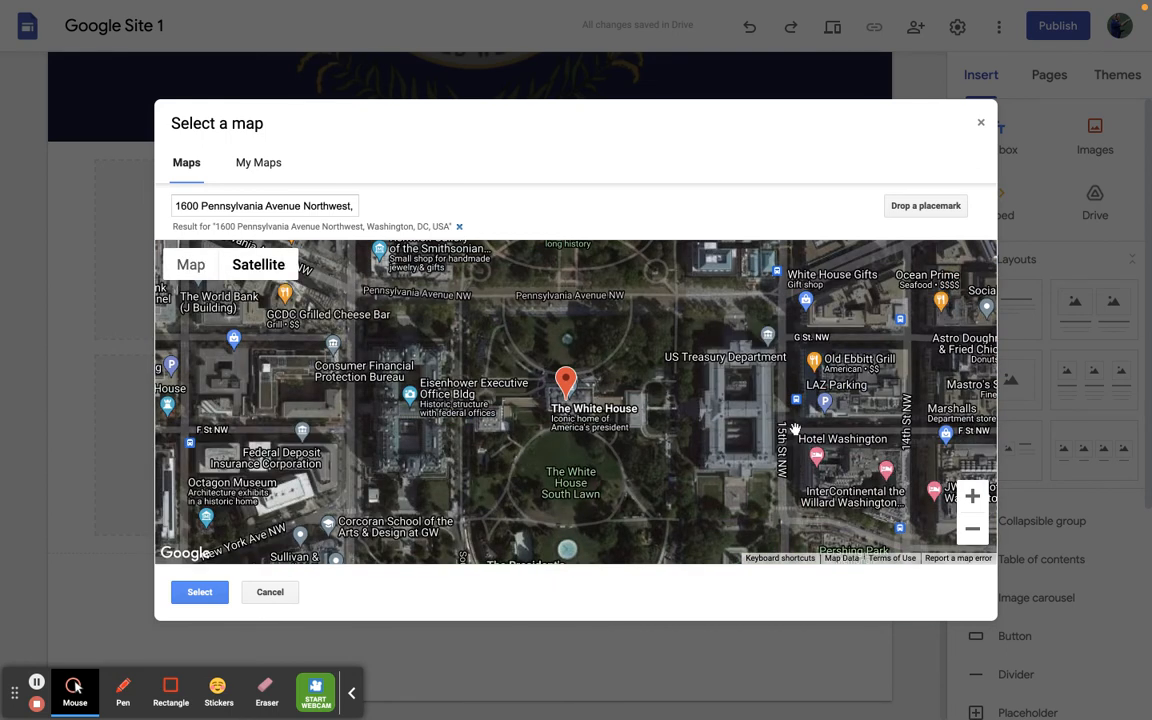
left_click(972, 529)
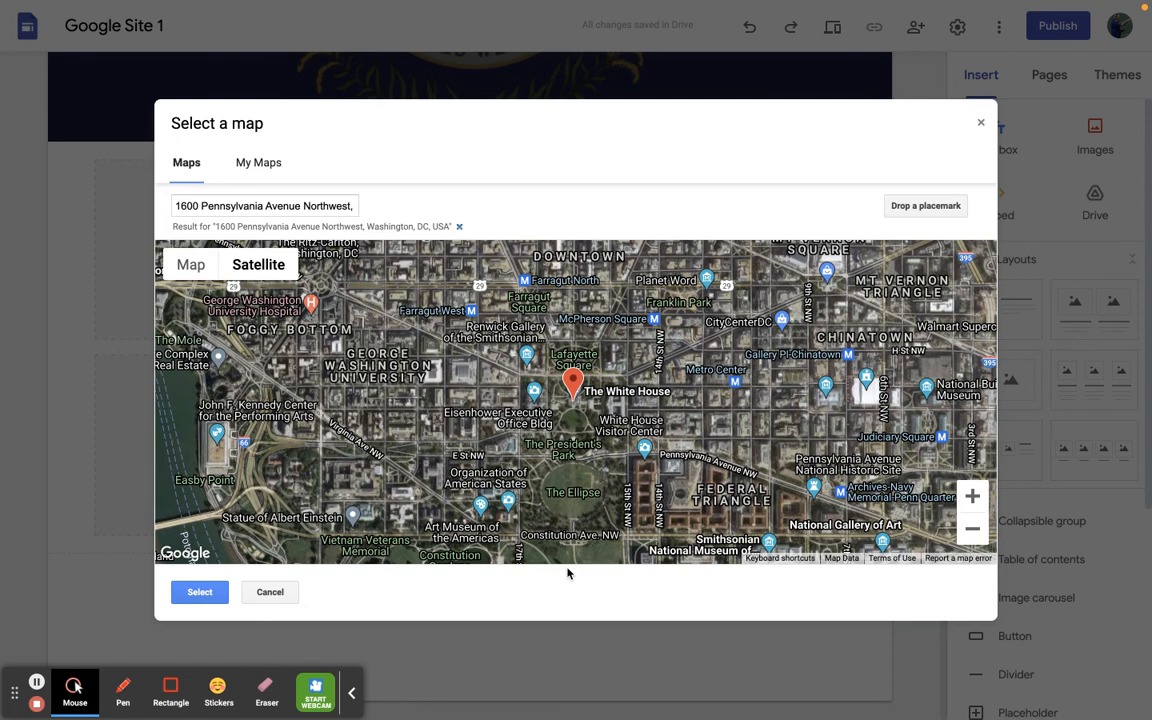
left_click(199, 594)
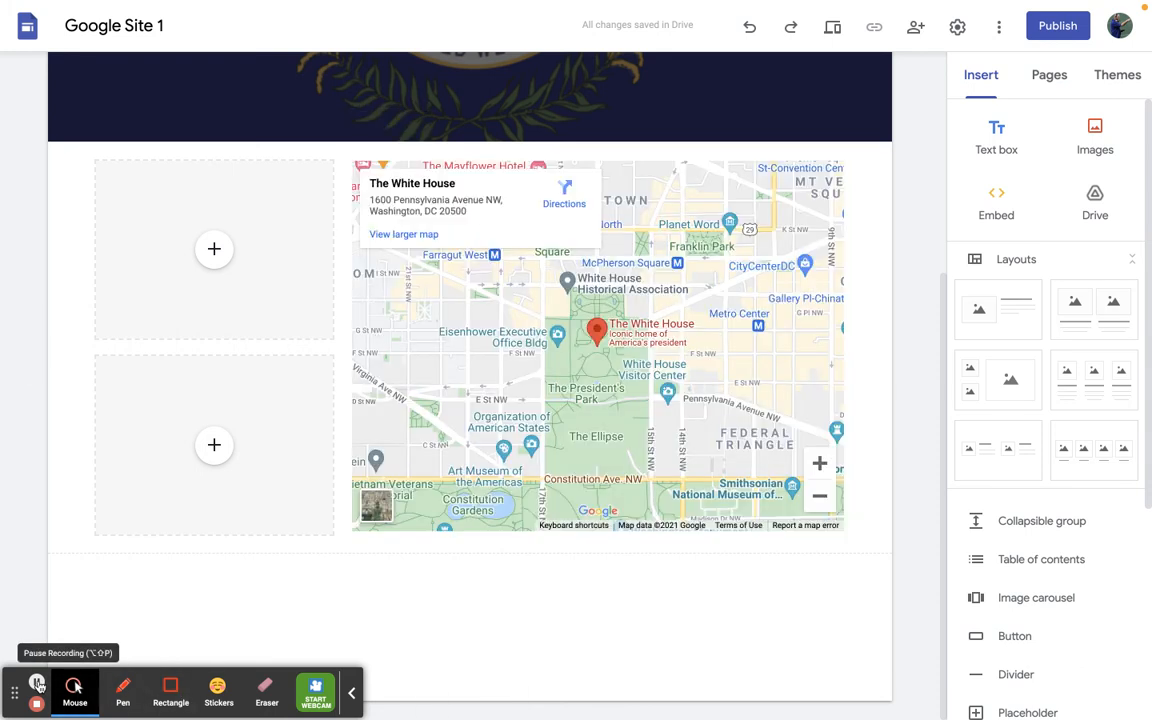
left_click(469, 376)
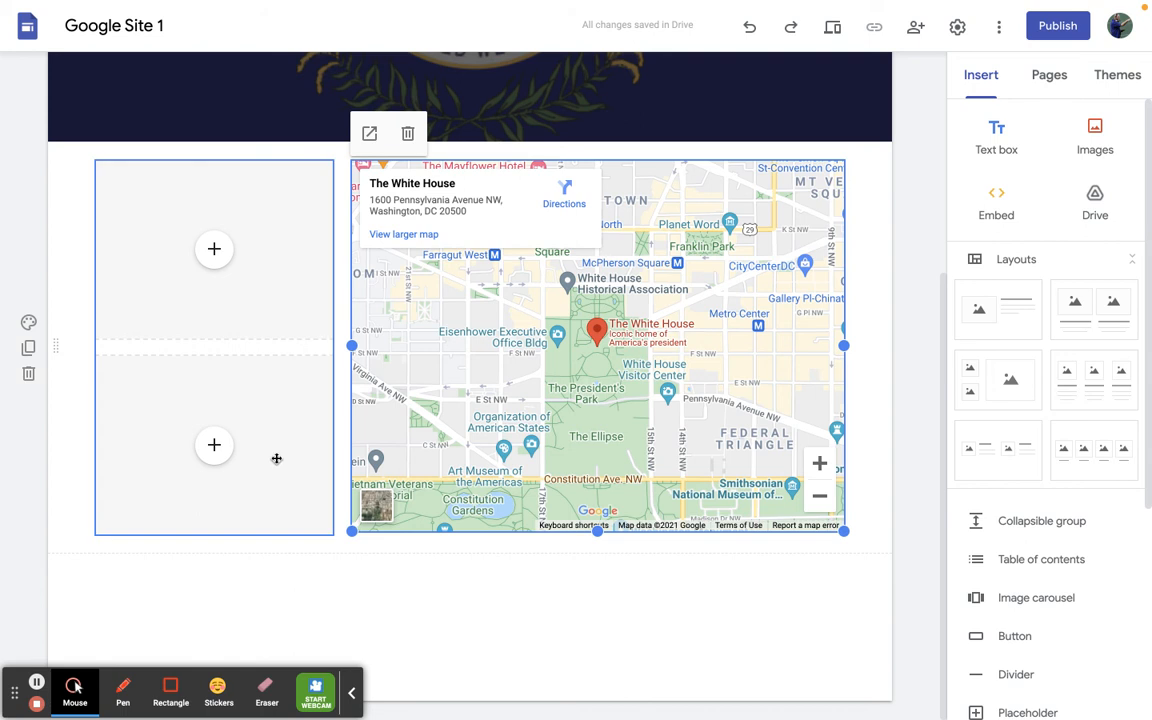
- Fill the upper small placeholder with a map of the White House, zoomed in two levels to the building
left_click(220, 247)
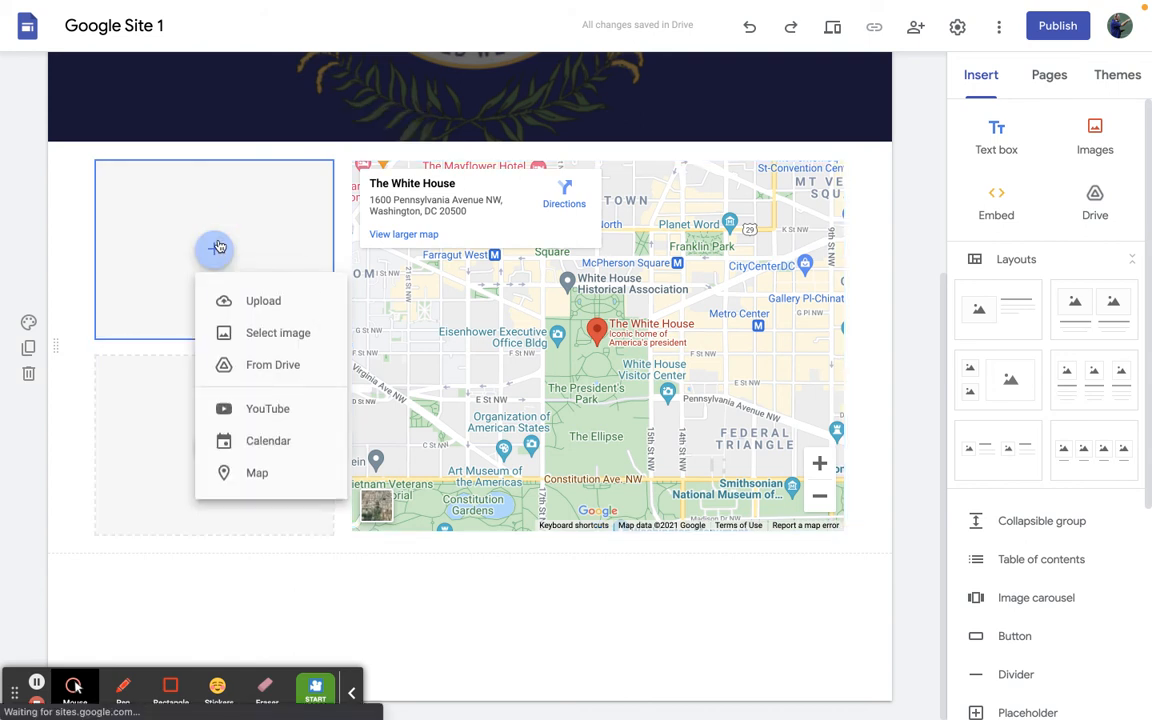
left_click(281, 473)
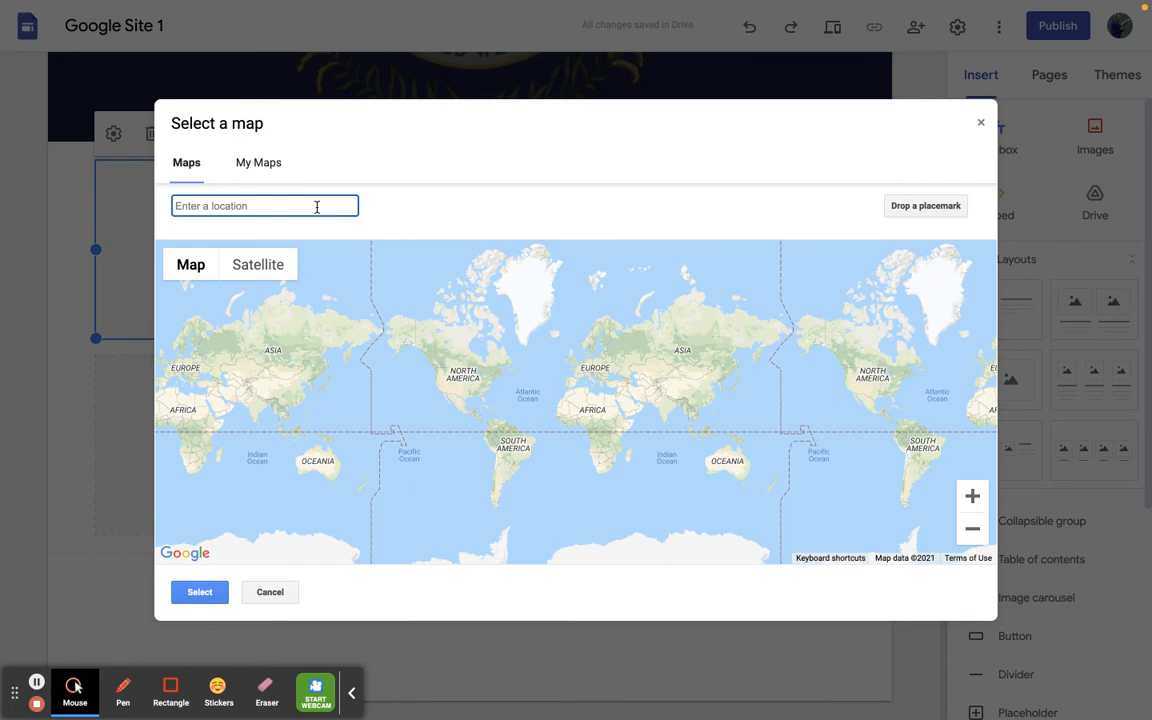
type("1600")
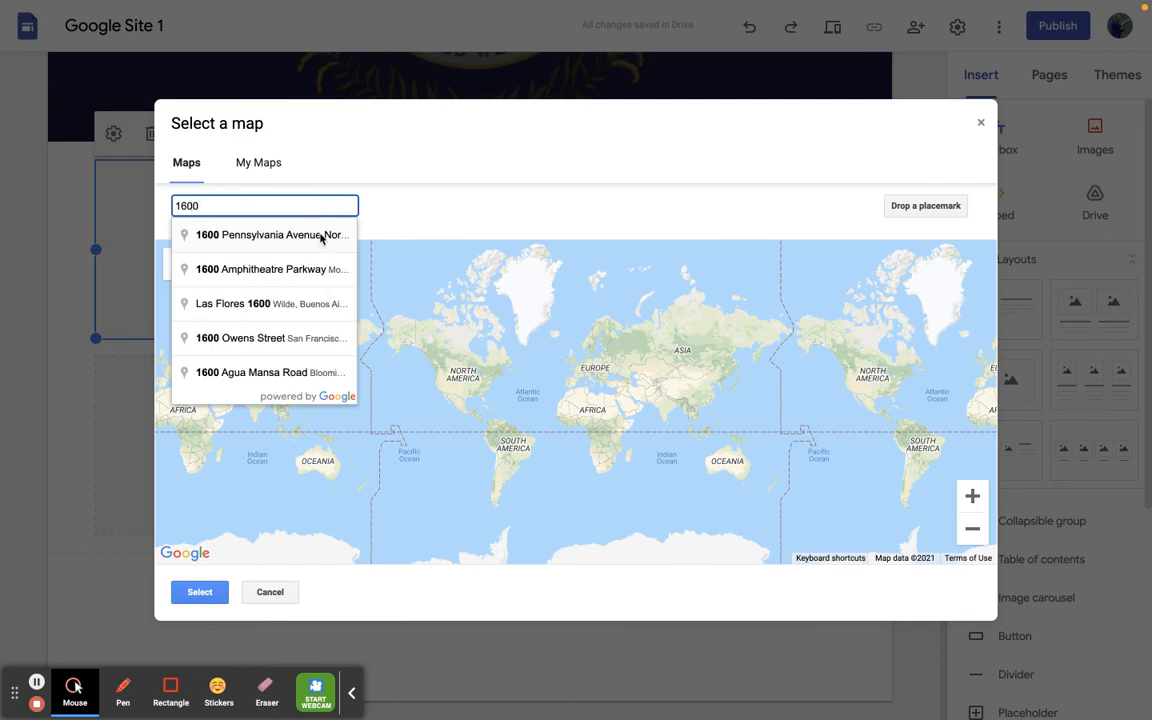
left_click(321, 235)
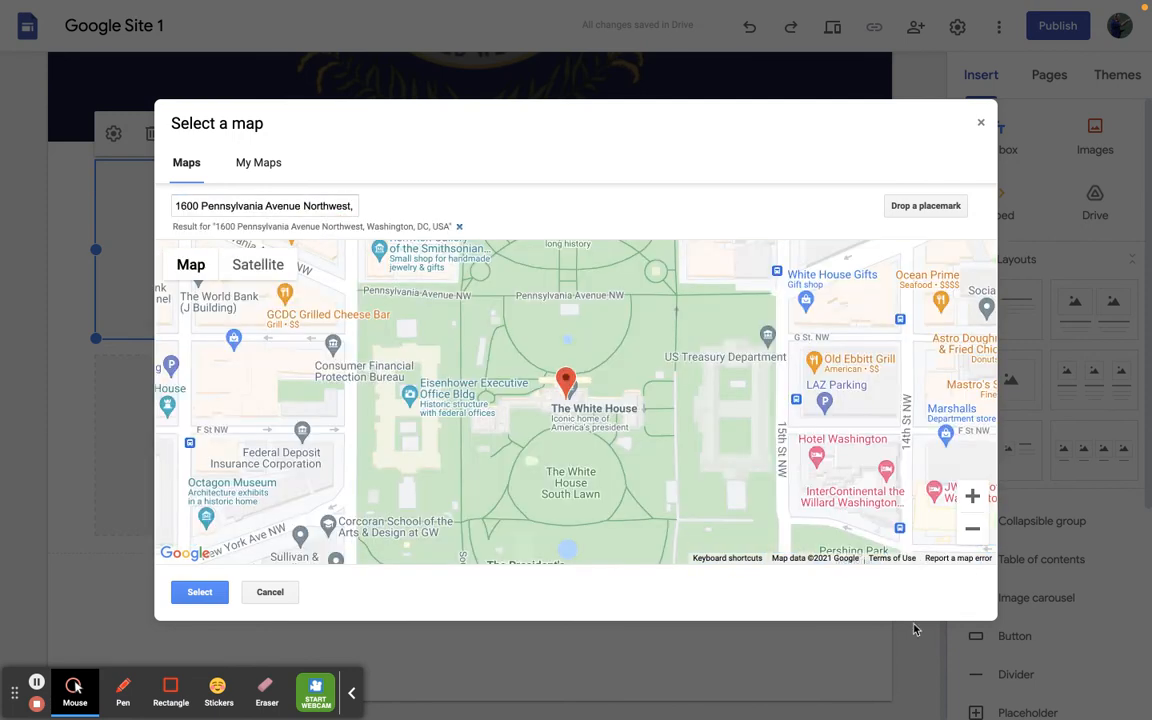
left_click(973, 496)
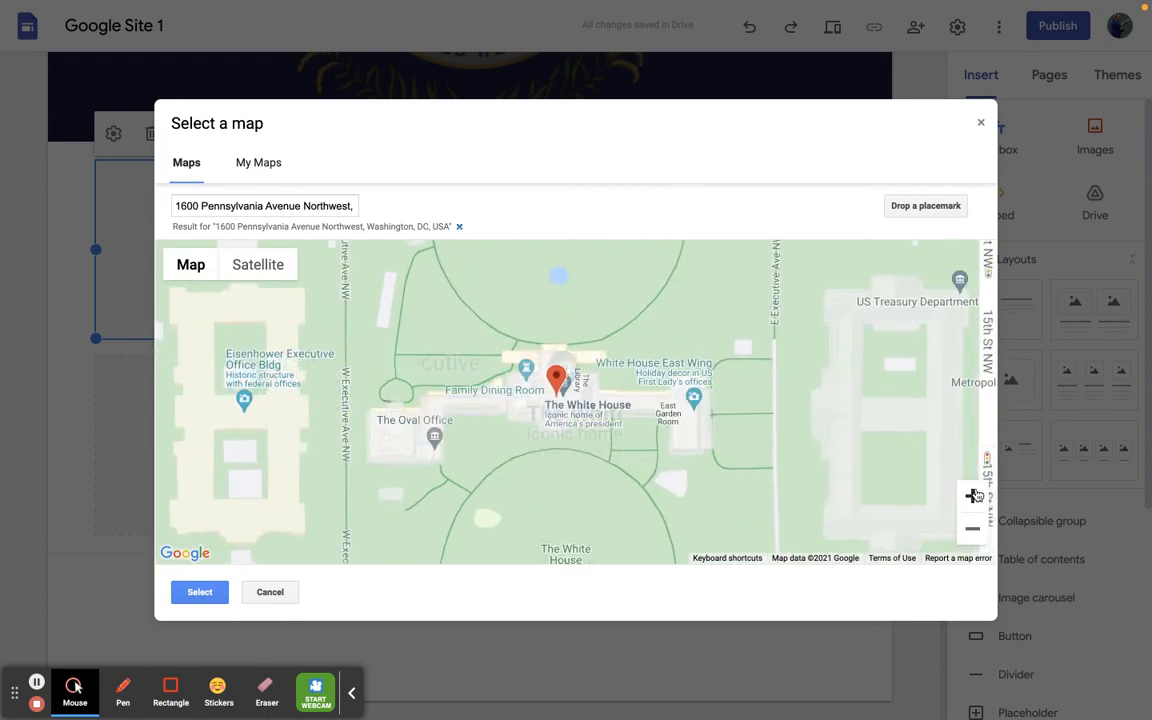
left_click(973, 496)
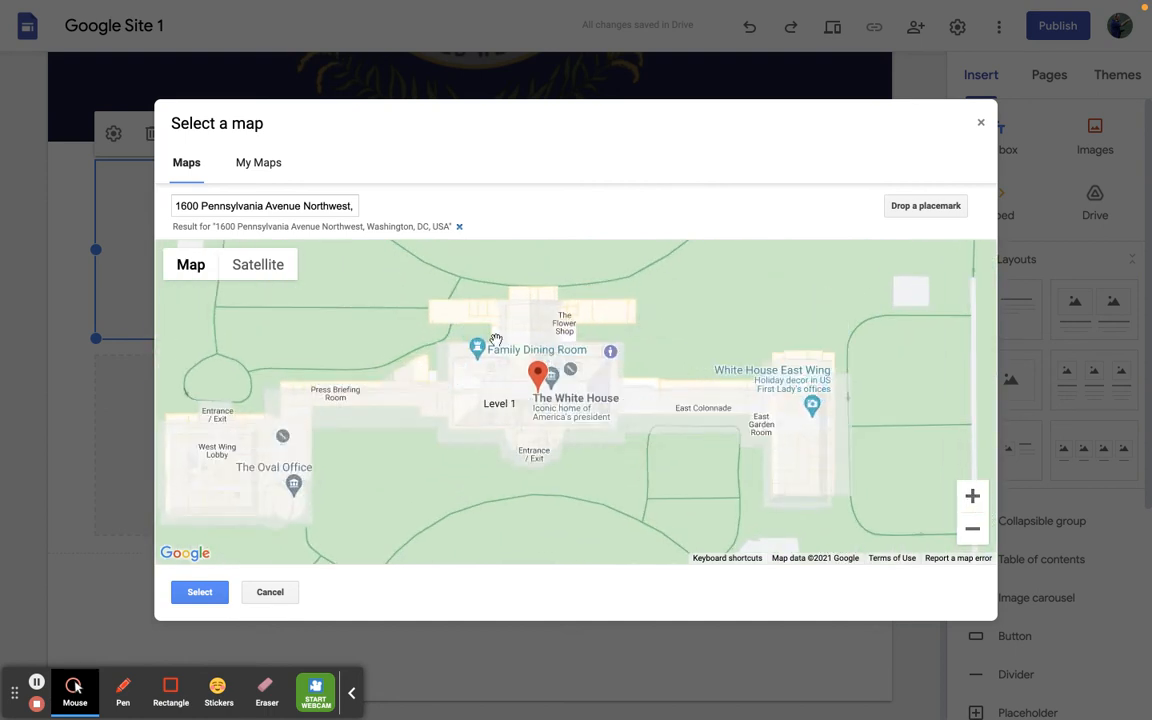
left_click(189, 596)
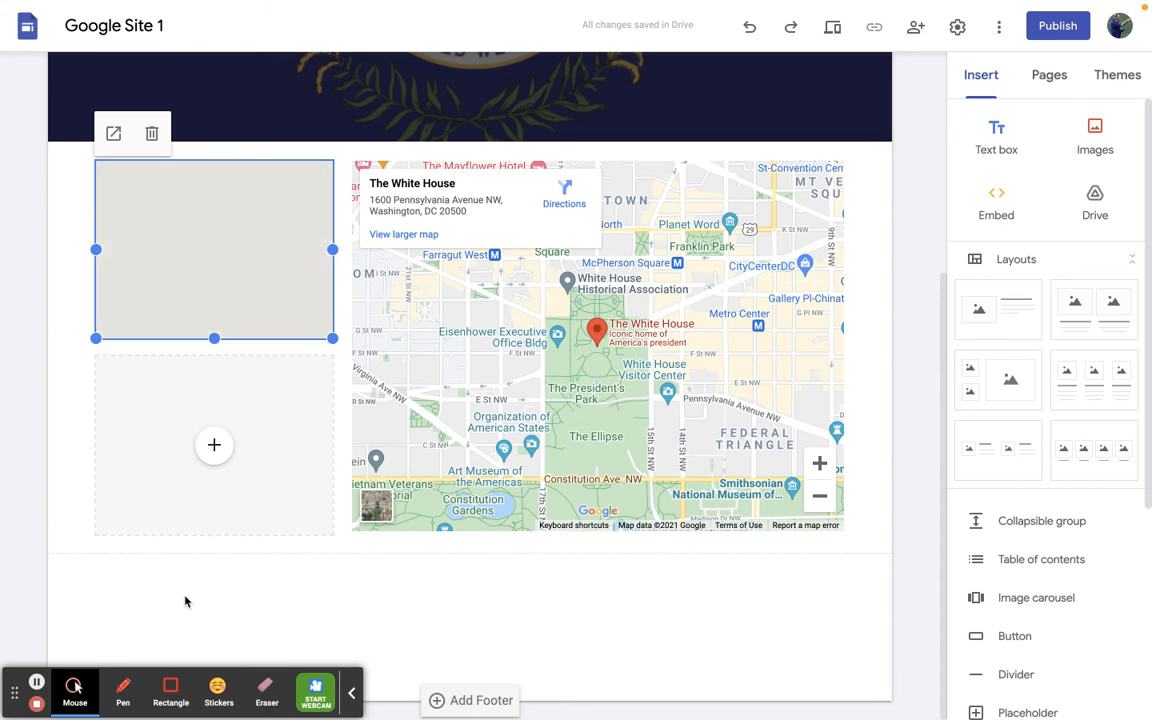
- Start a map for the lower small placeholder and locate the White House in it
left_click(213, 451)
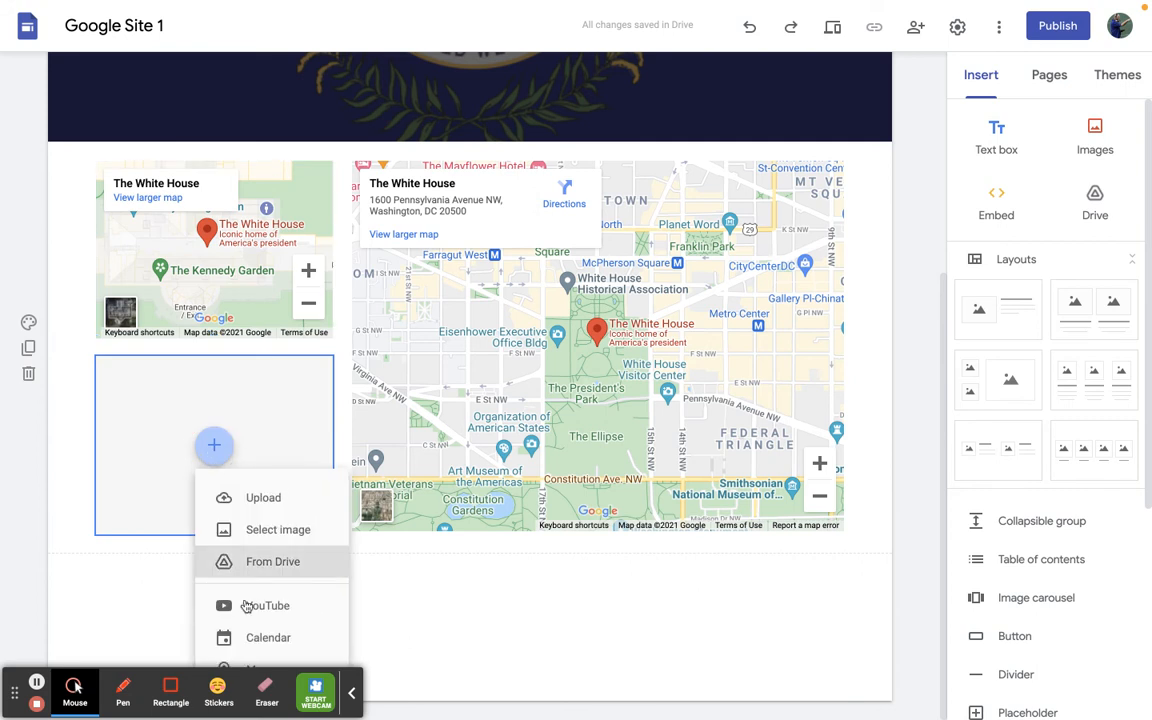
left_click(268, 664)
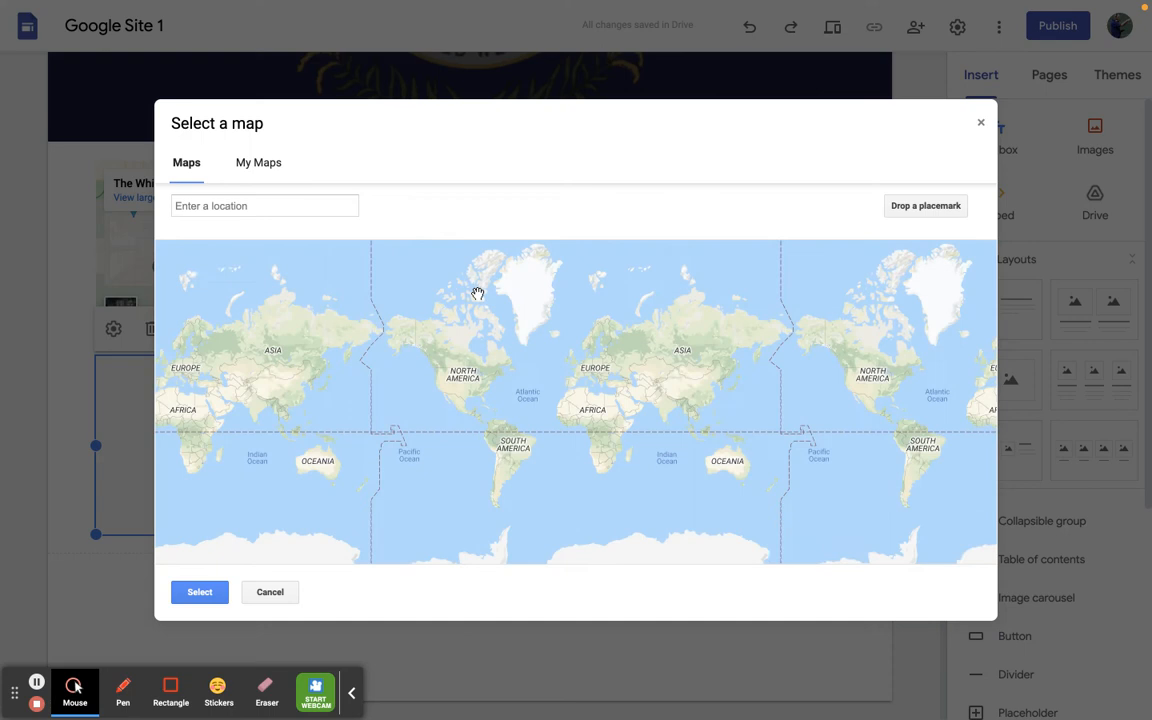
type("1600")
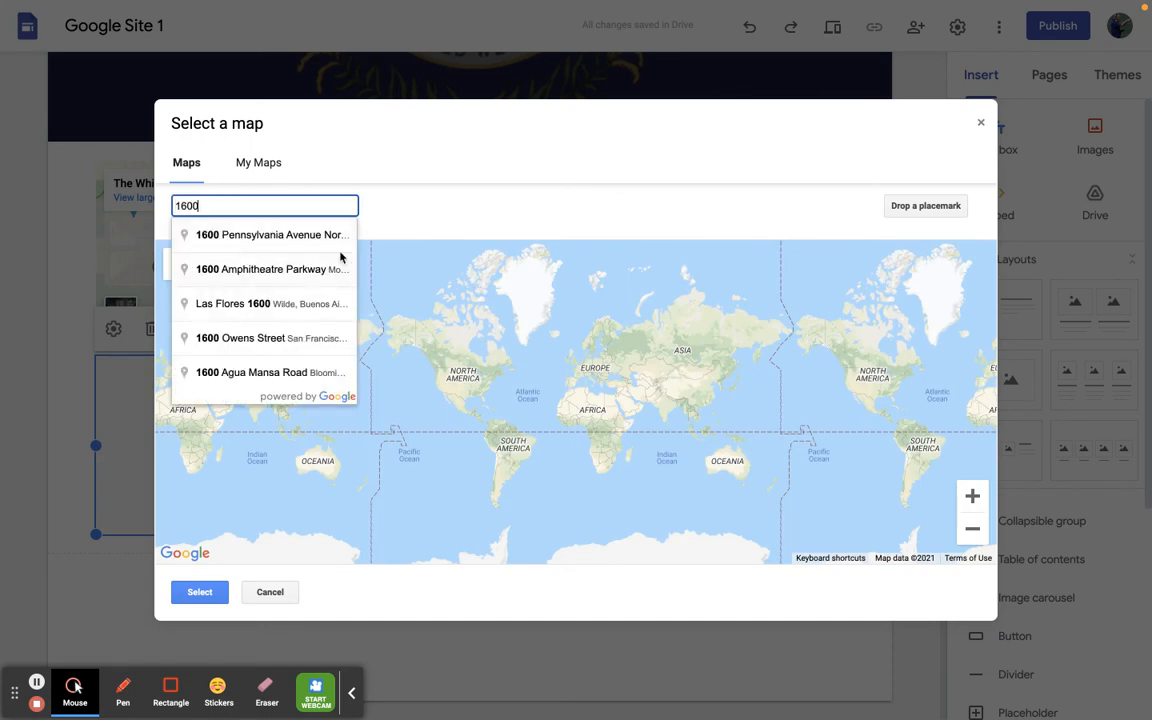
left_click(316, 236)
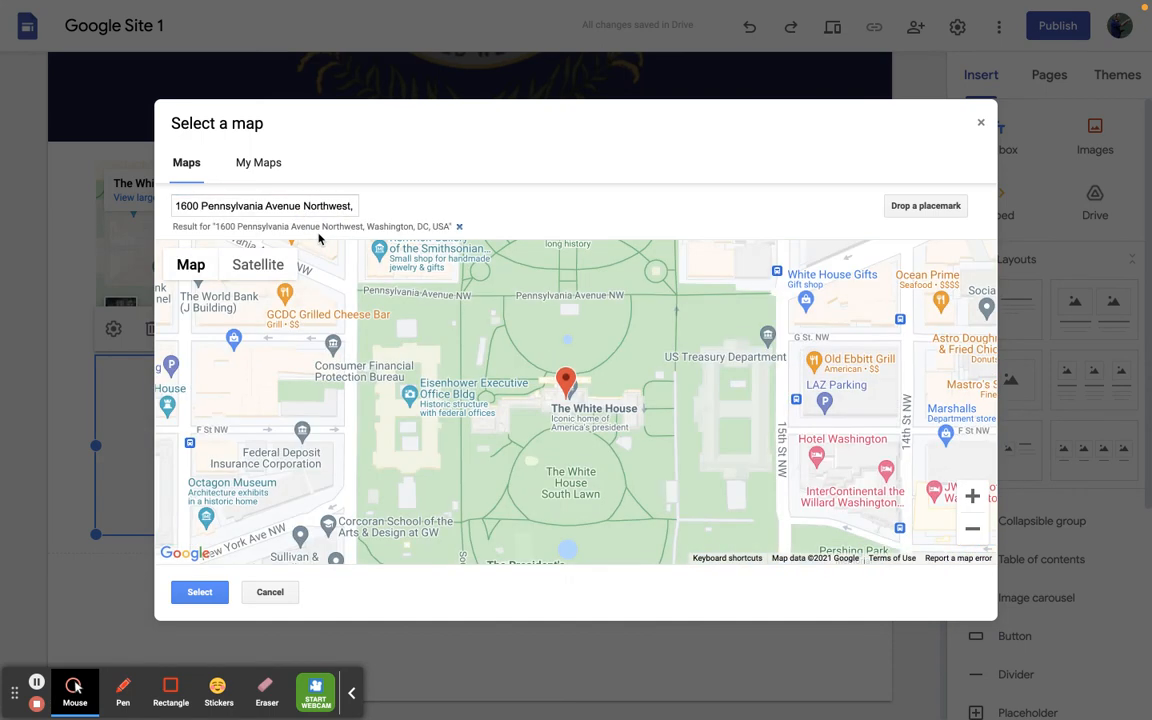
- Pan the map south to the Washington Monument, open the monument's details, and insert the map into the lower small placeholder
left_click_drag(563, 342, 567, 508)
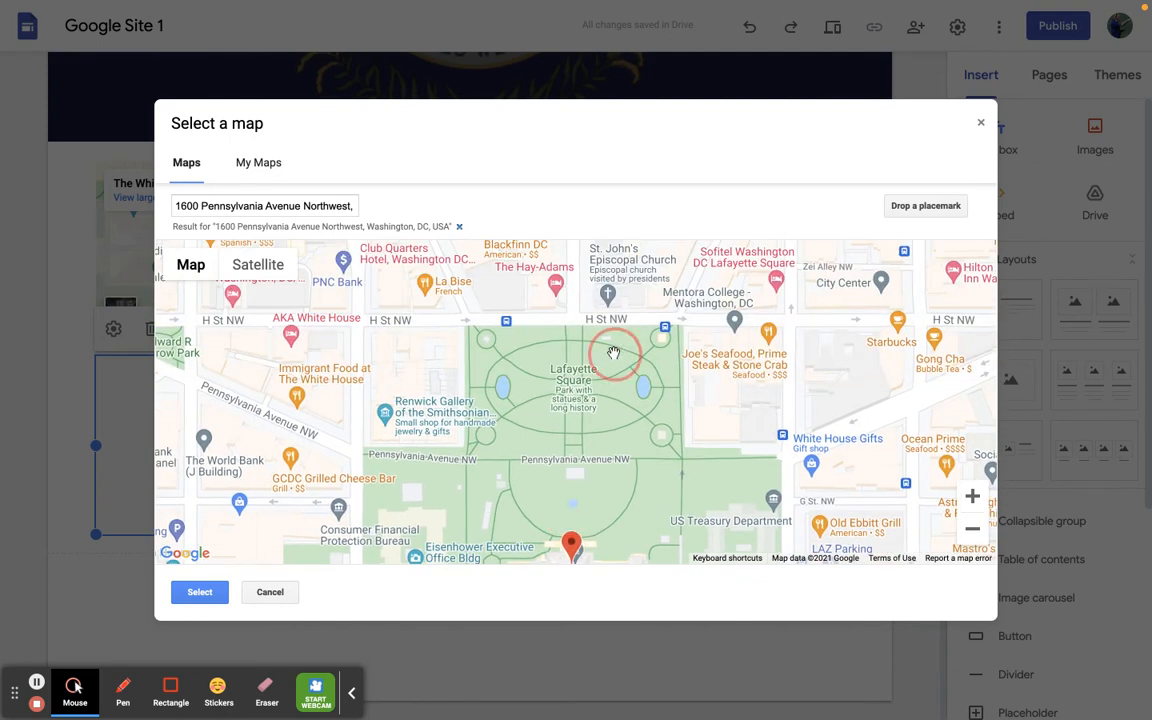
left_click_drag(613, 353, 617, 455)
mouse_move(612, 345)
left_mouse_down()
mouse_move(637, 452)
mouse_move(620, 506)
mouse_move(420, 406)
mouse_move(550, 273)
mouse_move(640, 285)
left_mouse_up()
mouse_move(582, 412)
left_mouse_down()
mouse_move(674, 262)
mouse_move(715, 276)
left_mouse_up()
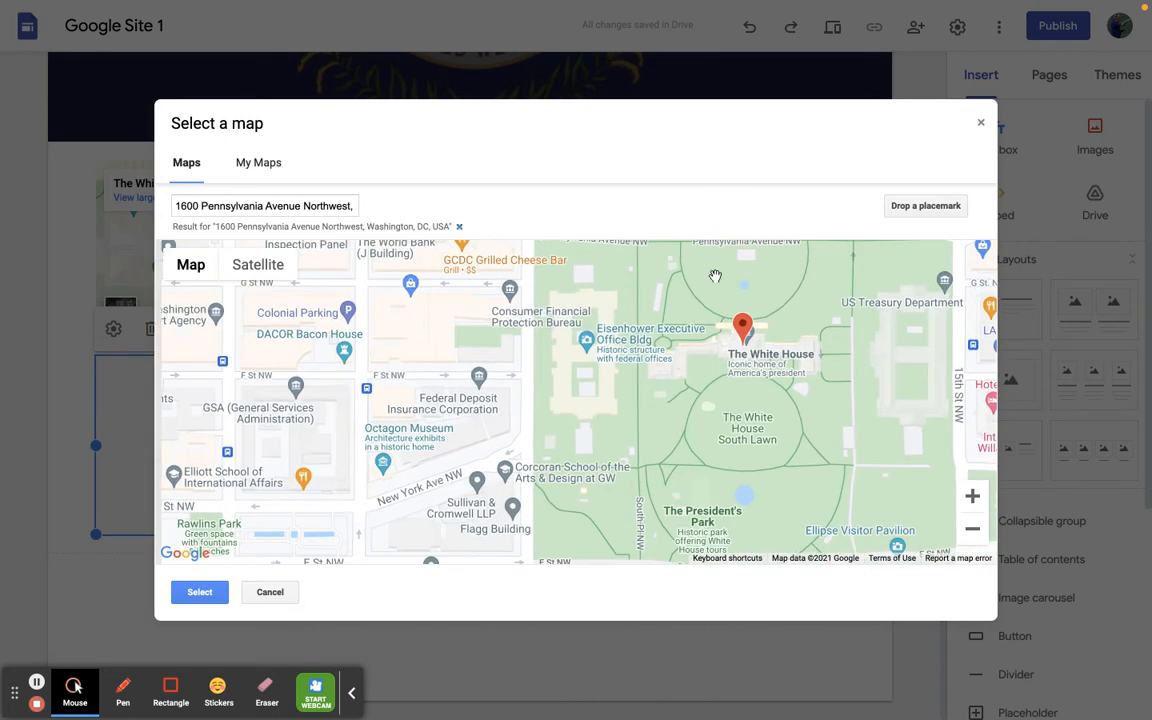
left_click_drag(620, 388, 617, 314)
left_click_drag(616, 386, 576, 265)
left_click_drag(558, 411, 548, 265)
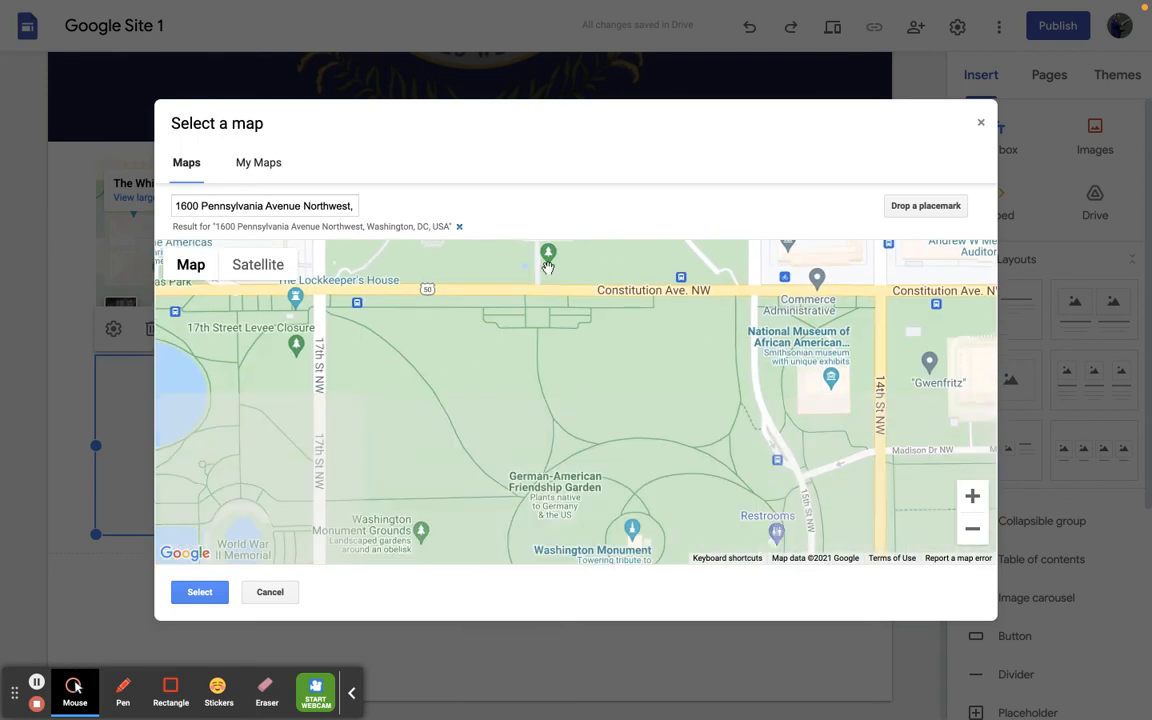
left_click_drag(600, 424, 616, 316)
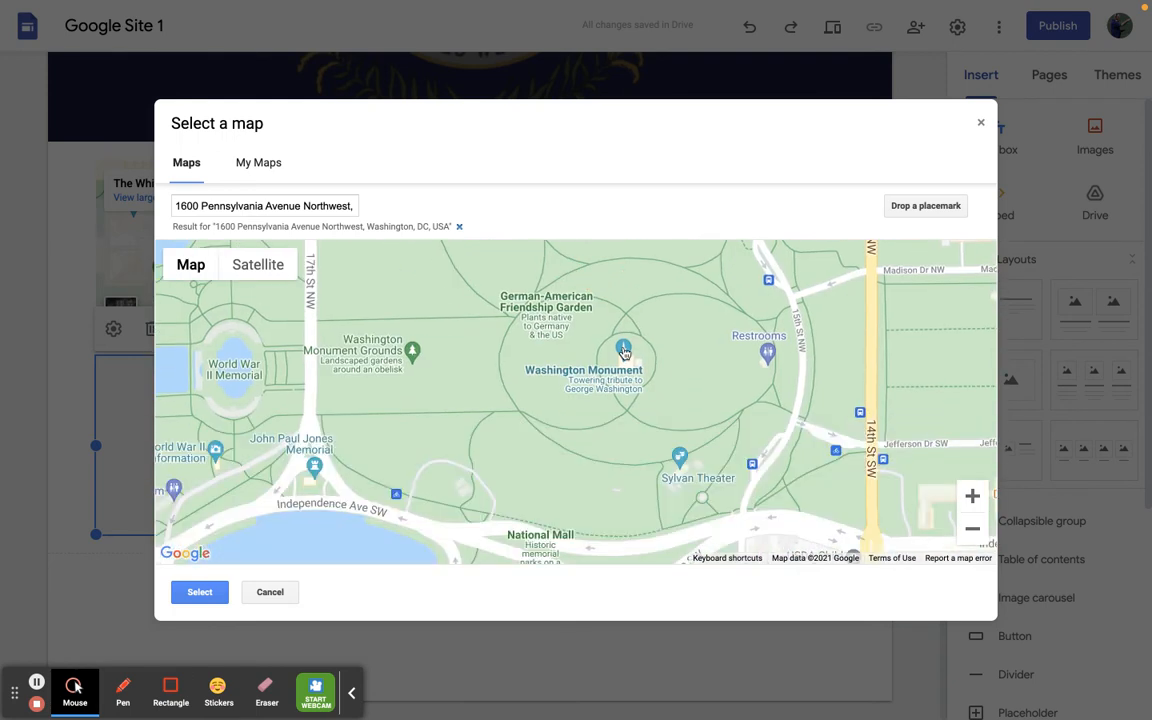
left_click(623, 350)
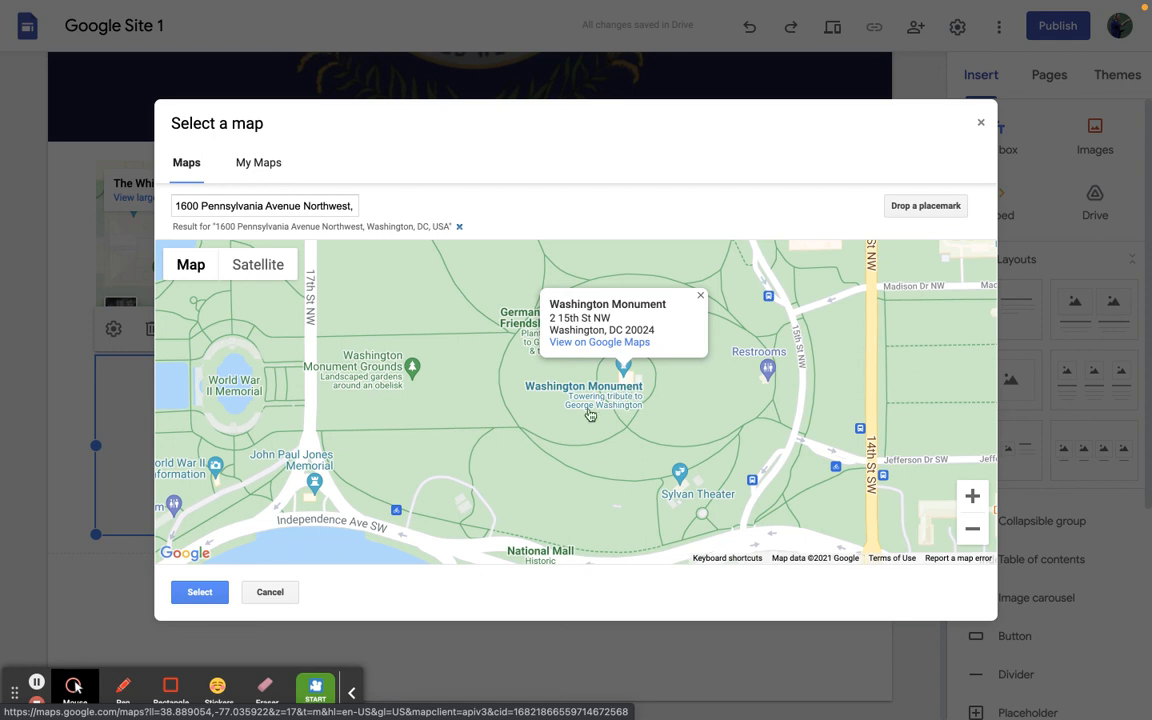
left_click(205, 598)
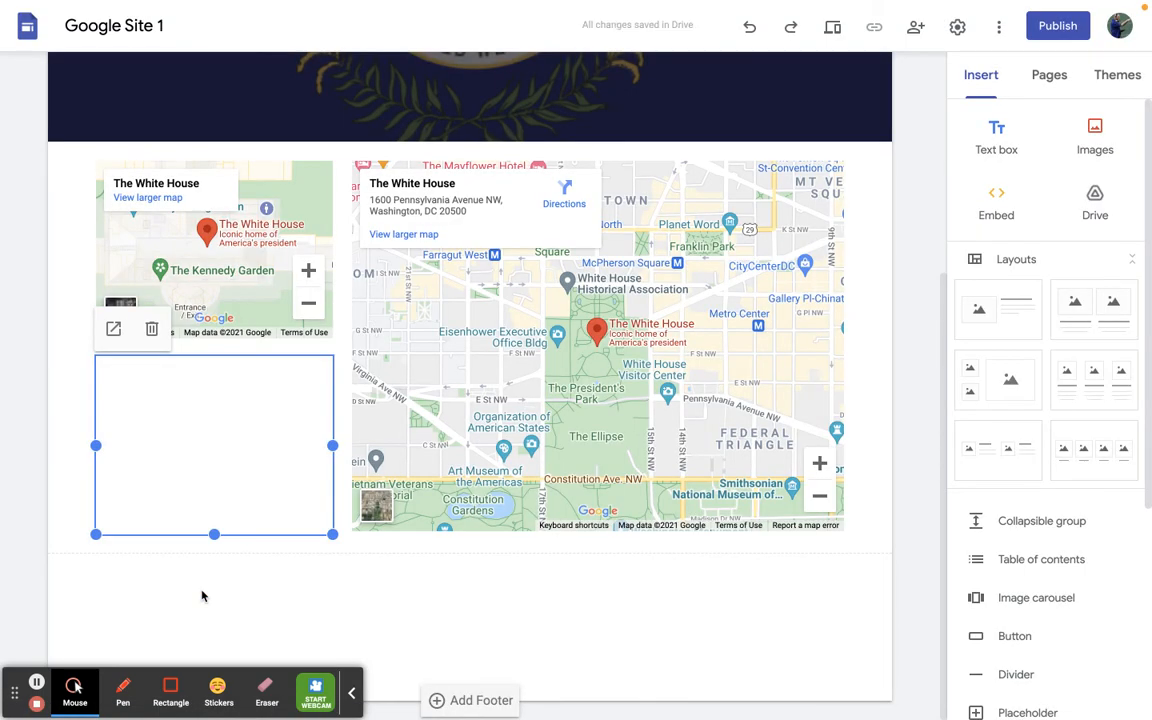
left_click(36, 683)
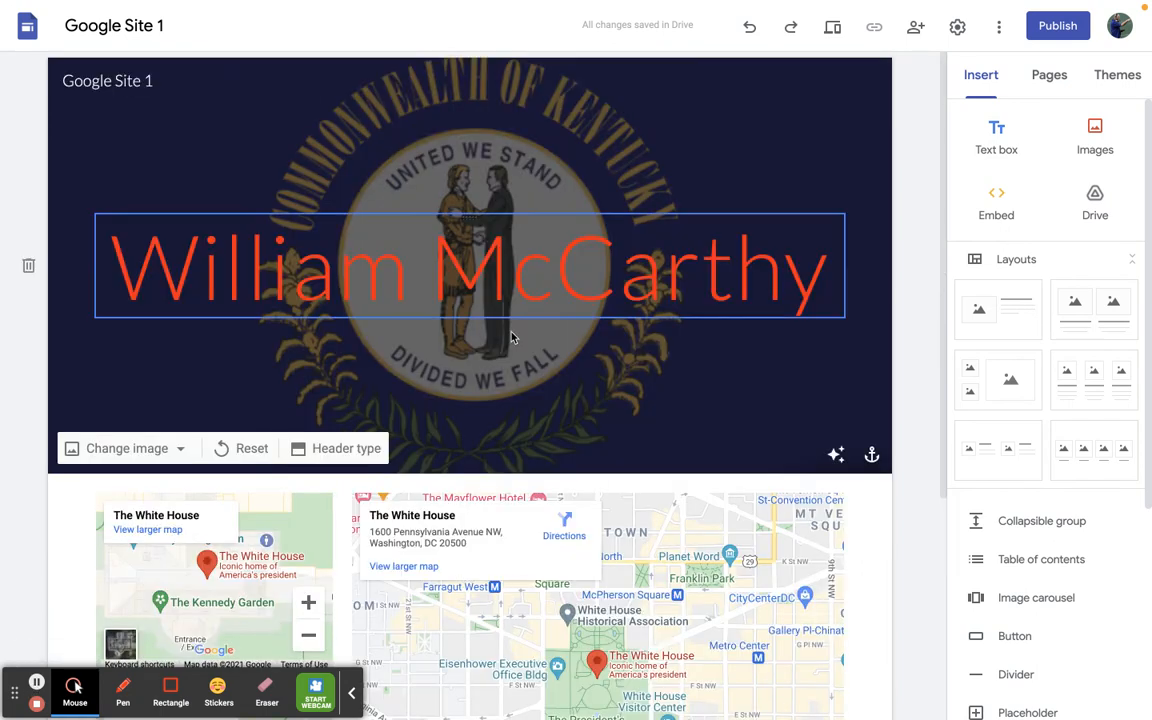
left_click(1049, 38)
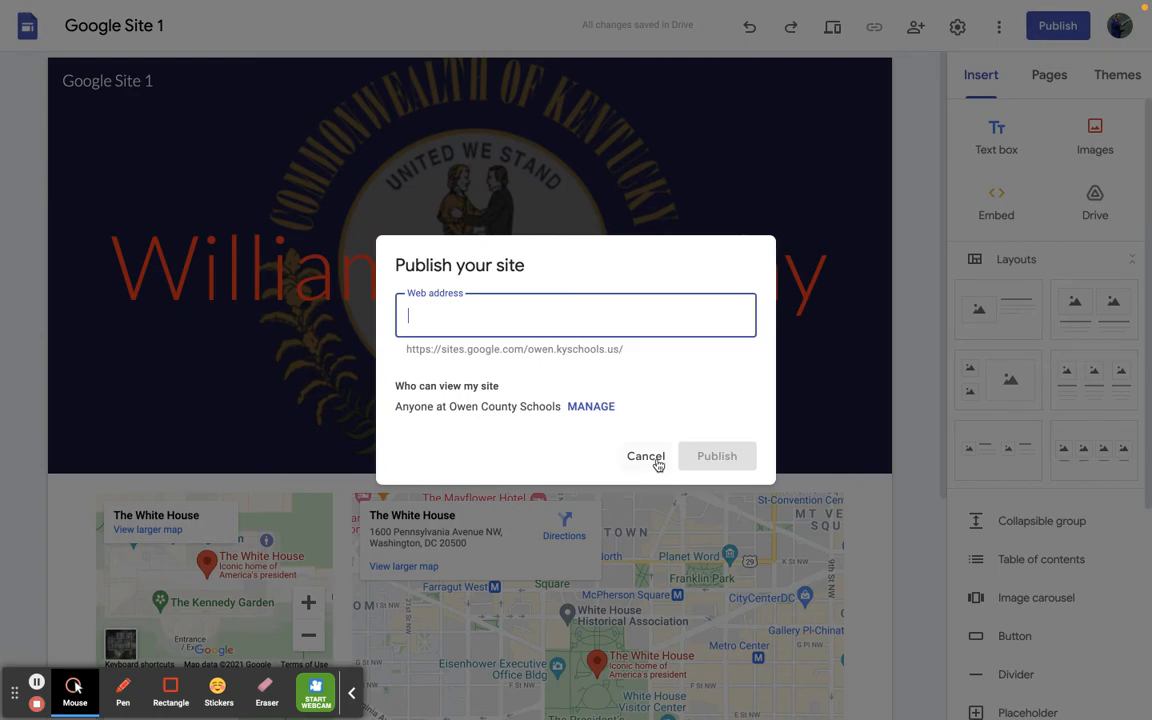
left_click(645, 456)
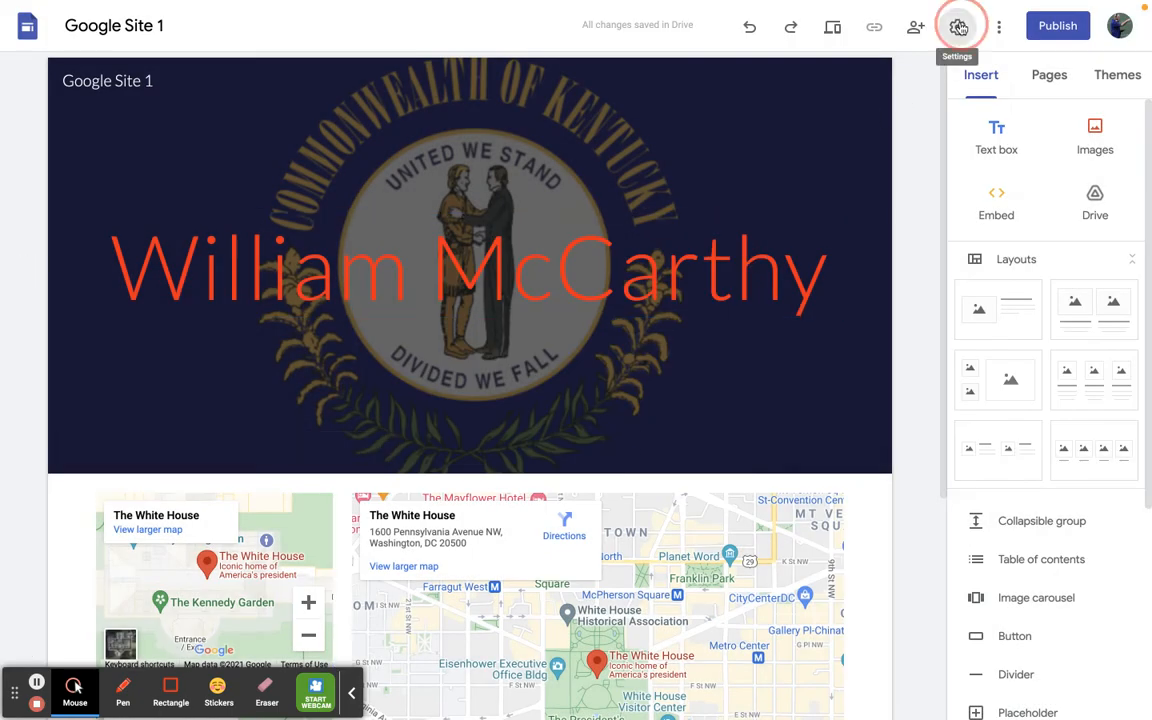
left_click(958, 26)
left_click(829, 209)
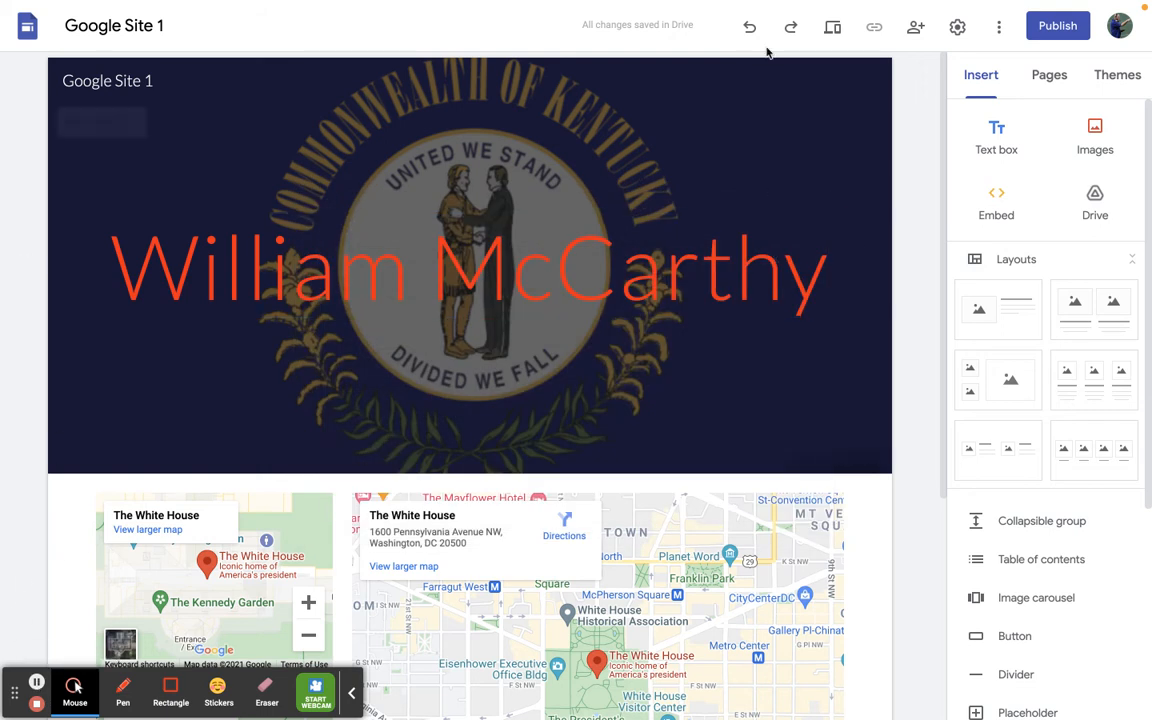
- Preview the site and try the zoom controls of the upper small White House map
left_click(833, 28)
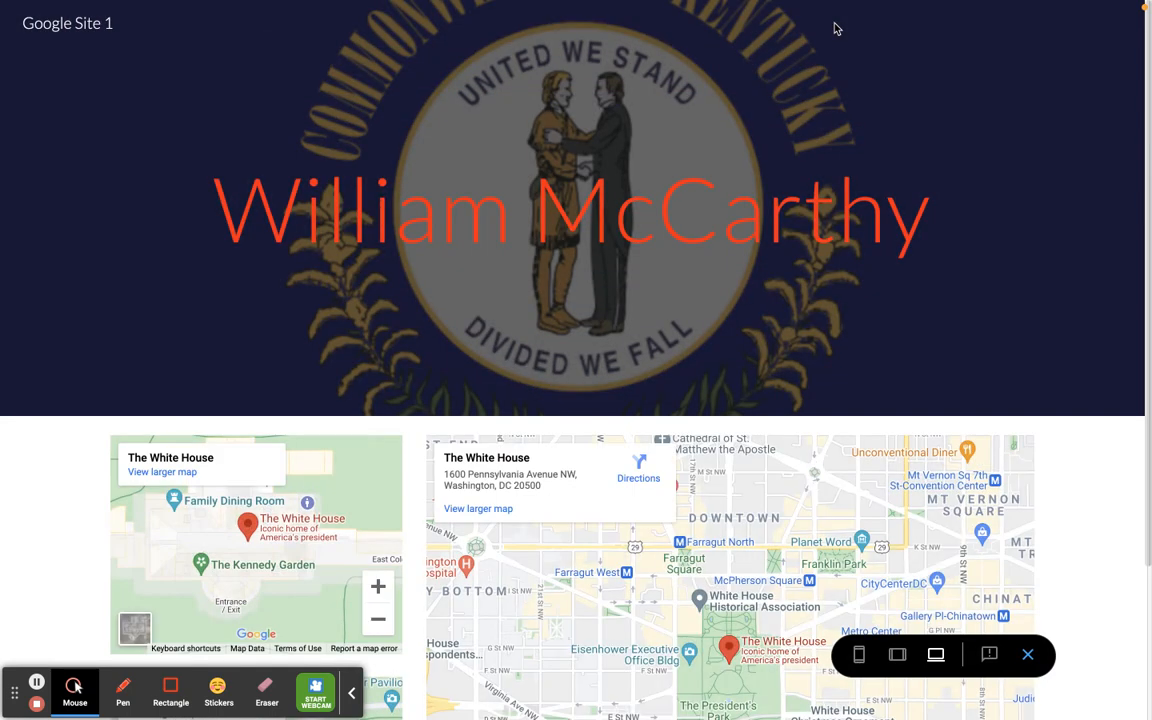
scroll(514, 378, "down", 4)
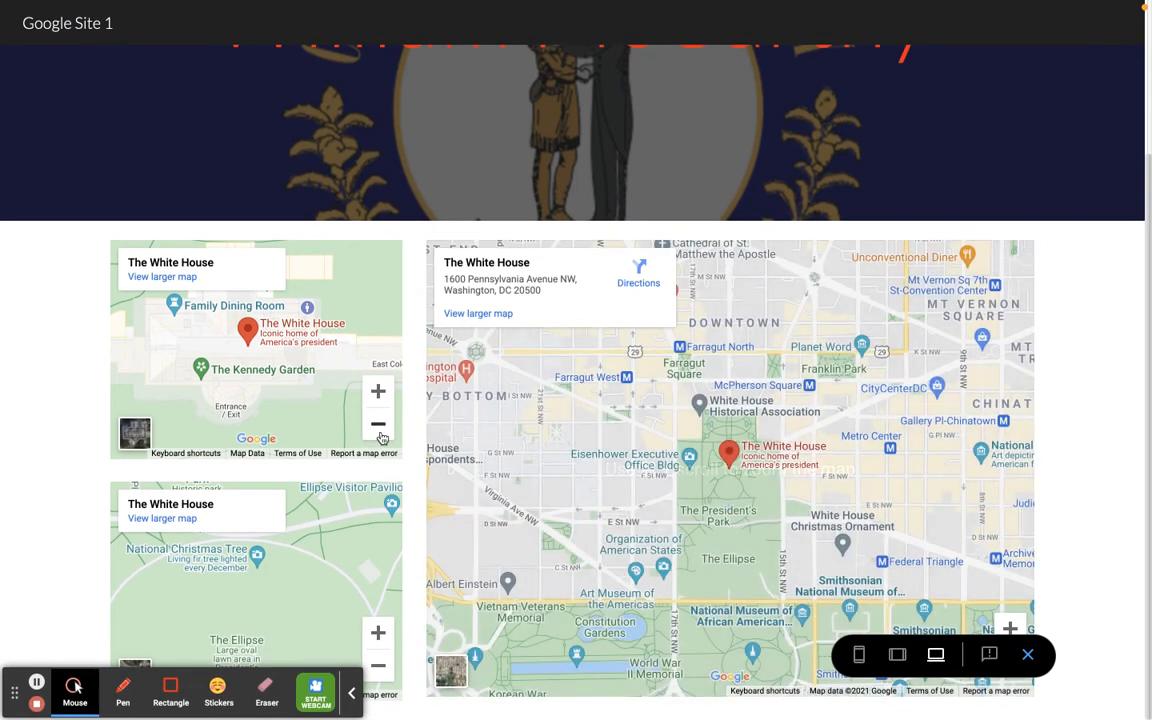
left_click(378, 424)
left_click(379, 399)
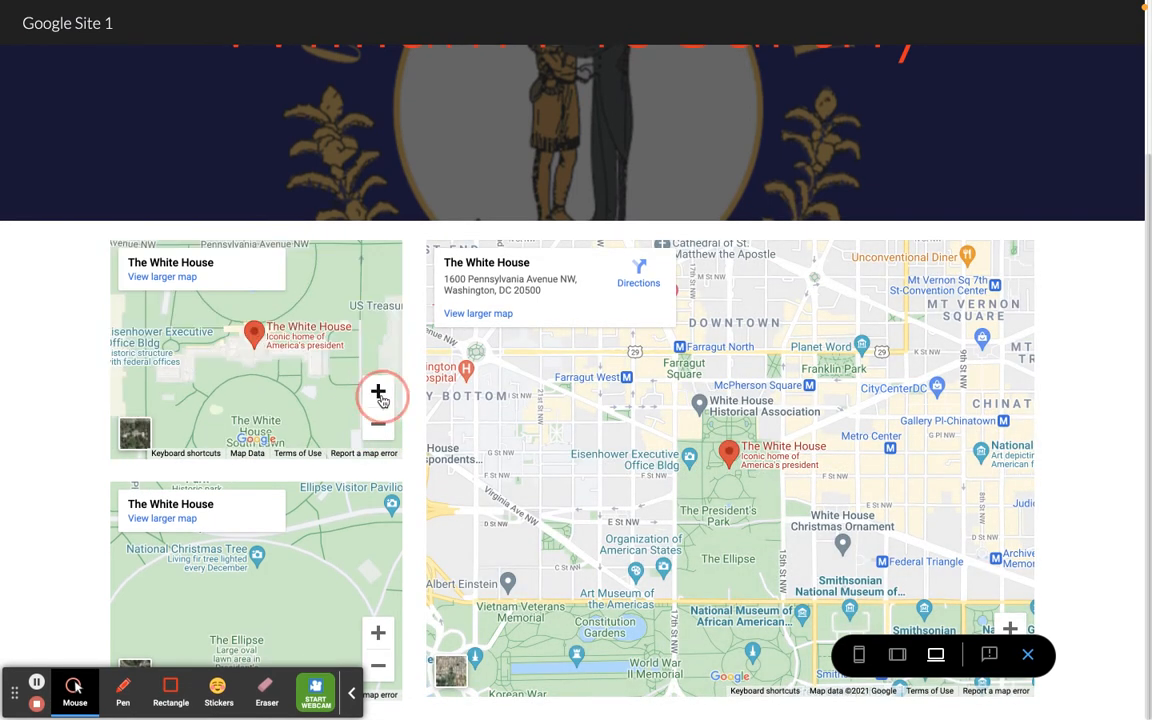
- Show satellite imagery in the upper small map and the large map of the preview, and open directions to the White House
left_click(137, 435)
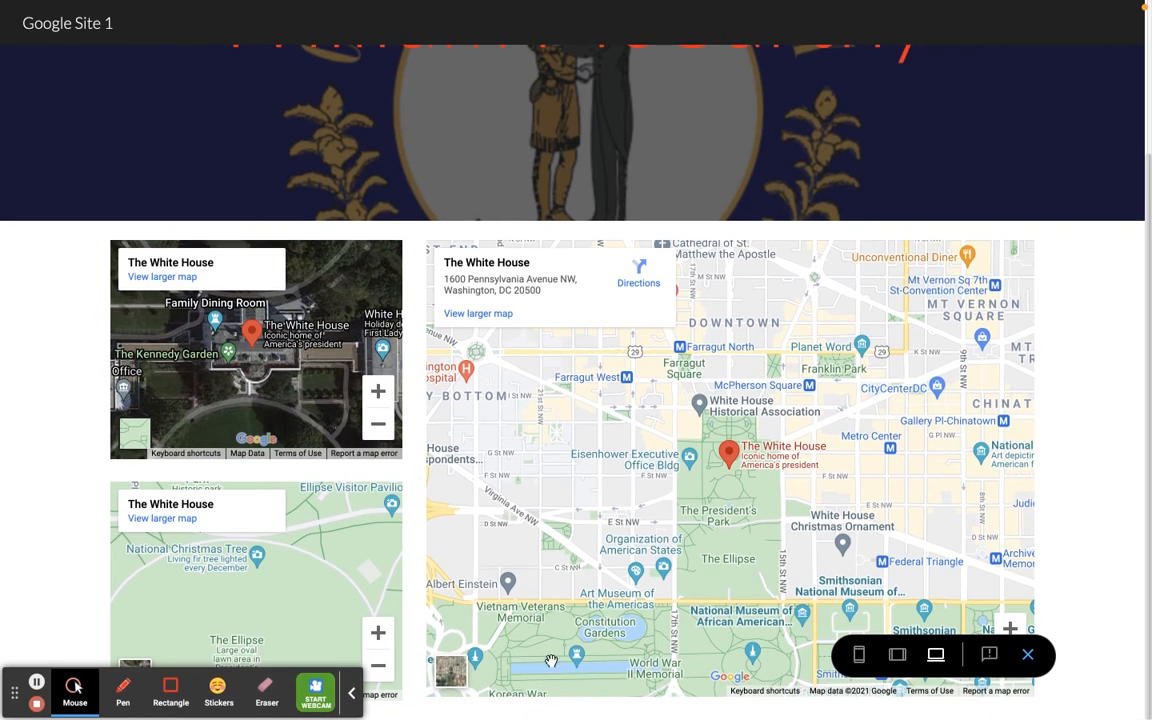
left_click(458, 673)
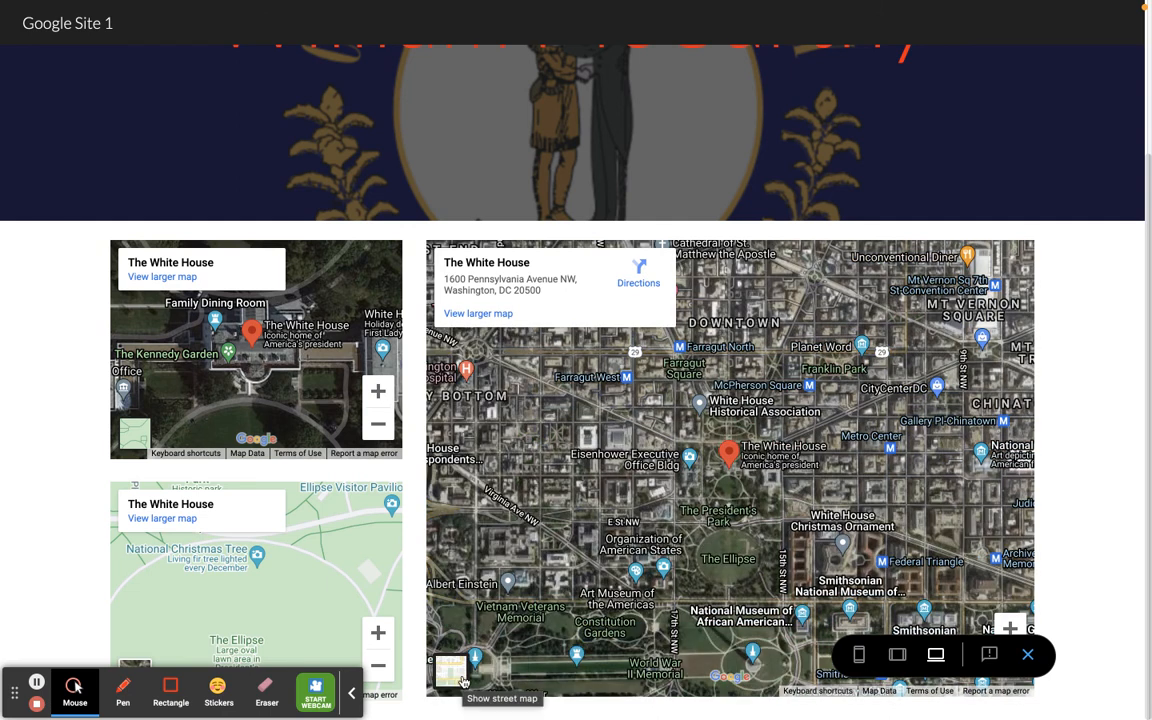
left_click(641, 284)
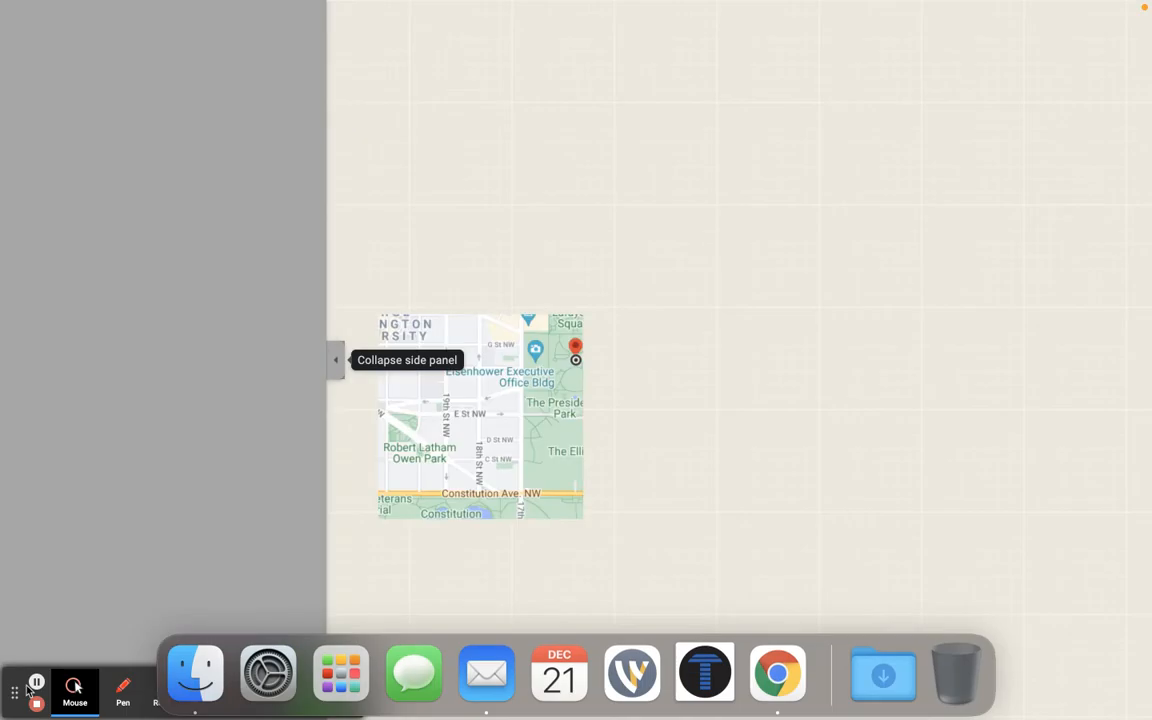
- Check the page preview at tablet and phone sizes, and close the preview
left_click(36, 683)
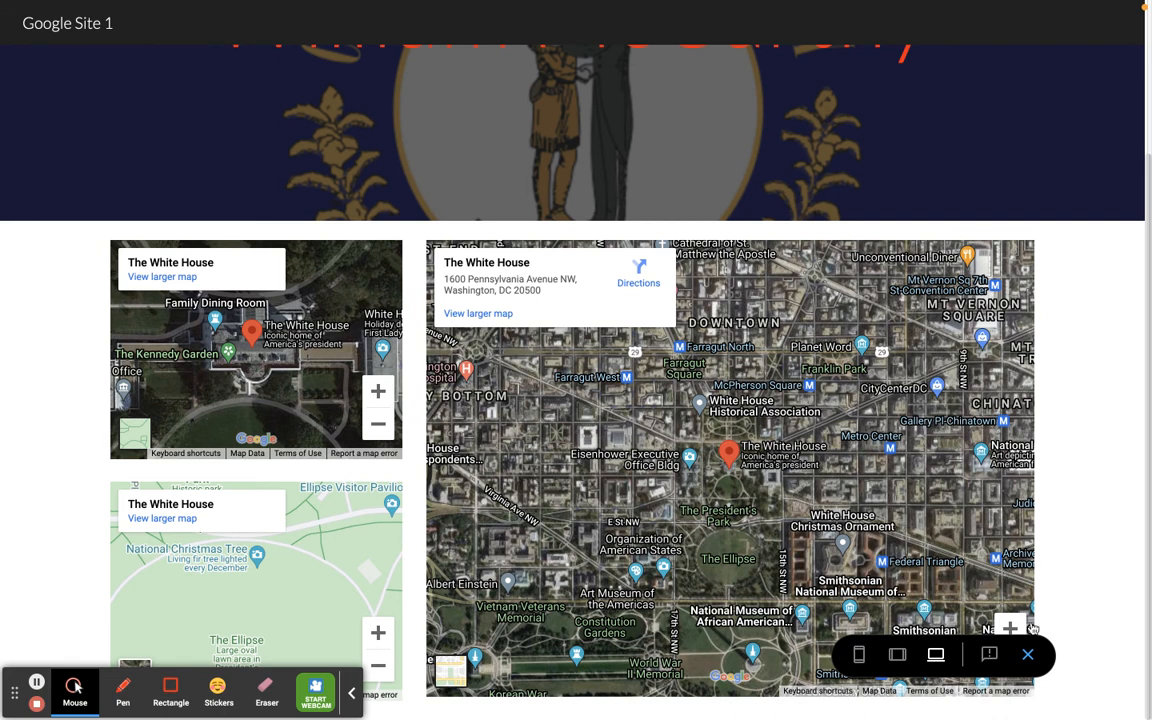
left_click(897, 655)
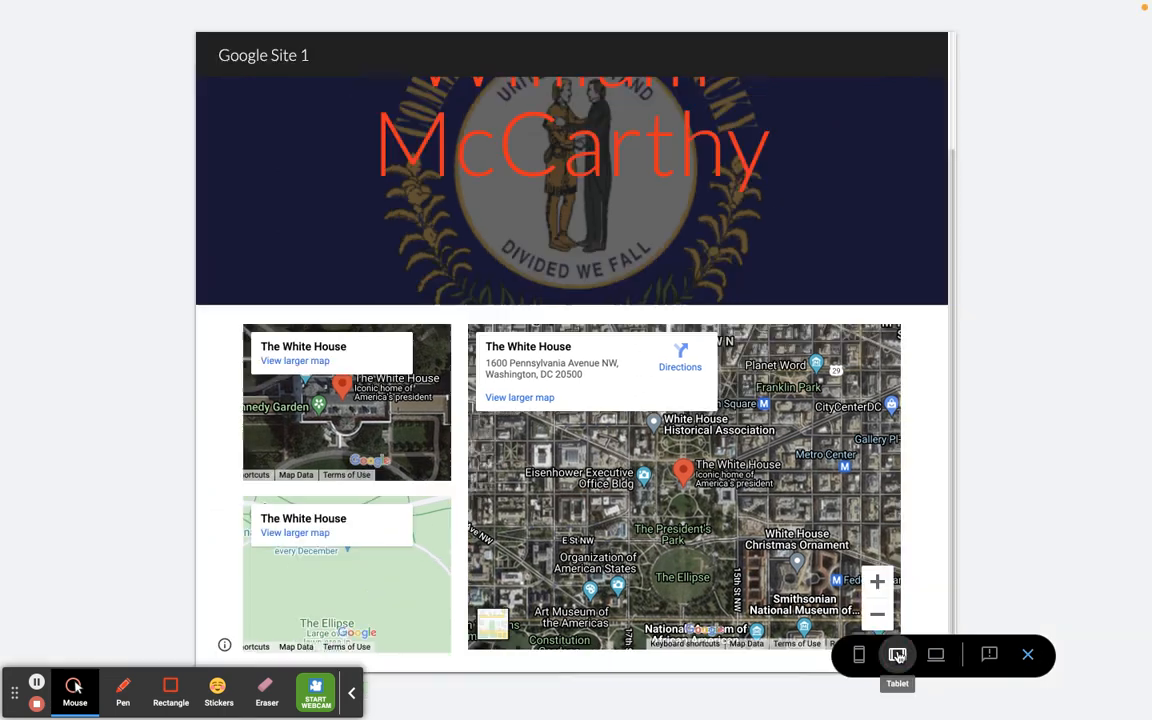
left_click(859, 655)
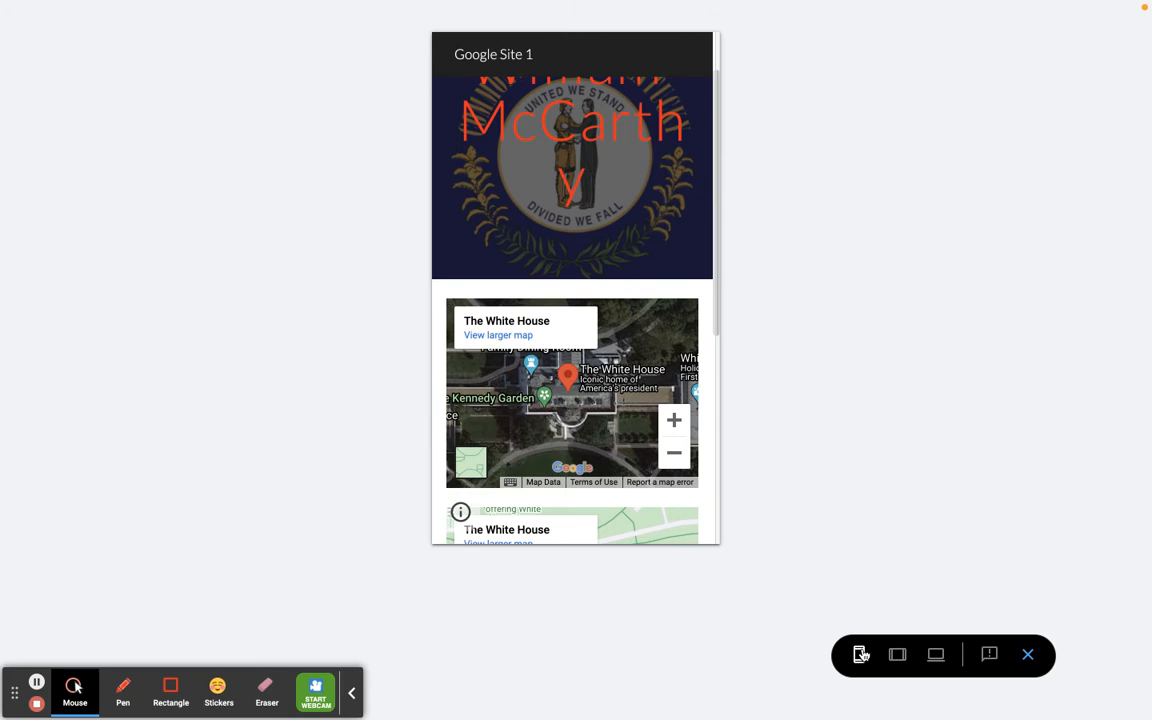
scroll(560, 229, "up", 2)
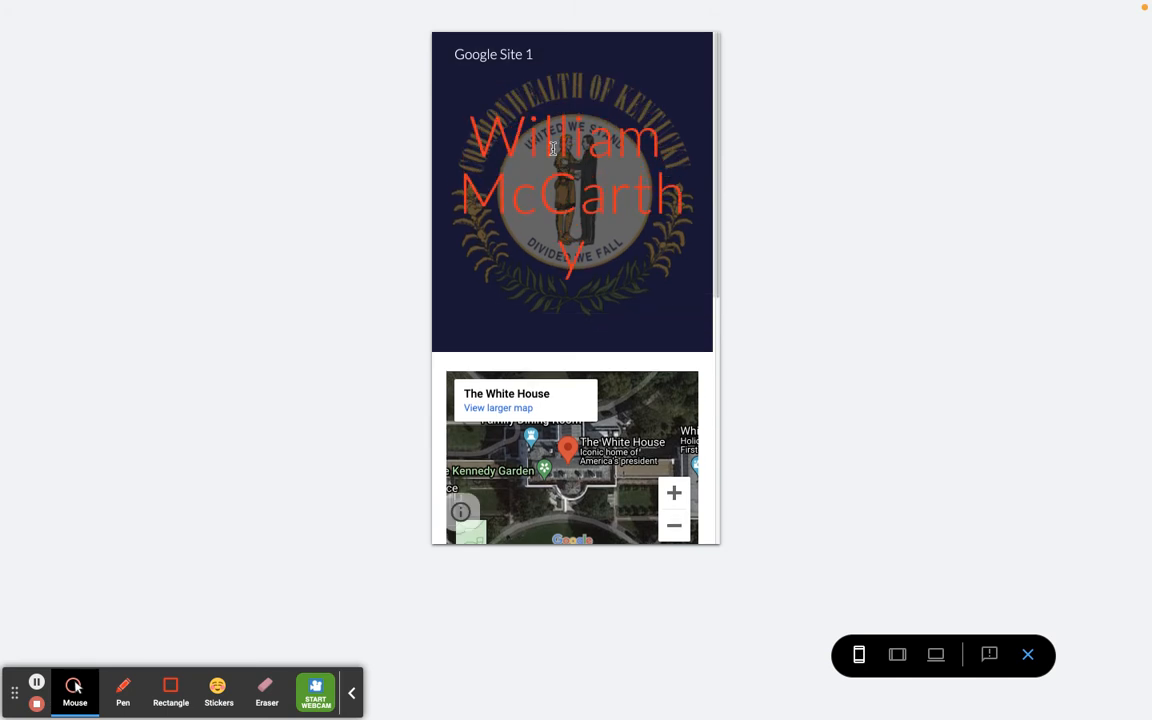
left_click(1030, 658)
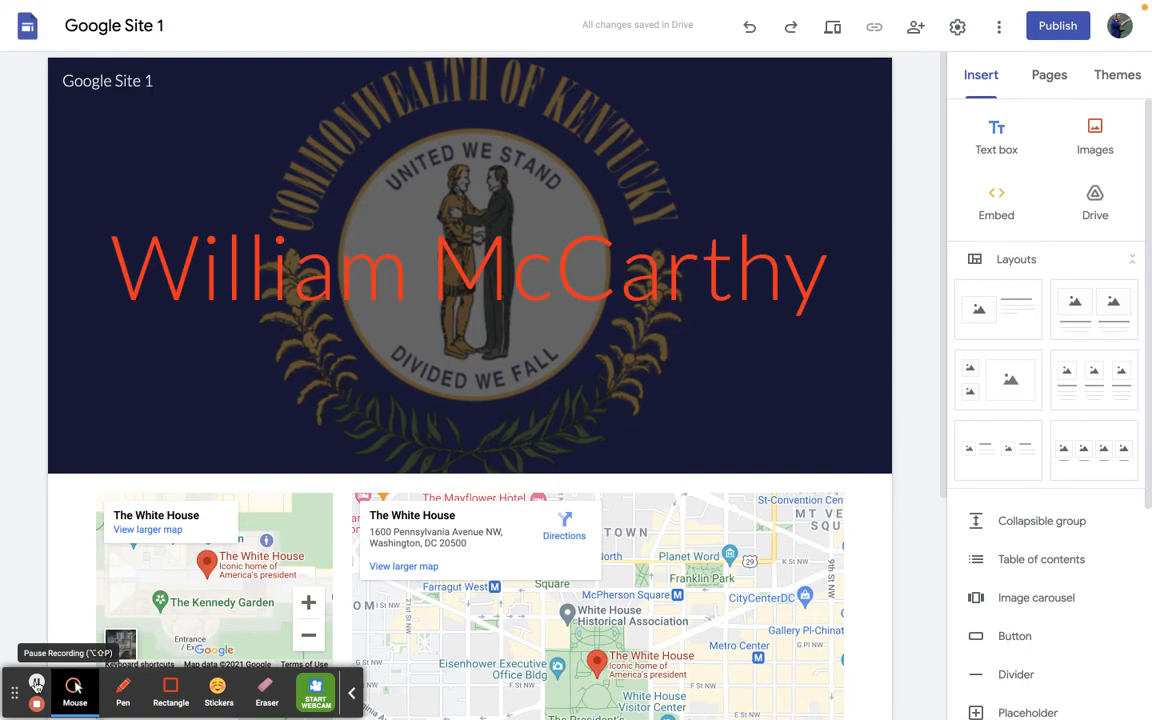
- Add a footer to the page and enter the site owner's full name in it
scroll(36, 683, "down", 3)
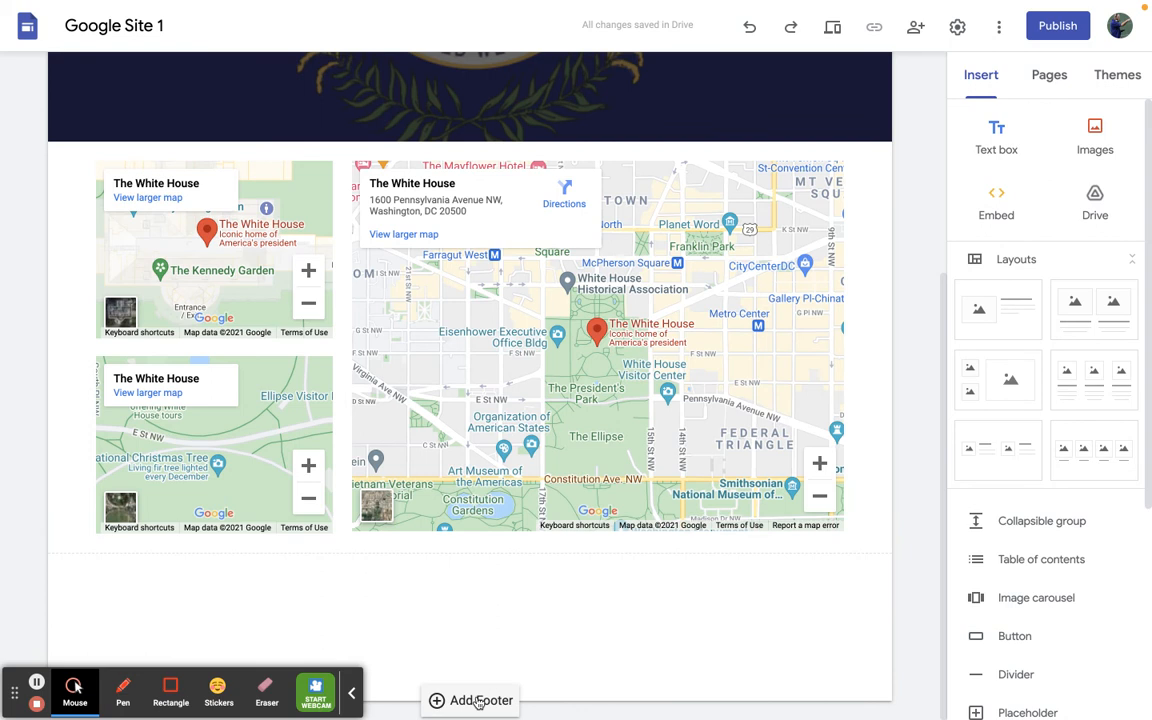
left_click(478, 701)
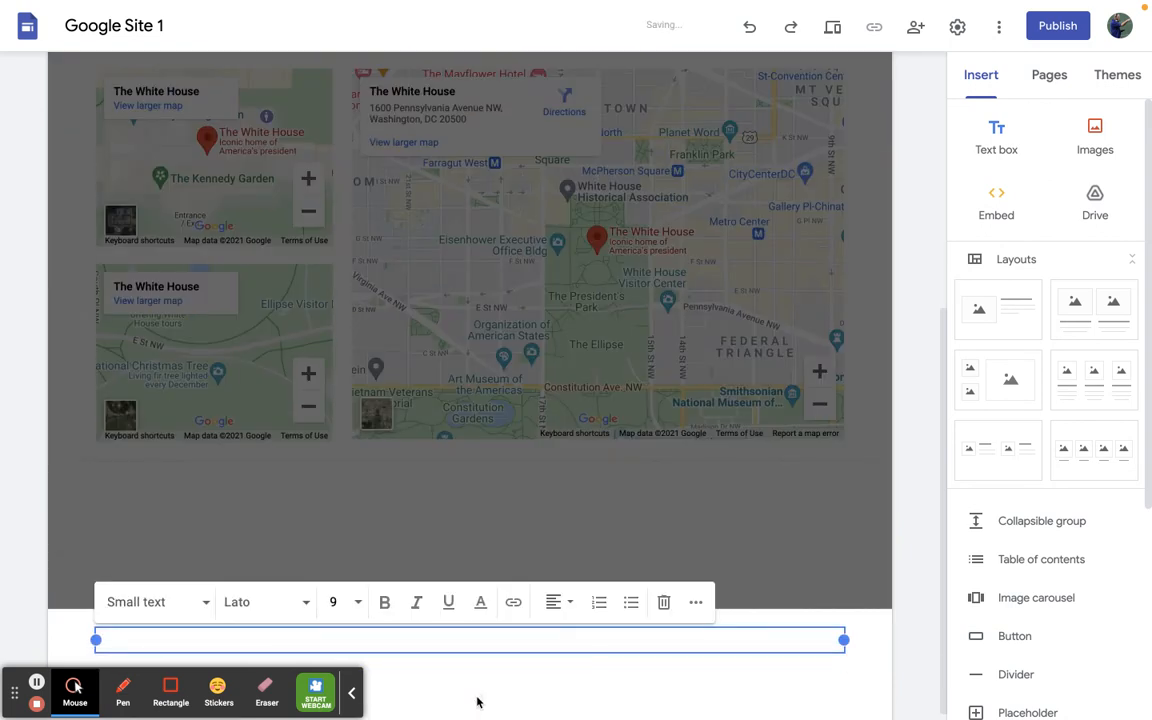
left_click(399, 642)
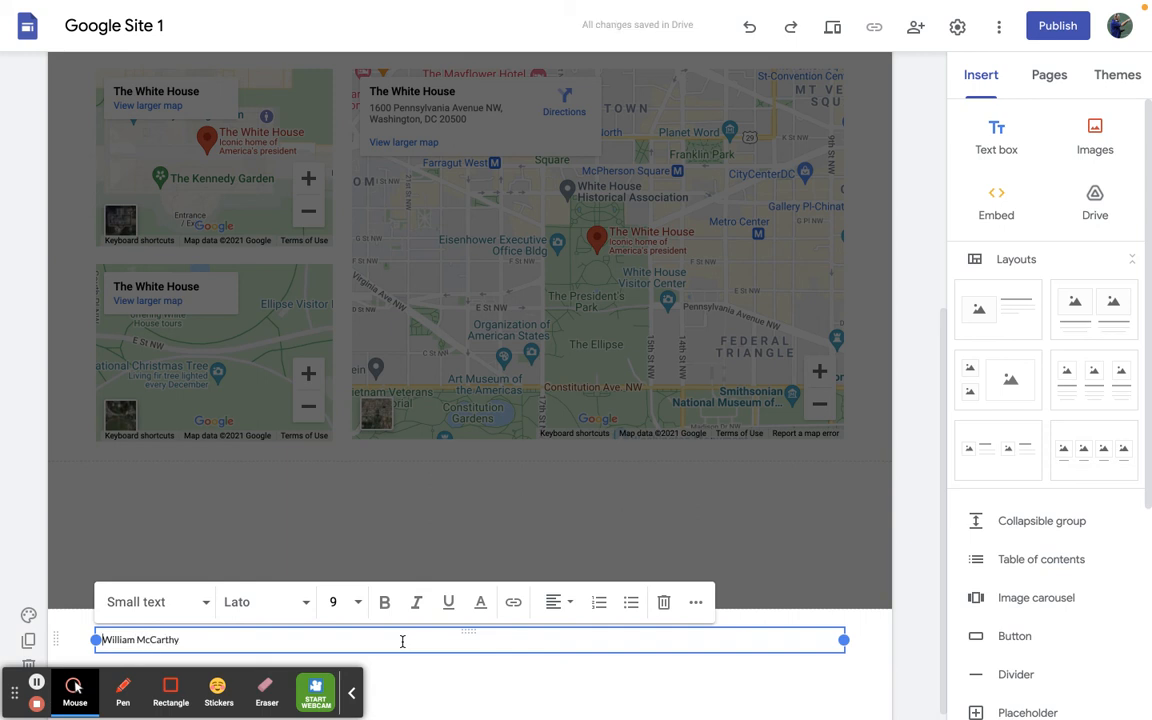
- Try right alignment for the footer name and center it instead
key("ctrl+a")
left_click(555, 605)
left_click(552, 686)
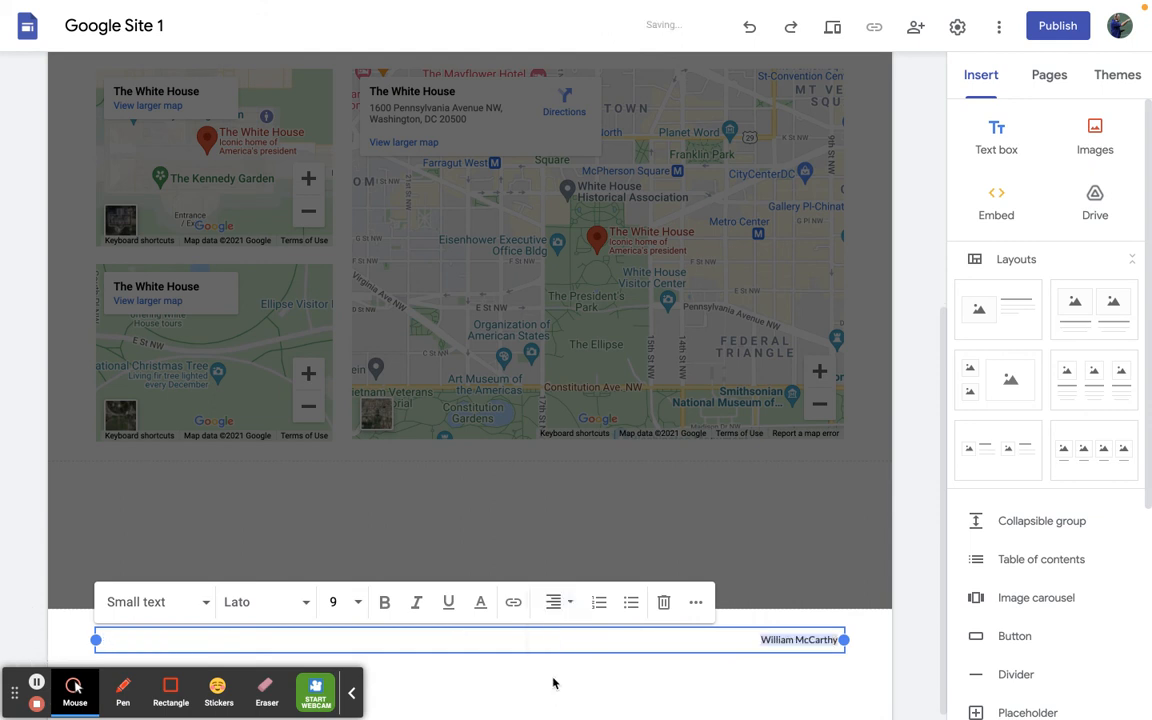
left_click(557, 601)
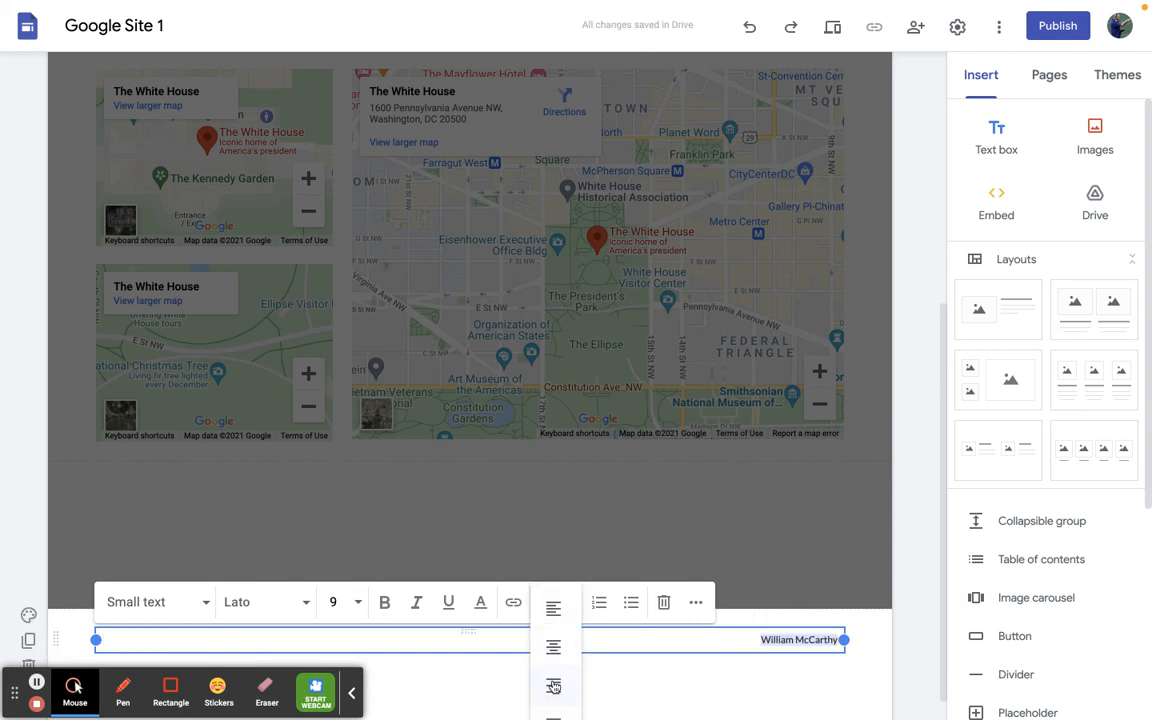
left_click(557, 656)
- Add the owner's e-mail address on a second footer line and turn it into a link
left_click(553, 636)
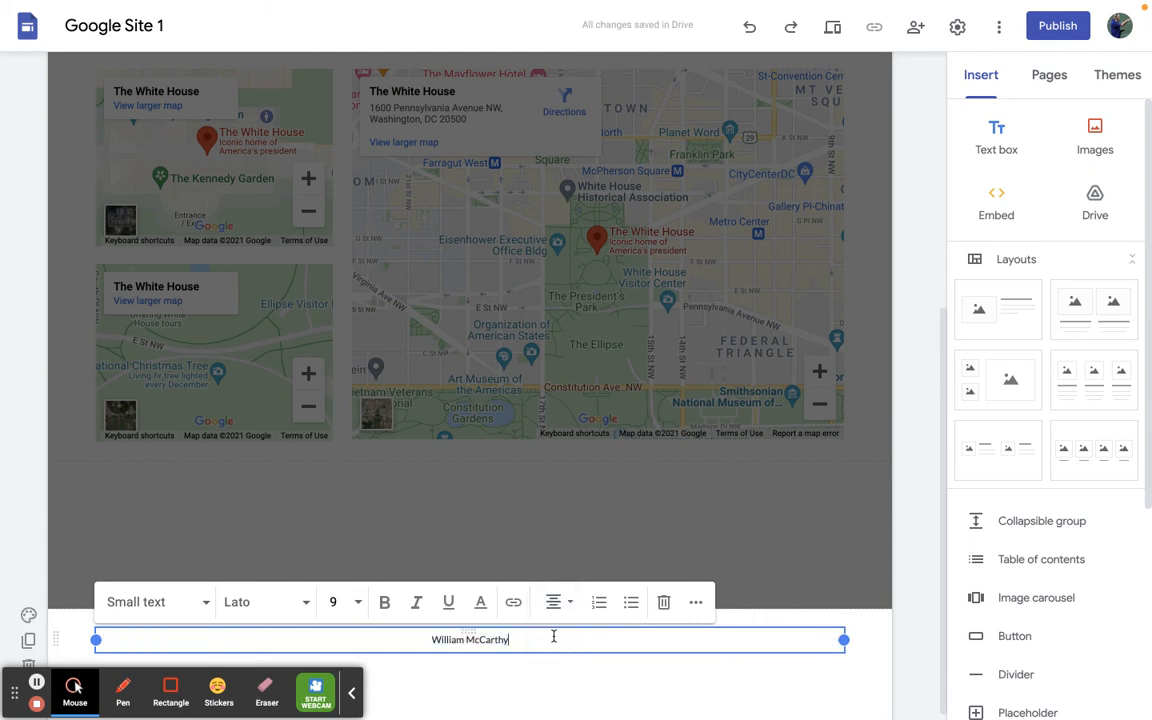
key("Return")
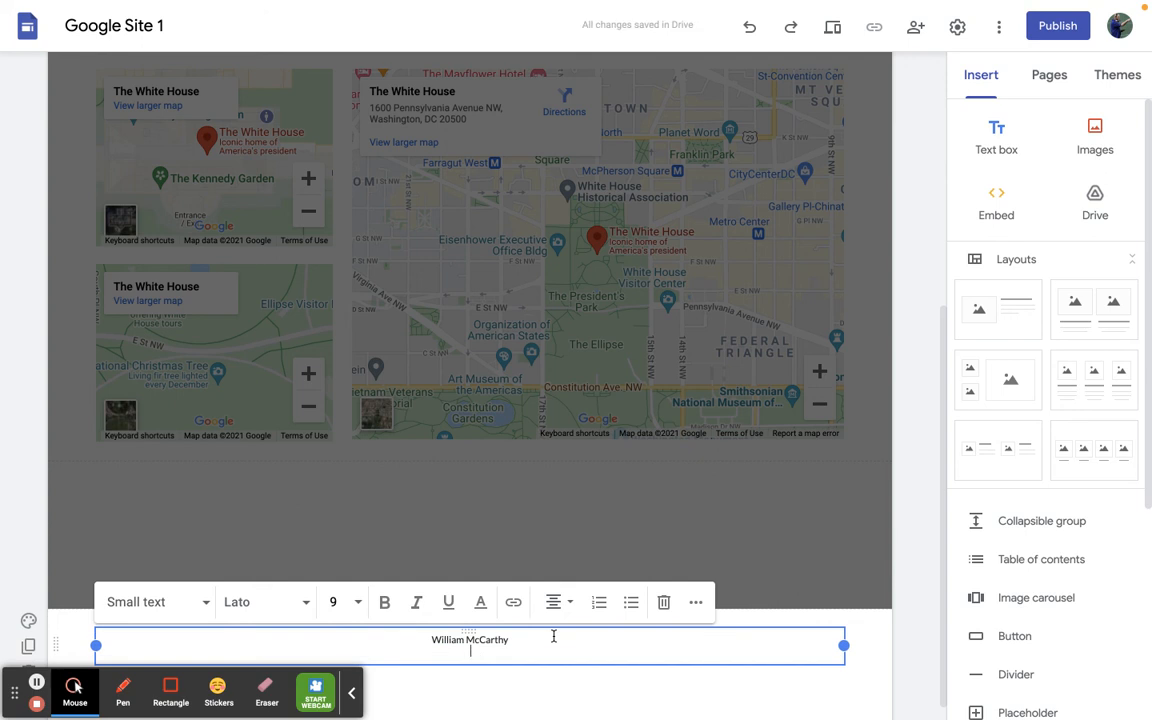
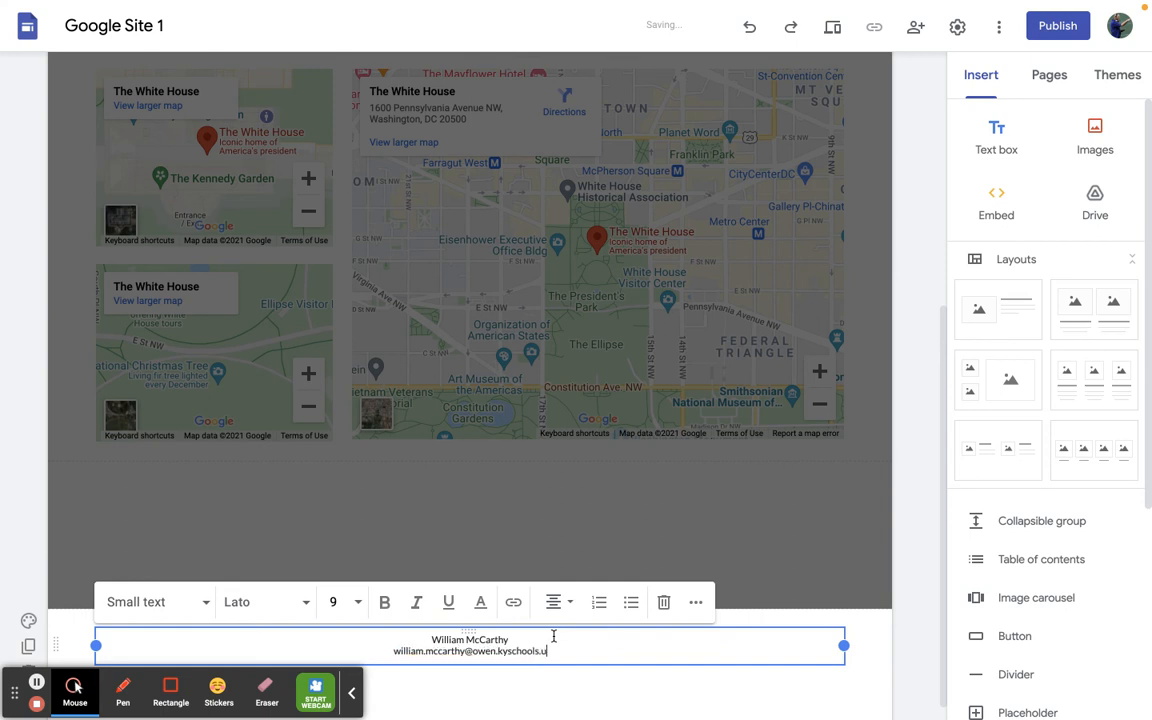
key("shift+Home")
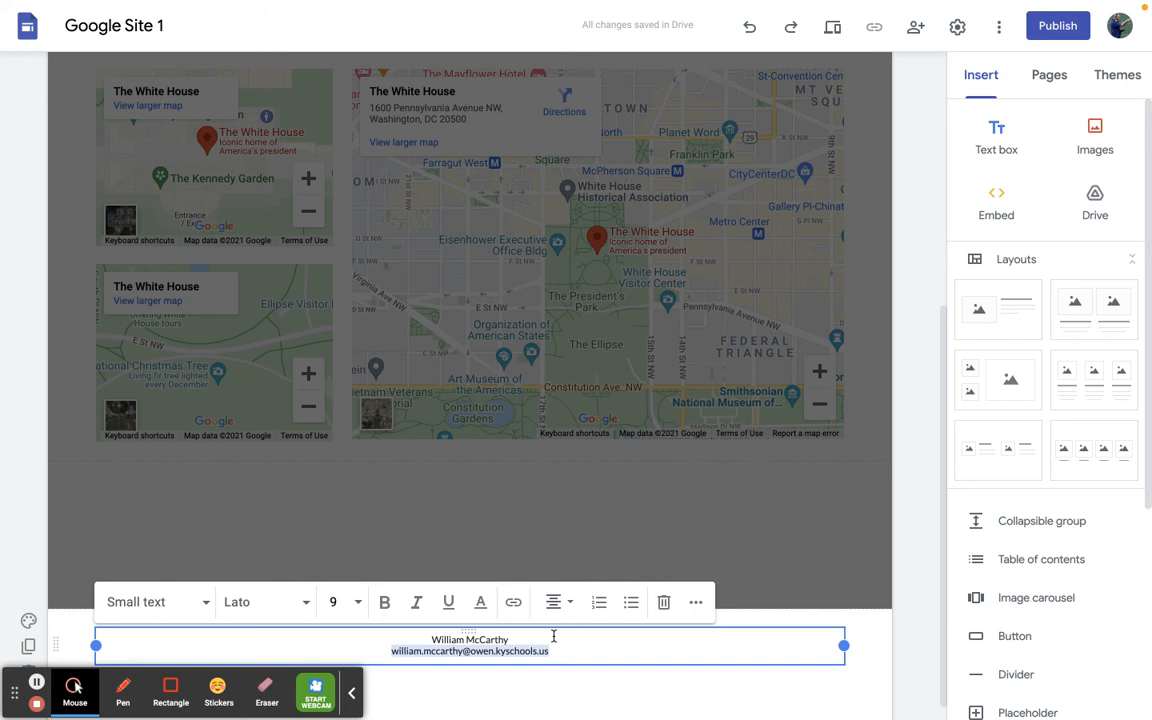
left_click(516, 603)
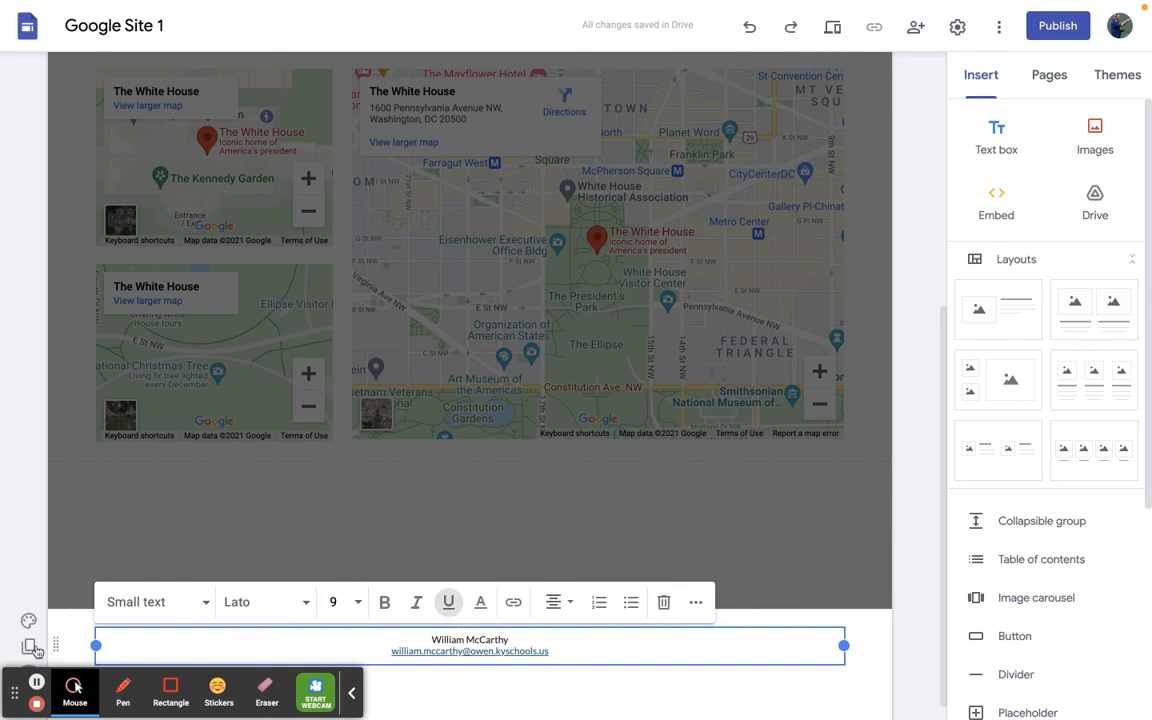
- Preview the site at phone and large-screen sizes and check the footer in each
mouse_move(860, 33)
left_click(834, 35)
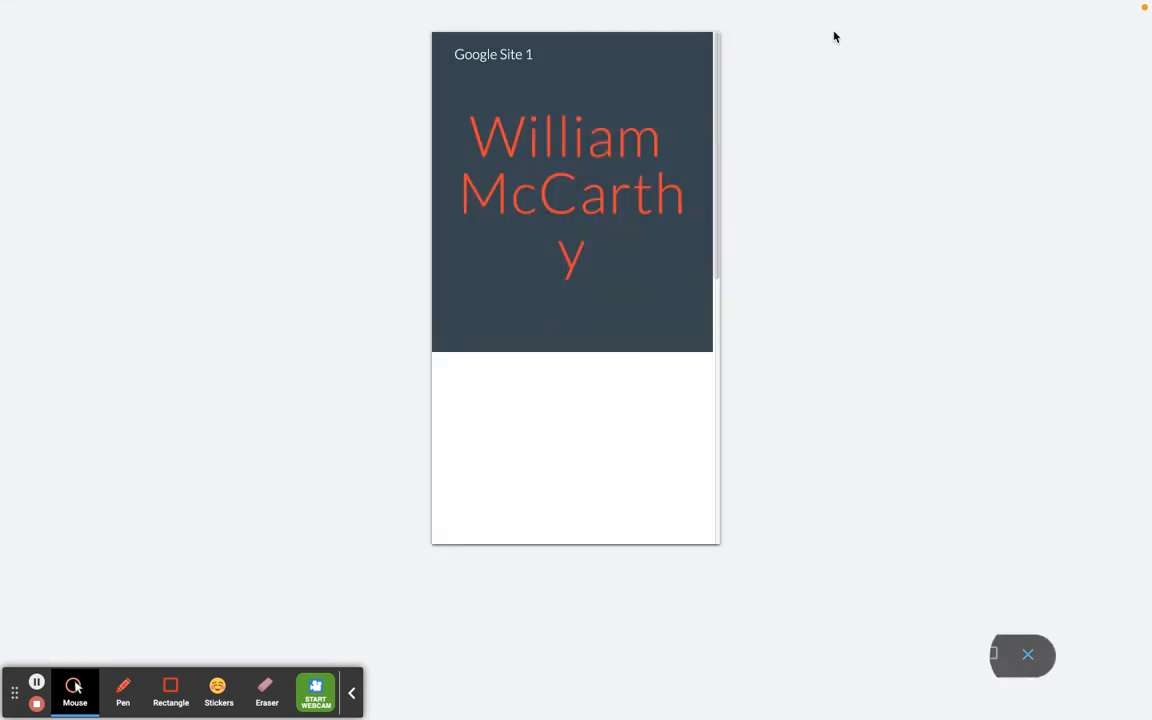
scroll(522, 337, "down", 10)
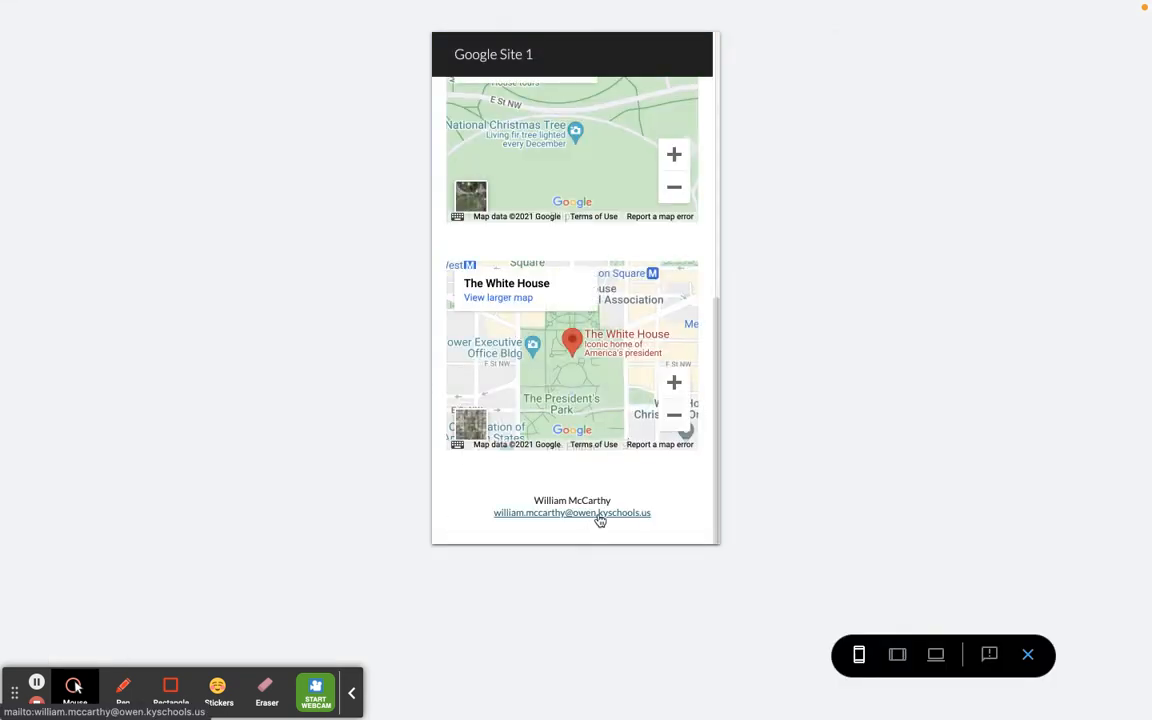
left_click(935, 655)
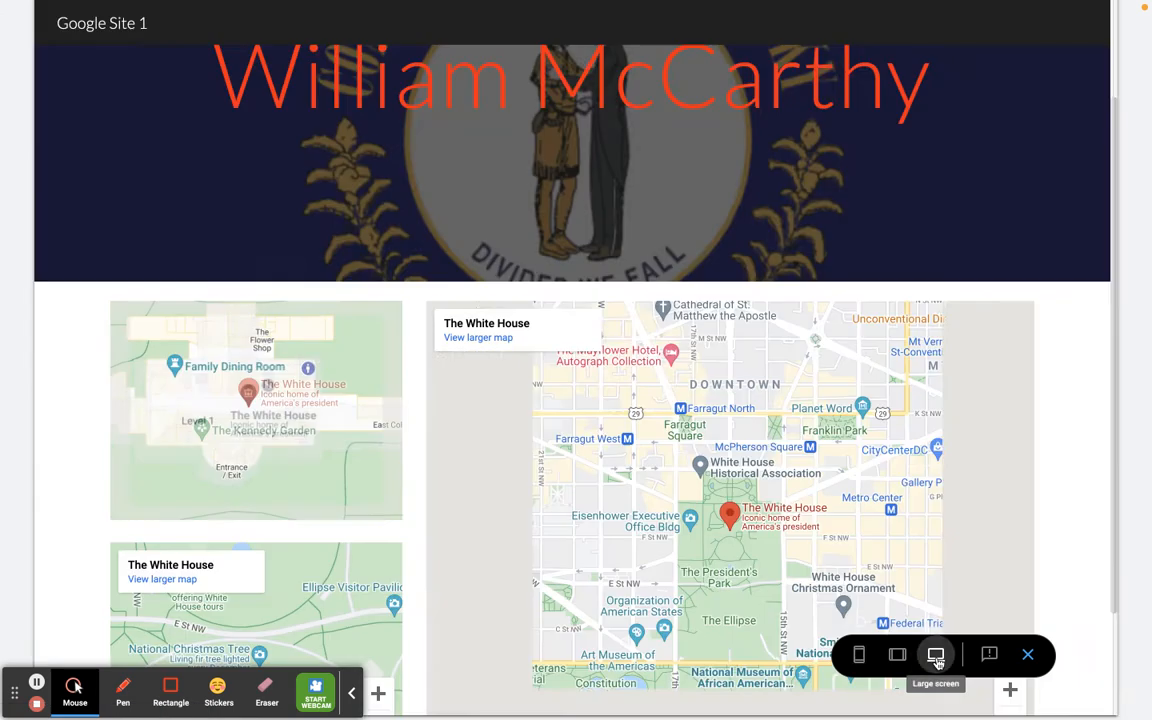
scroll(551, 523, "down", 3)
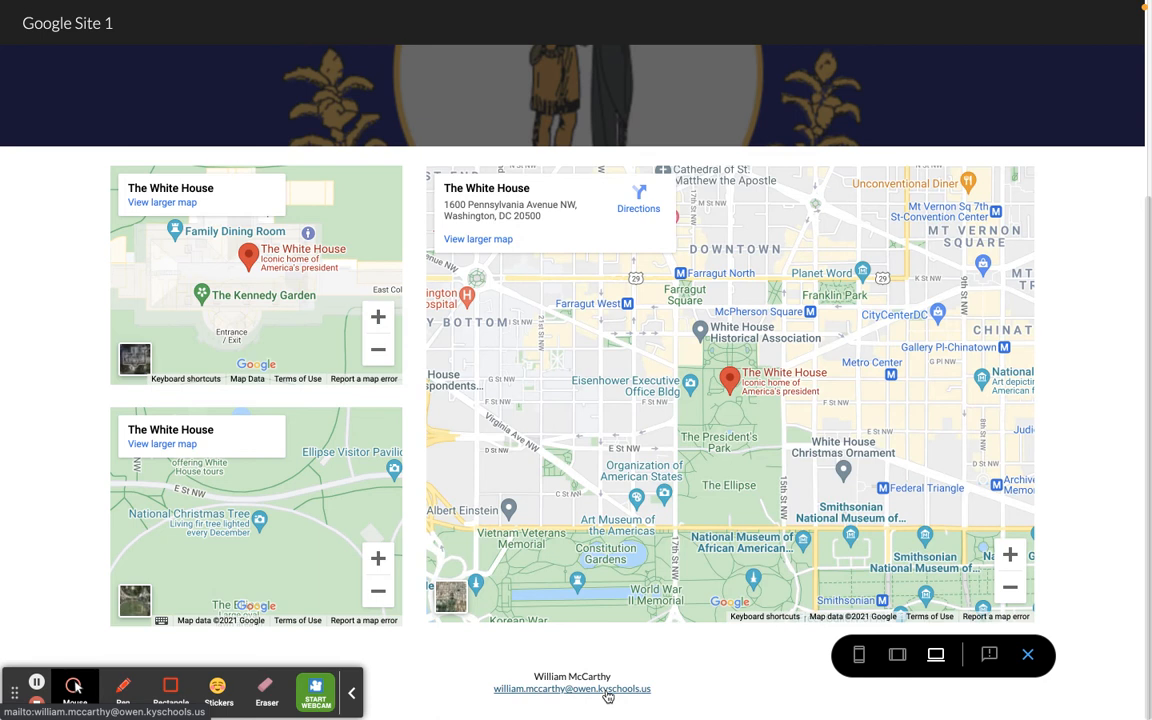
- Test the footer's e-mail link in the preview, discard the new Mail message without saving, and leave the preview
left_click(605, 690)
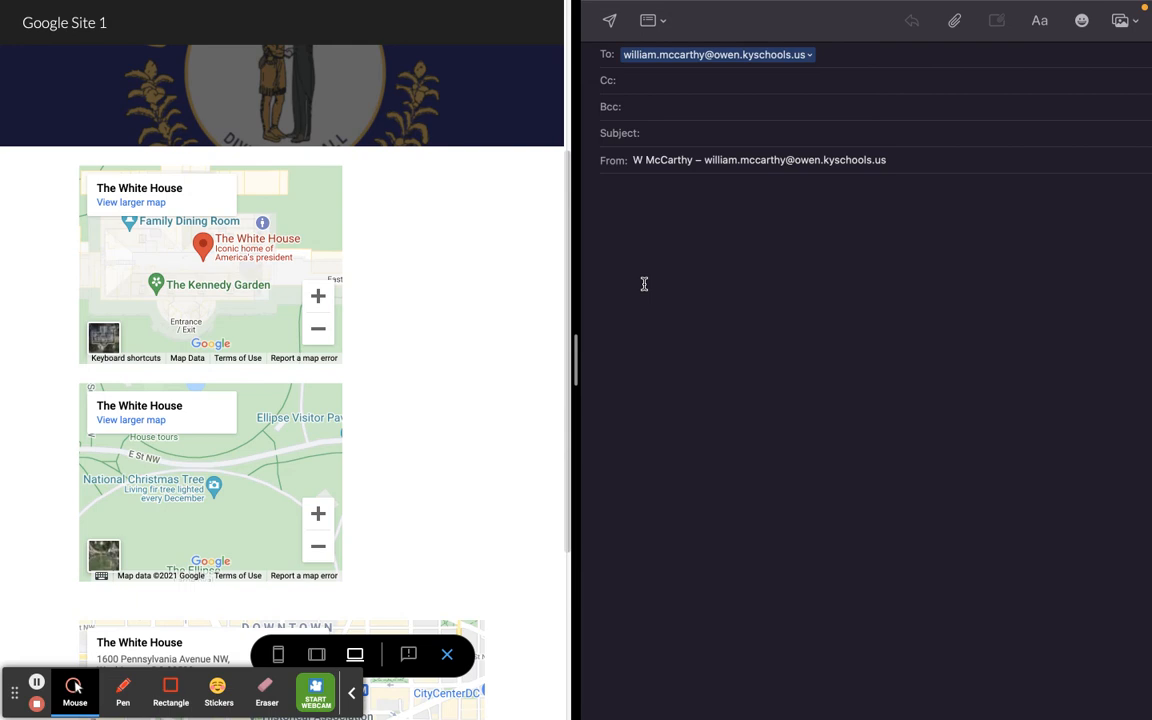
mouse_move(651, 2)
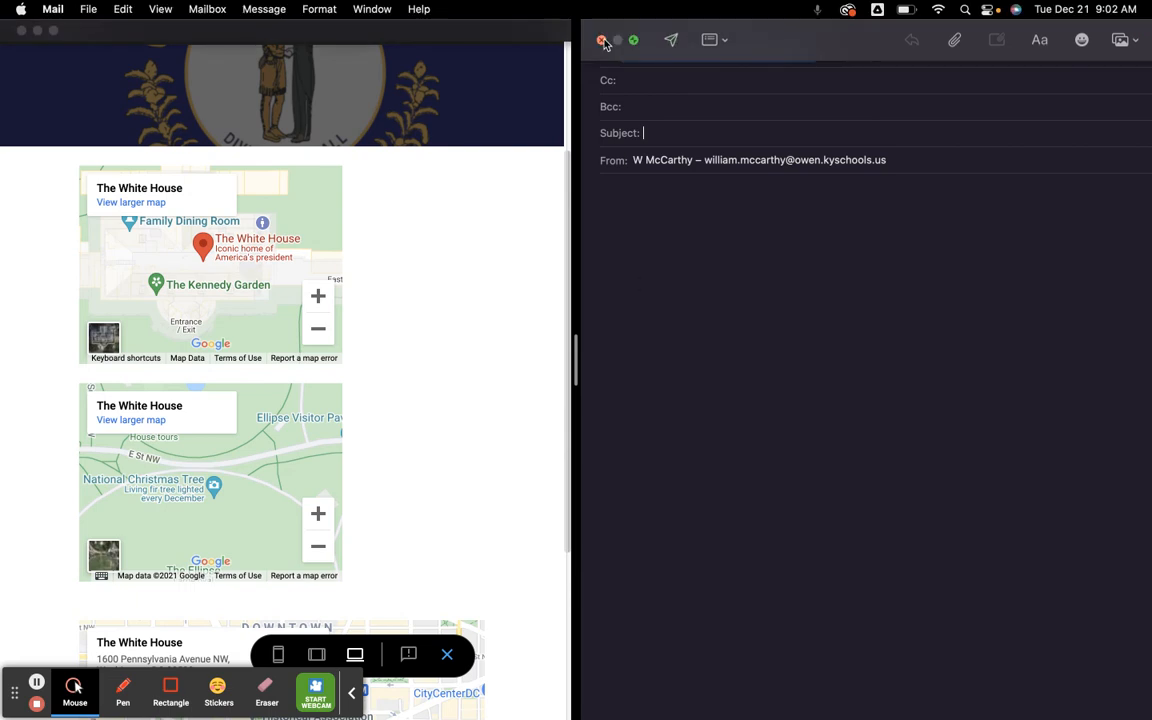
left_click(602, 40)
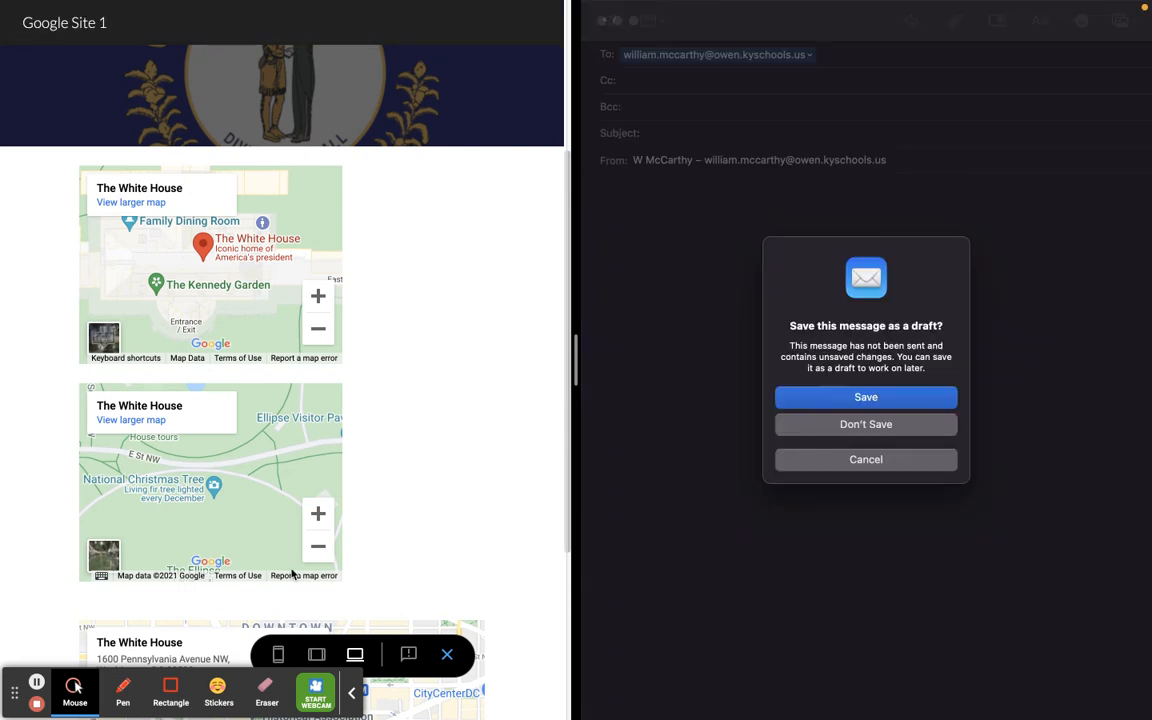
left_click(881, 432)
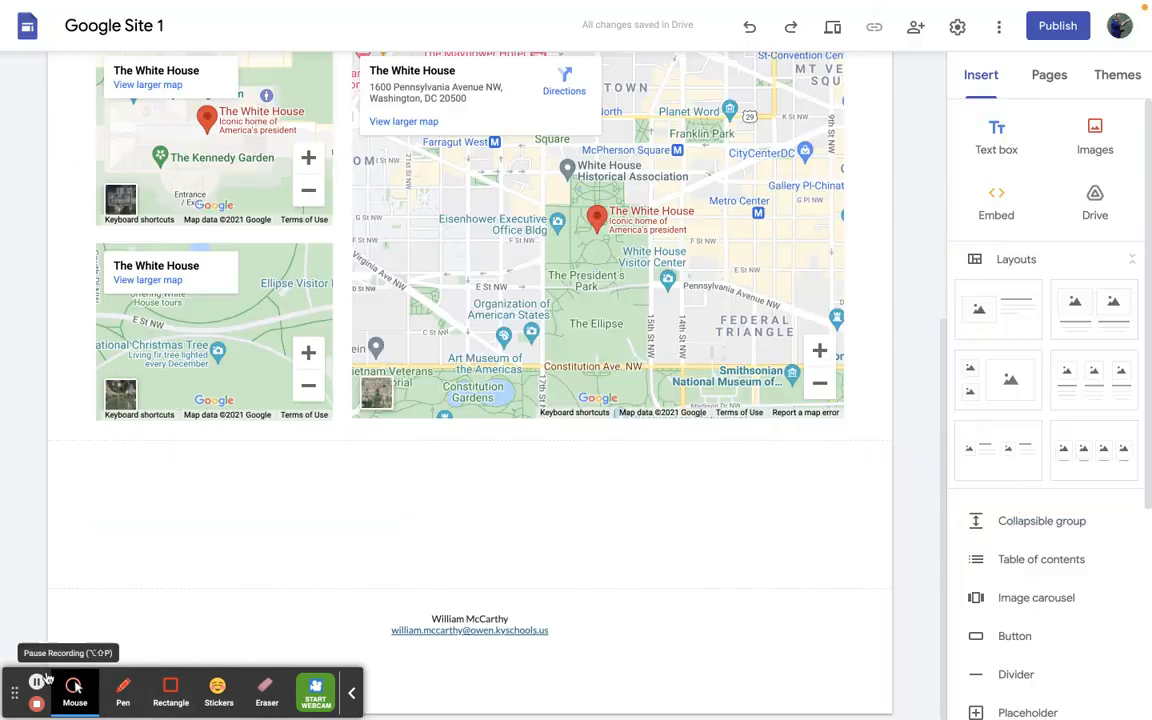
- Duplicate the page section that holds the three maps
scroll(604, 430, "up", 5)
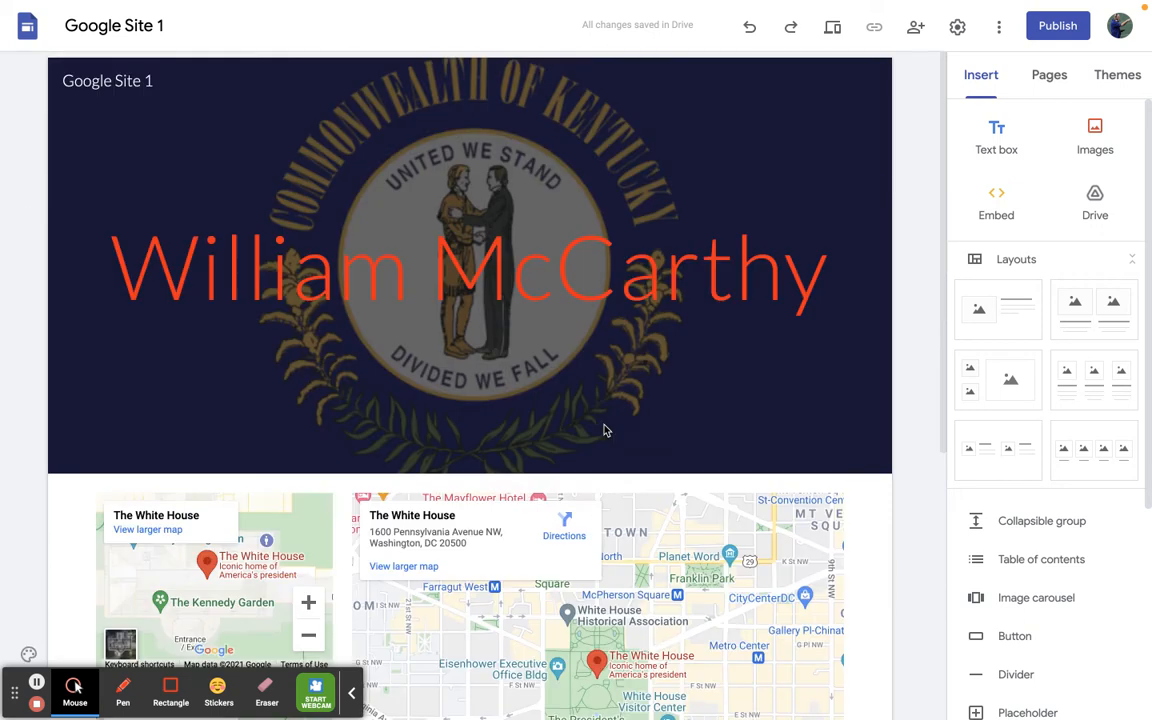
scroll(604, 430, "down", 5)
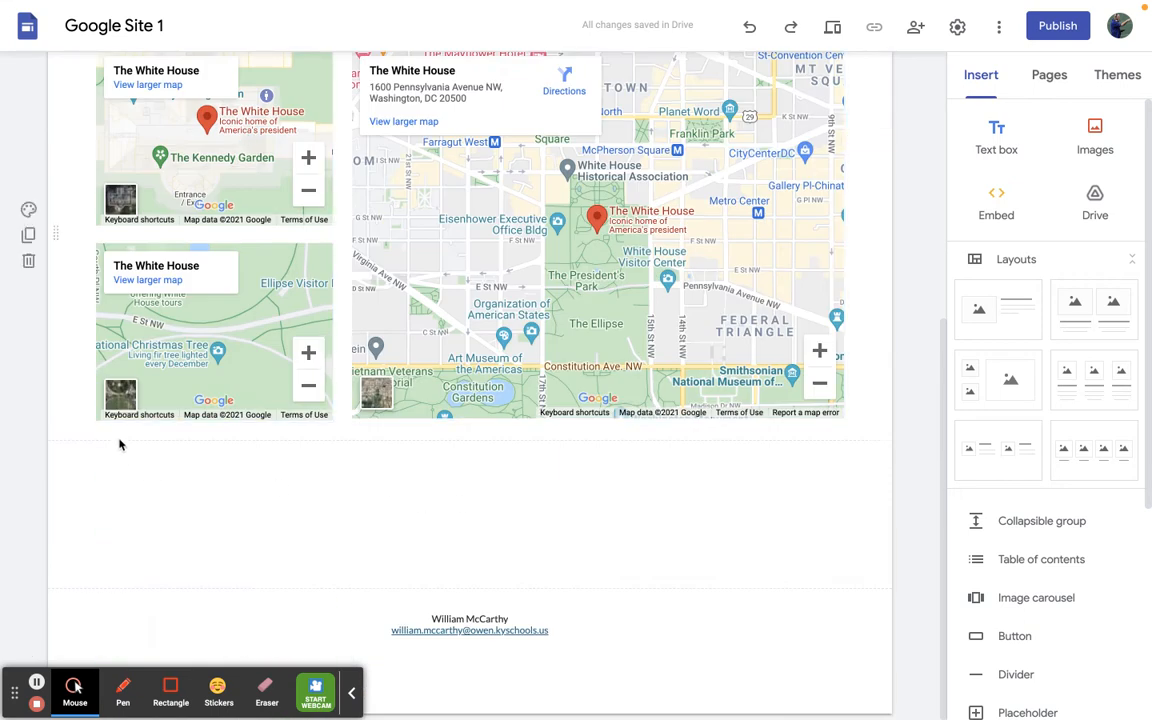
left_click_drag(49, 210, 76, 245)
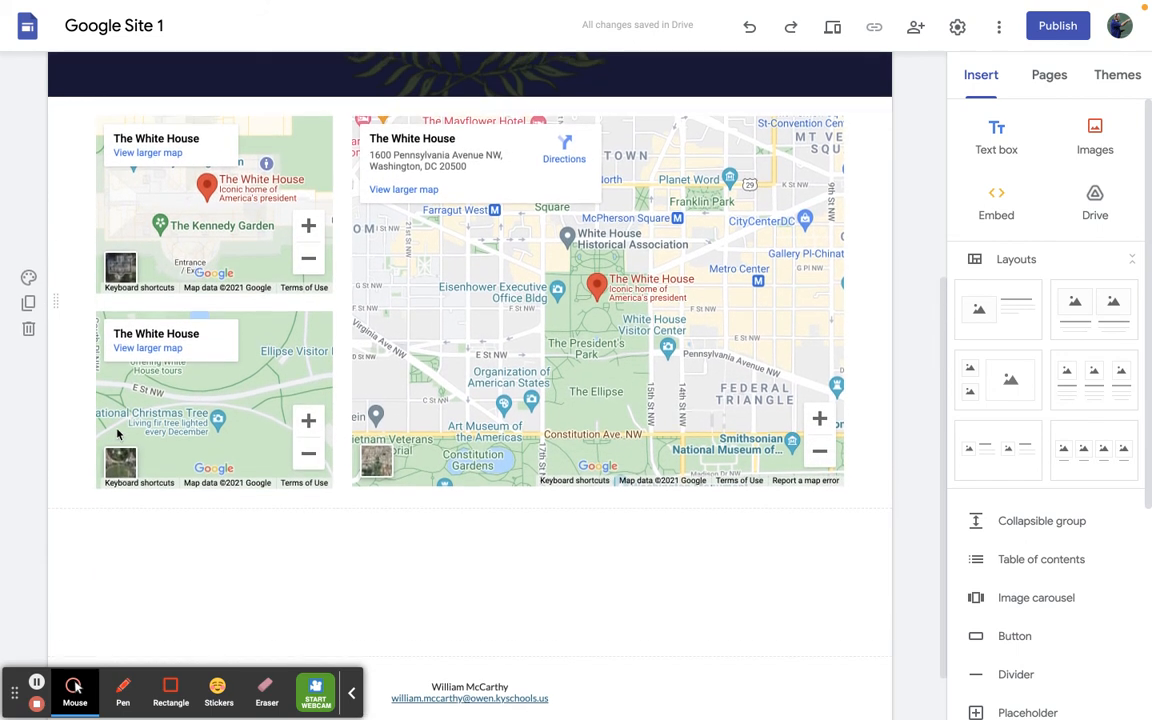
left_click(30, 310)
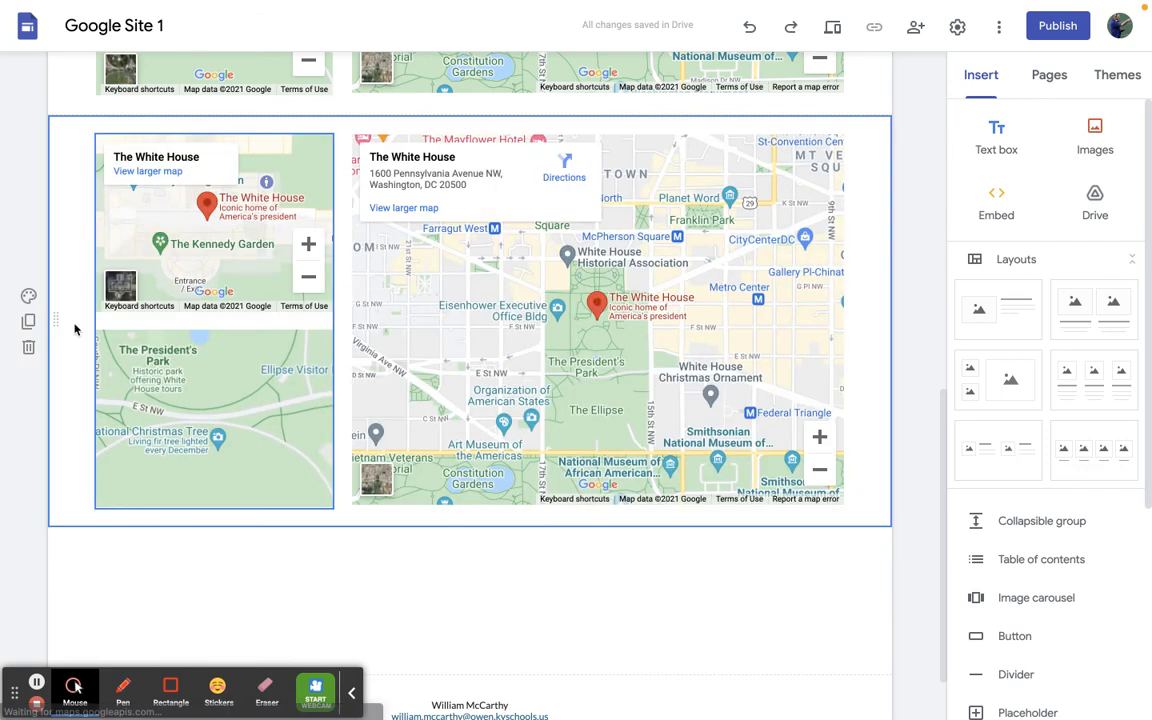
- Apply the Style 2 section colors to the duplicated map section
left_click(29, 297)
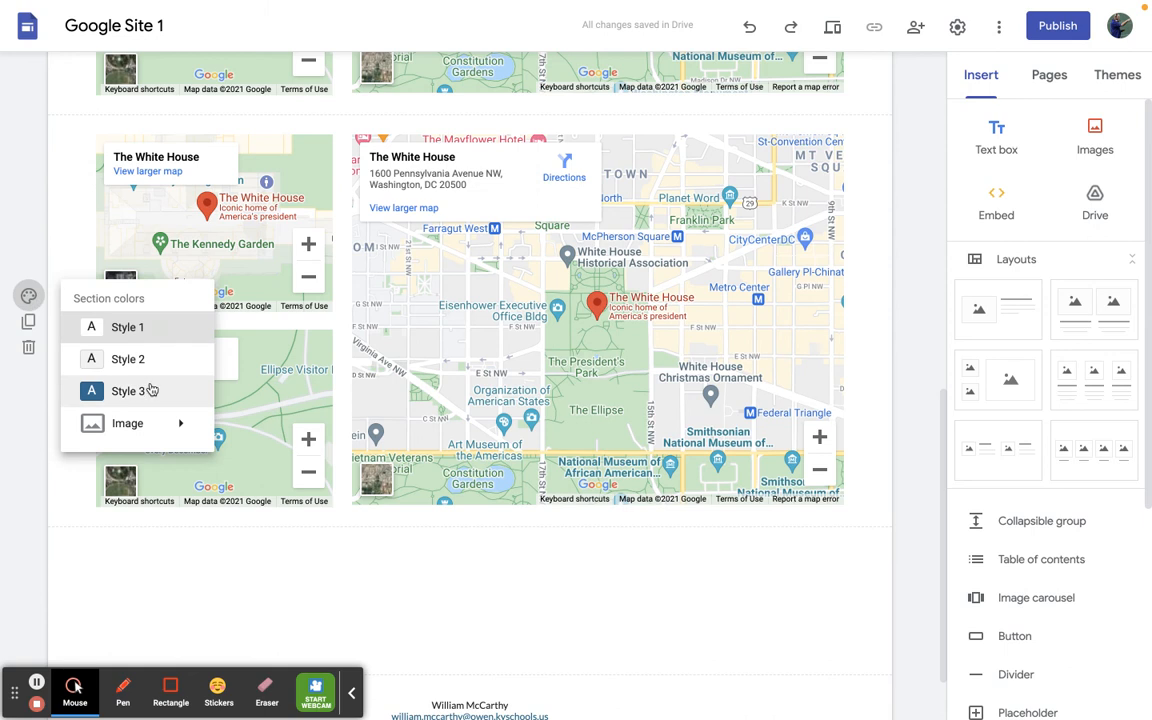
mouse_move(147, 430)
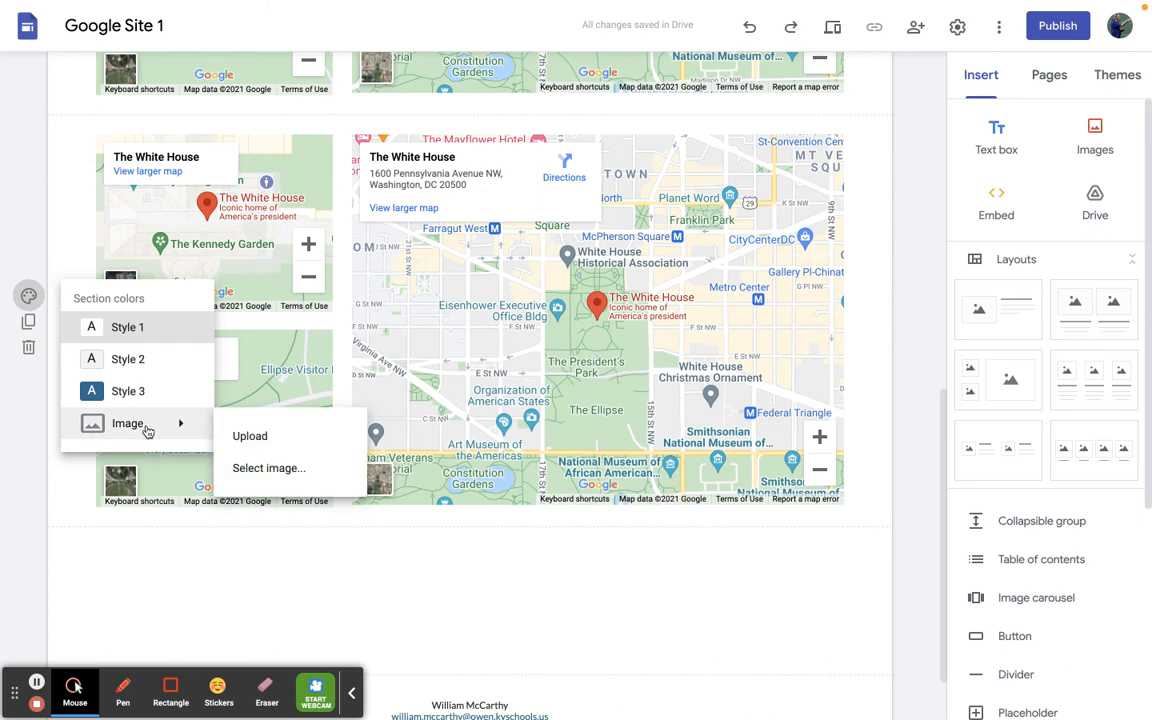
left_click(145, 369)
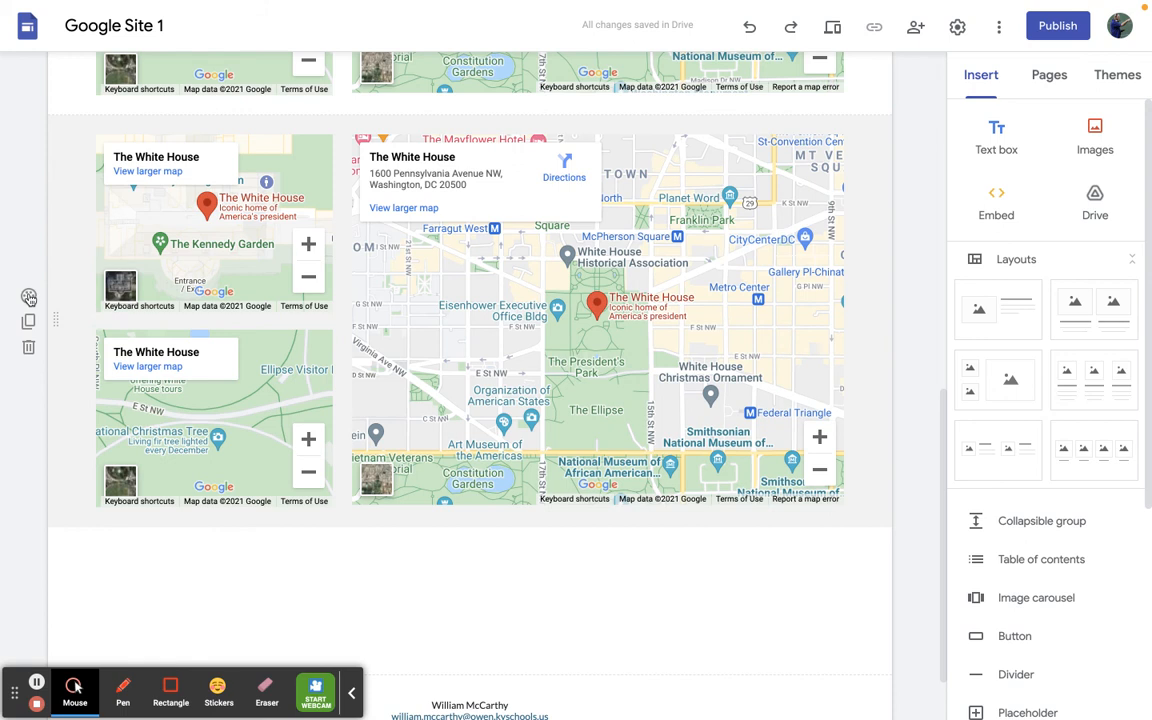
- Delete the duplicated map section and review the page from footer to header
left_click(29, 347)
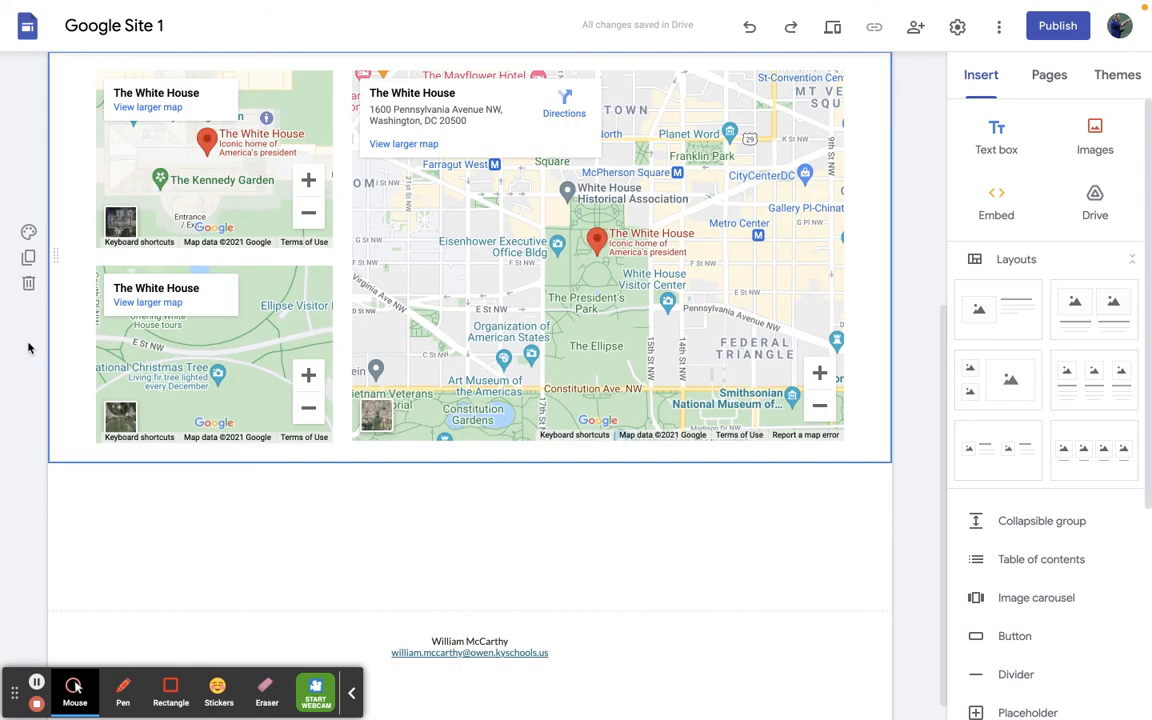
scroll(542, 517, "down", 1)
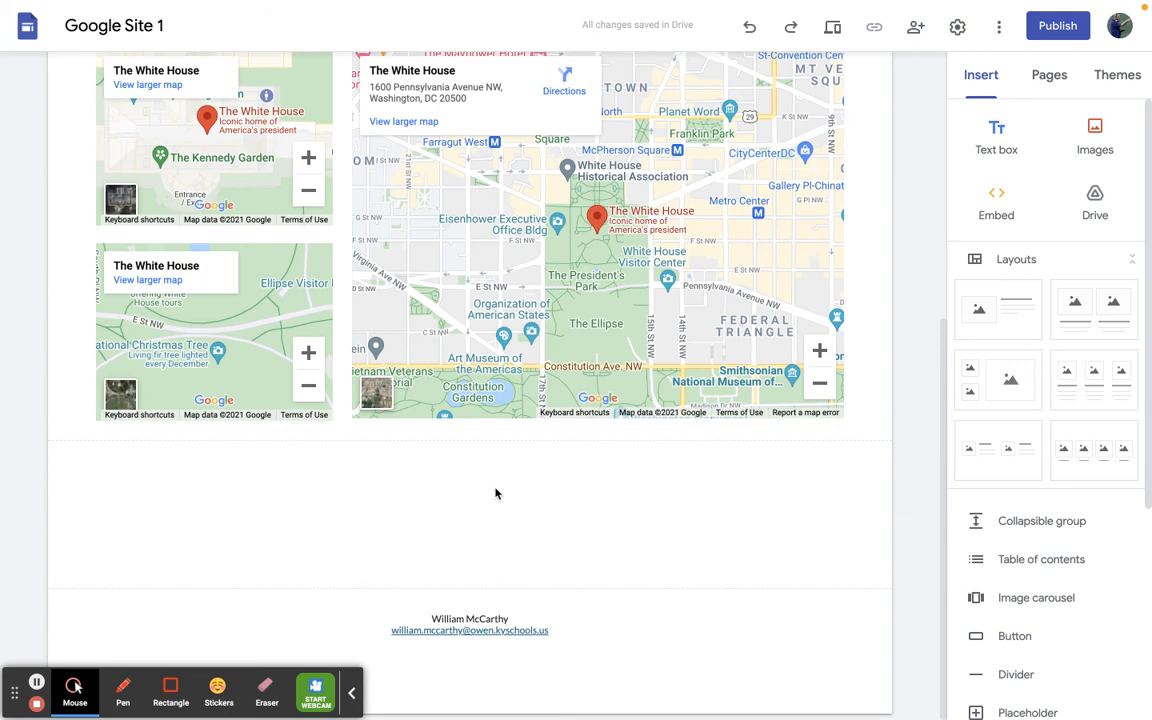
scroll(281, 354, "up", 5)
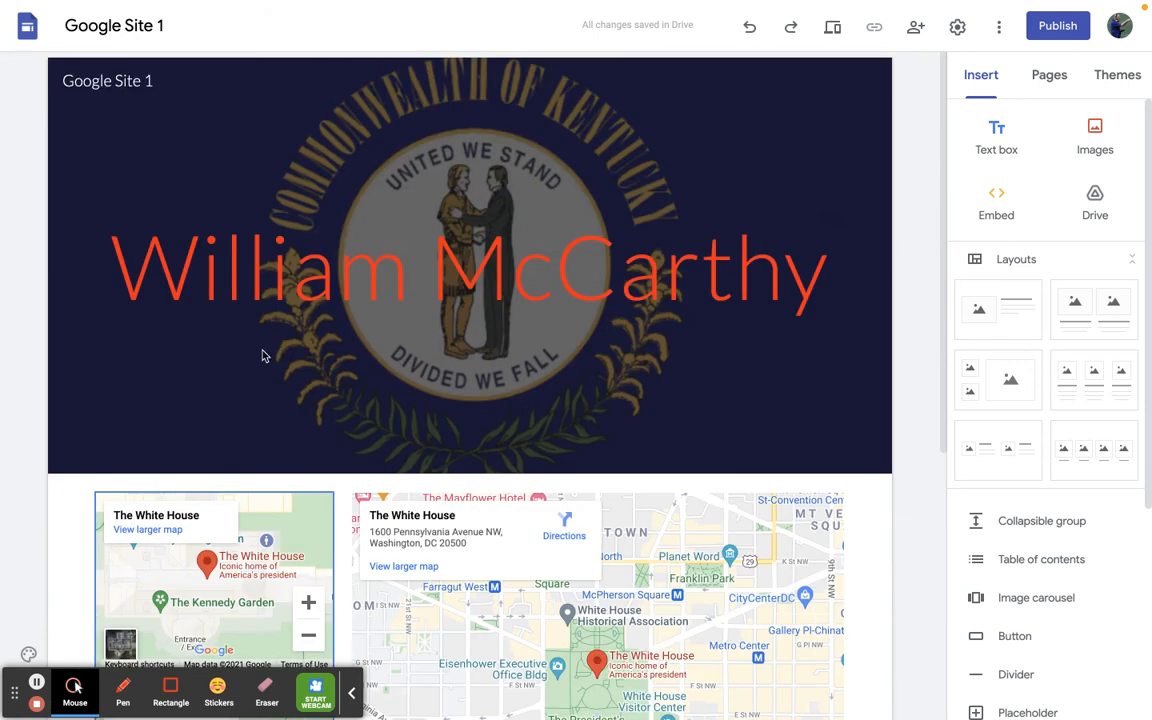
- Run a Google image search for "white house" to find pictures to insert on the page
scroll(263, 355, "down", 5)
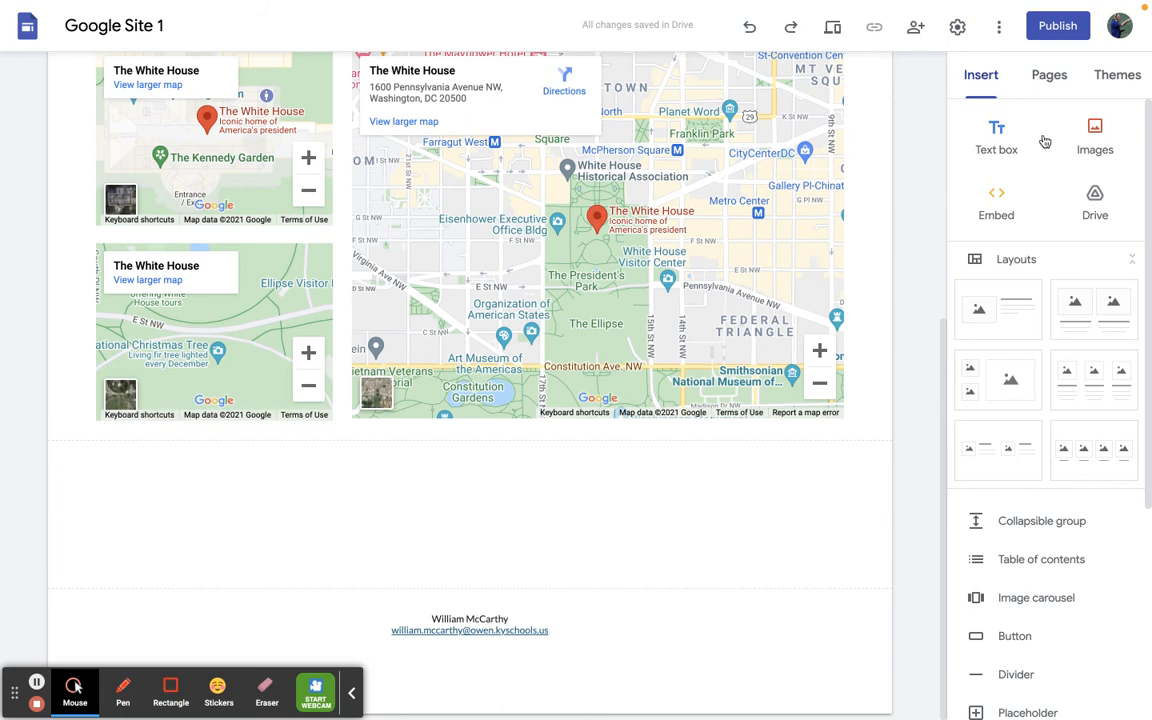
left_click(1108, 147)
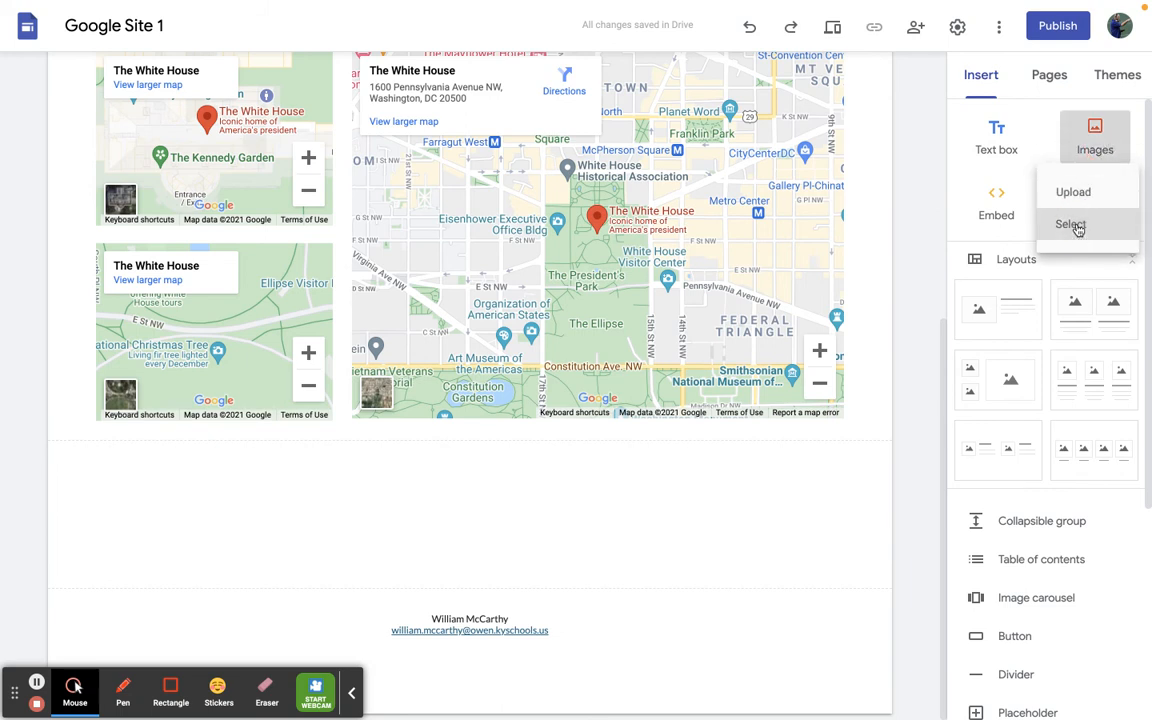
left_click(1072, 225)
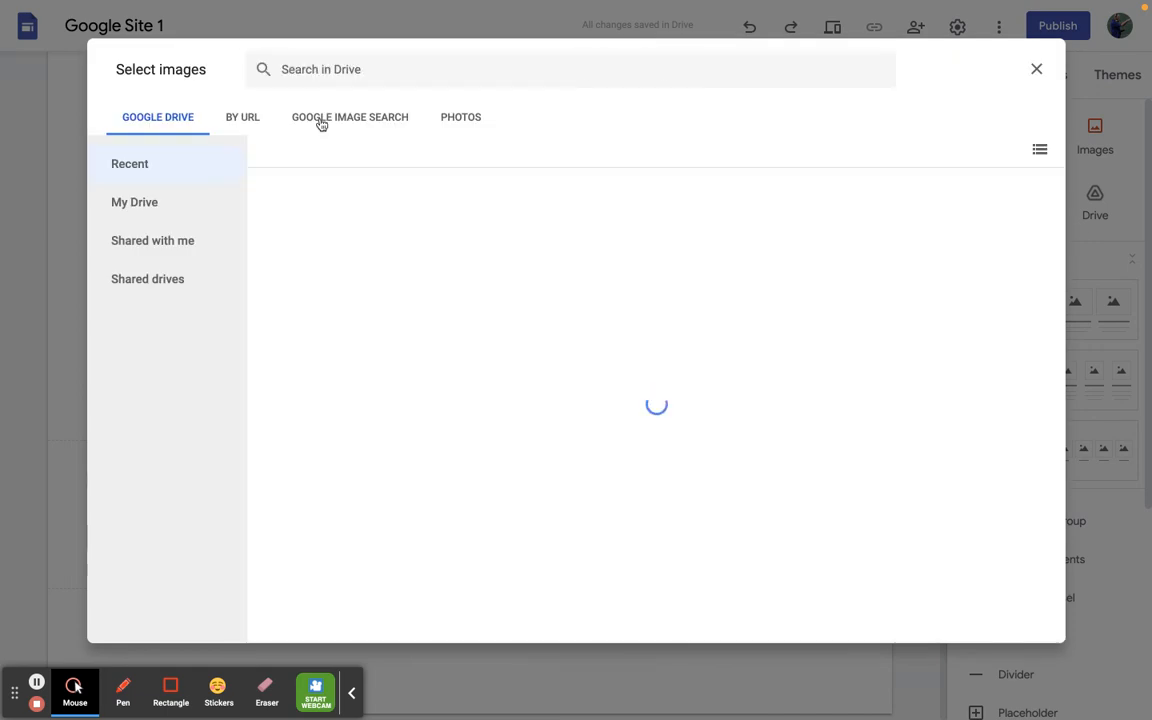
left_click(322, 120)
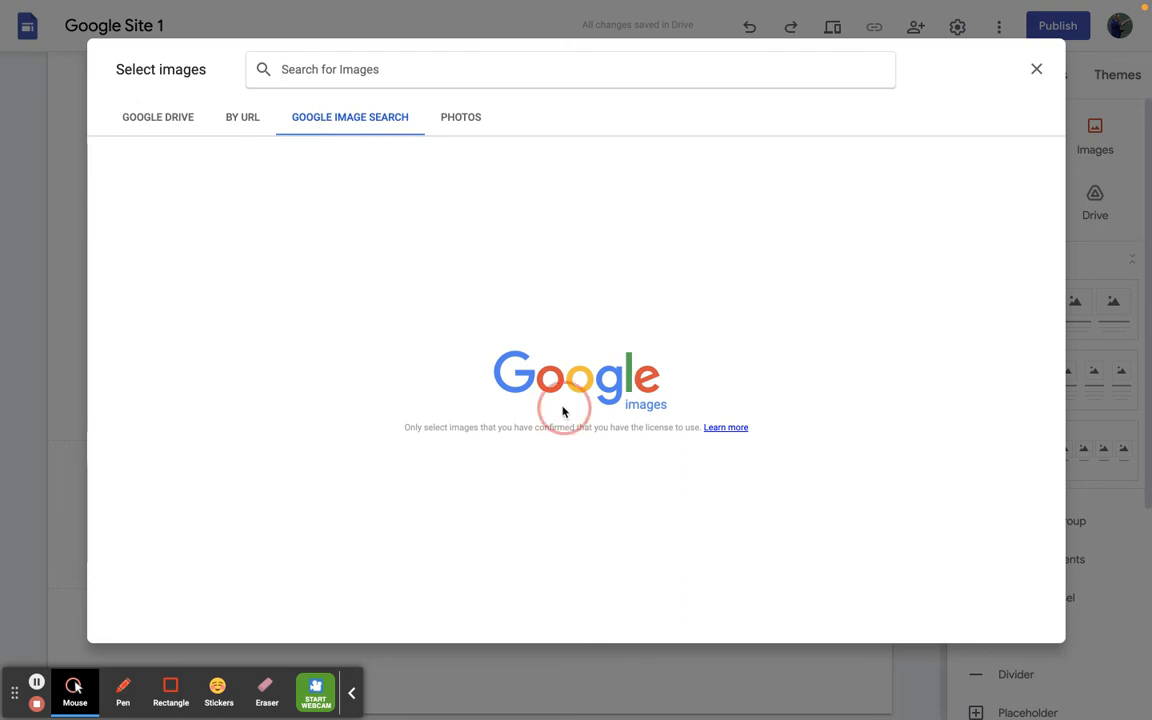
type("w")
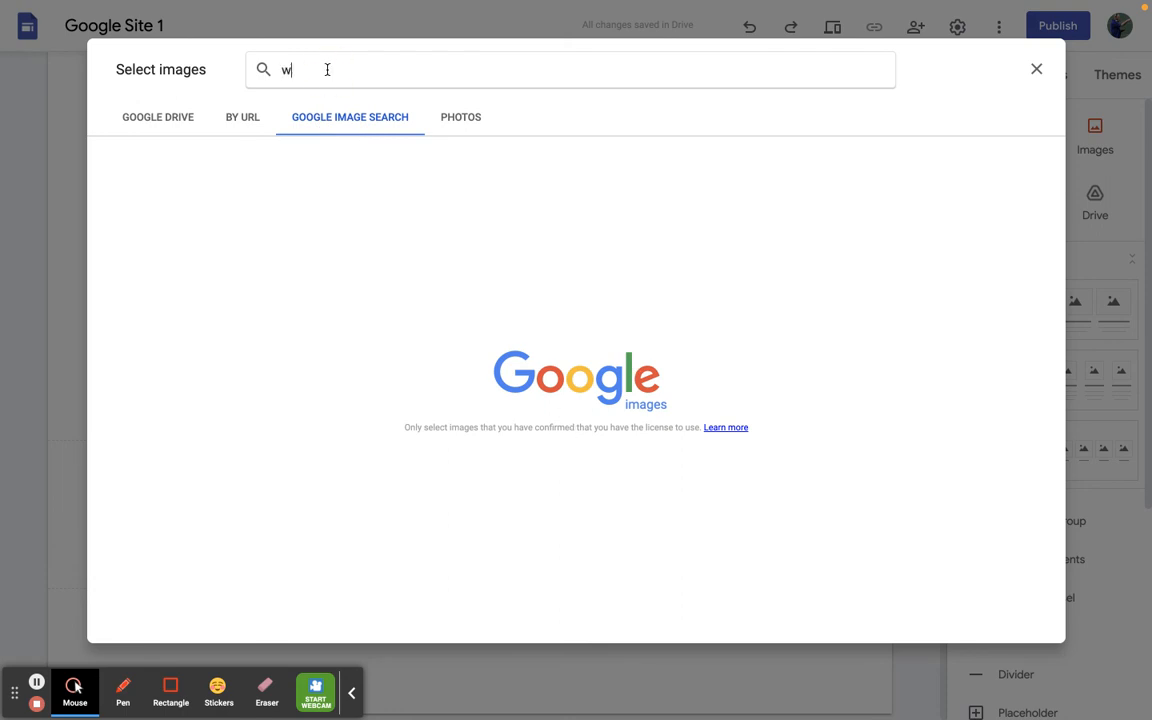
type("hite house")
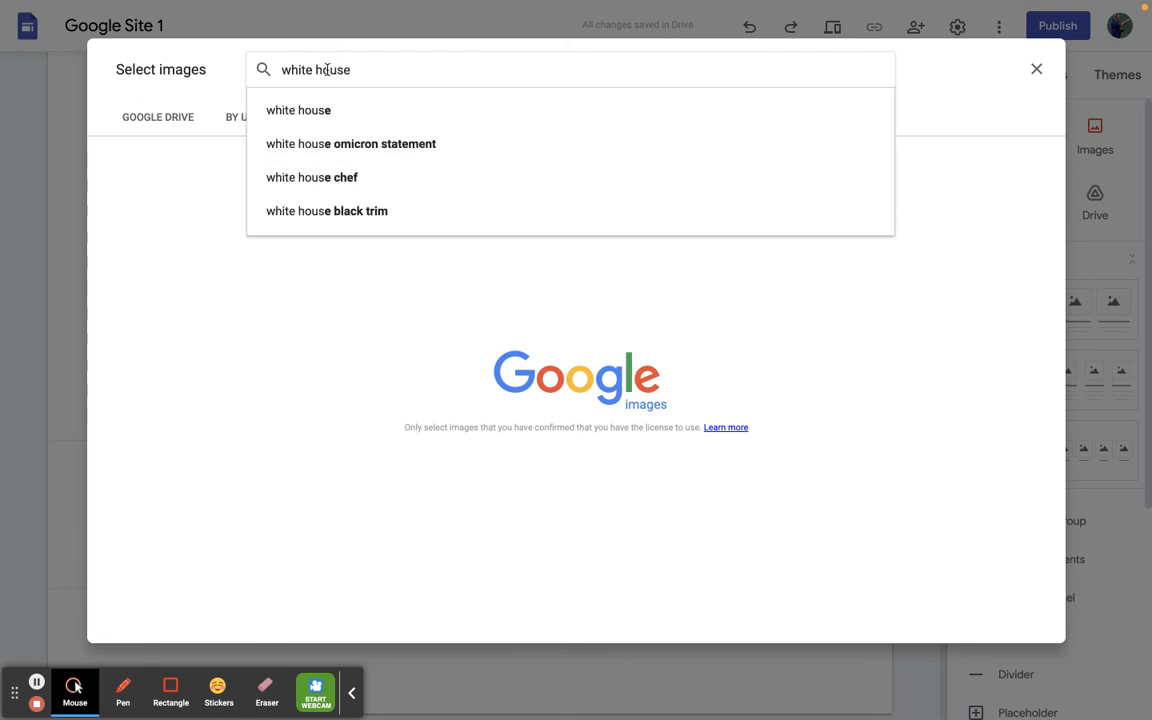
key("Return")
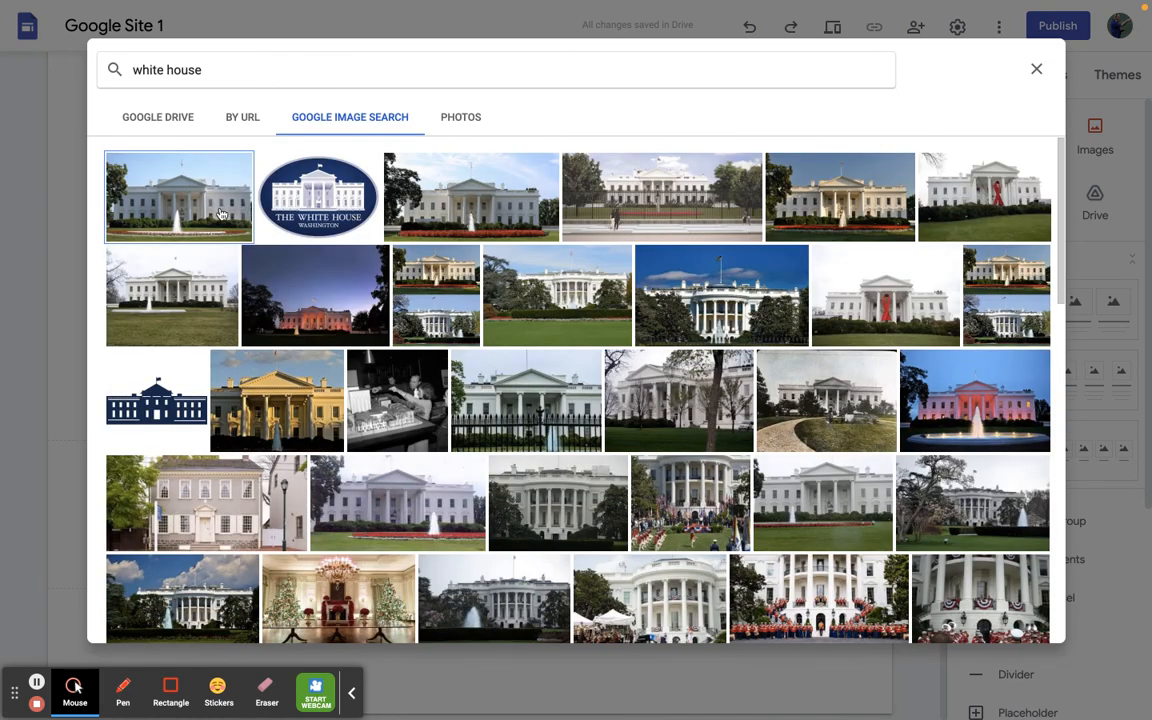
- Insert the White House seal, the daytime fountain photo in the first row and the purple-sky night photo from the search results
left_click(285, 188)
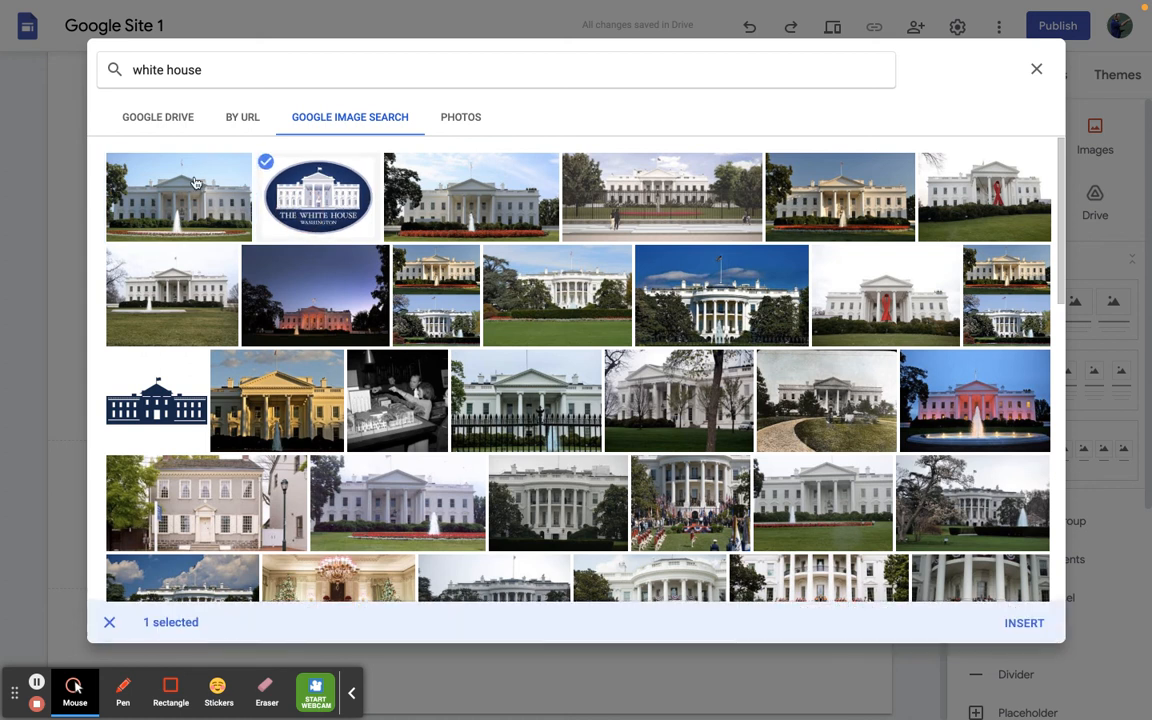
left_click(195, 190)
left_click(432, 207)
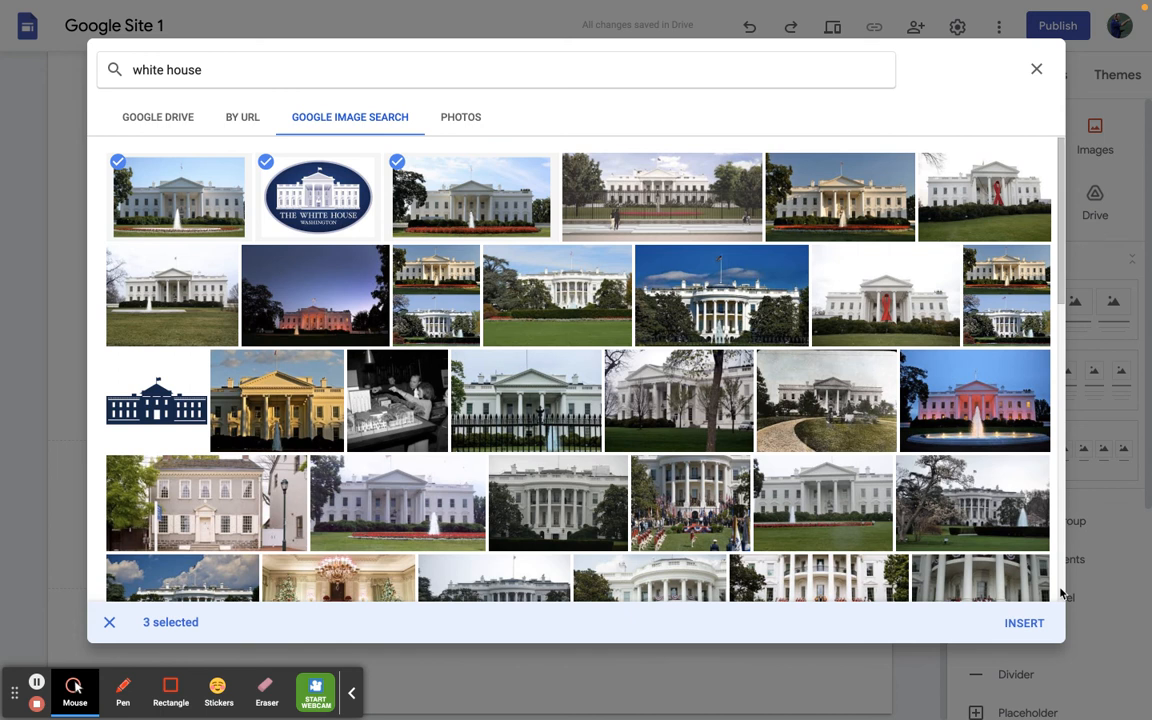
left_click(404, 166)
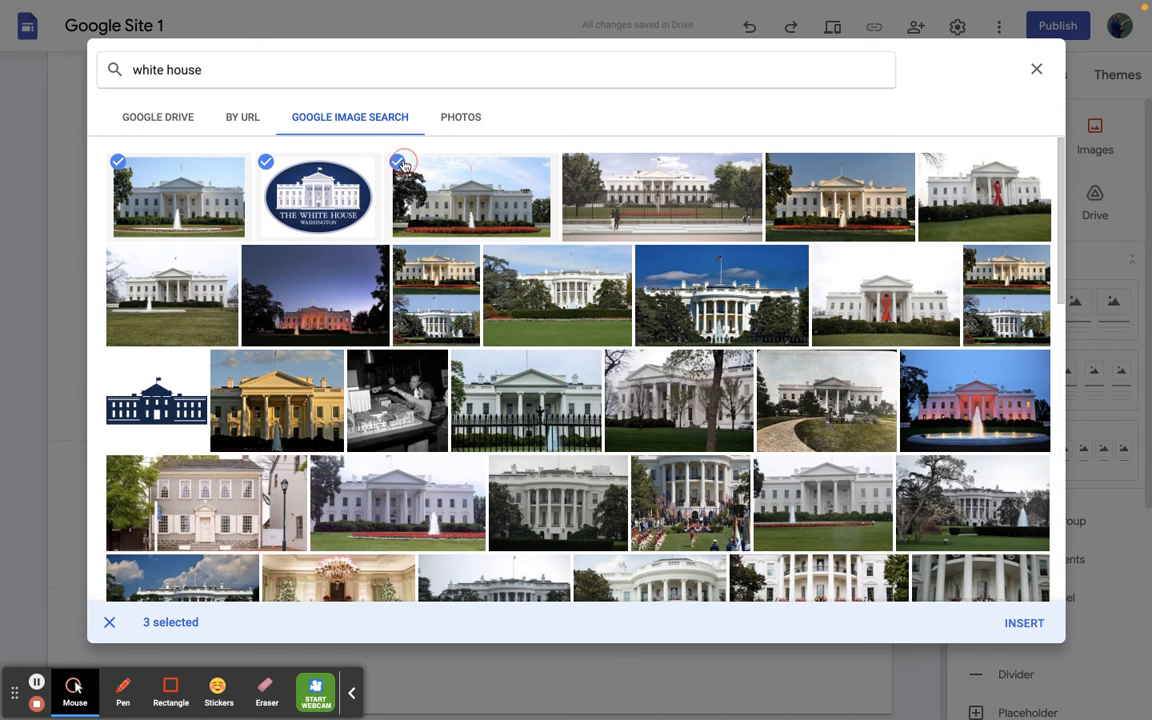
left_click(253, 265)
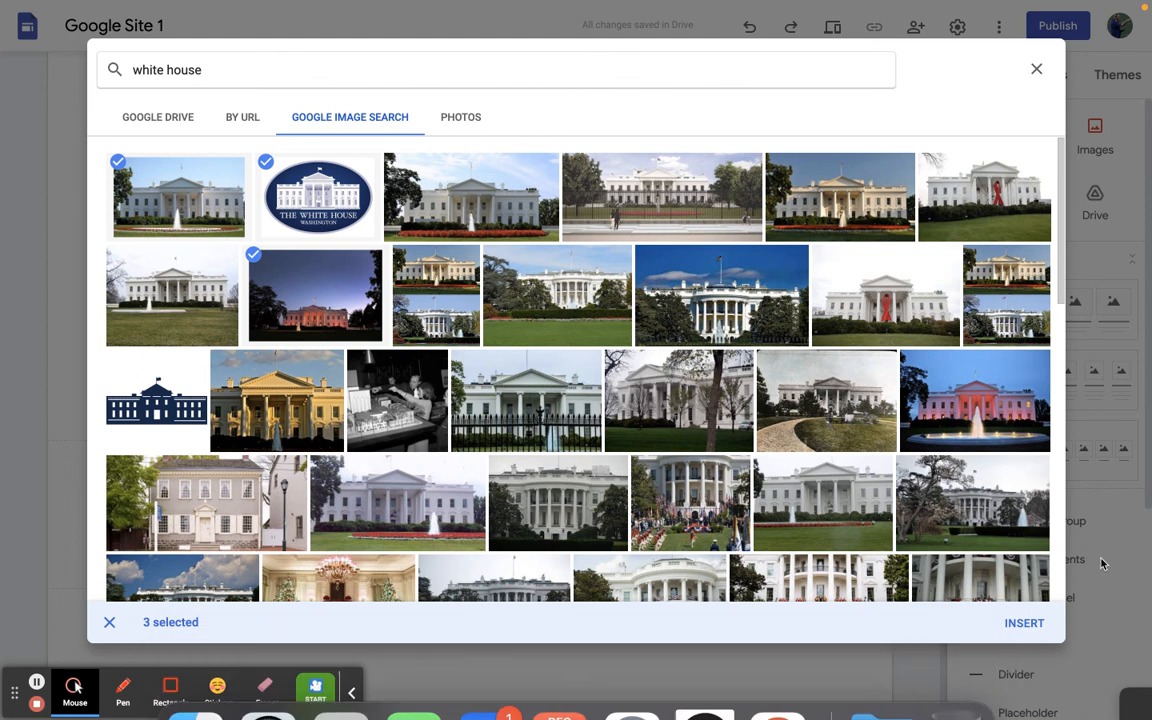
left_click(1021, 625)
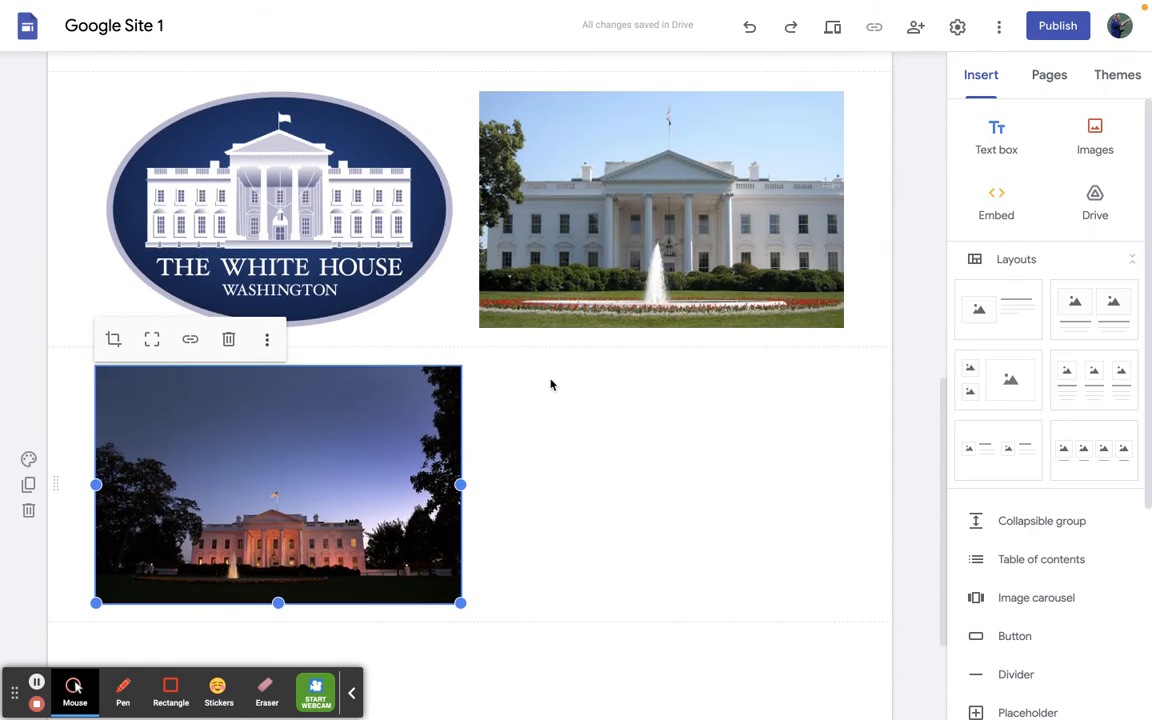
- Shrink the White House seal image proportionally to just under a third of the content width, keeping it at the start of its row
left_click(419, 236)
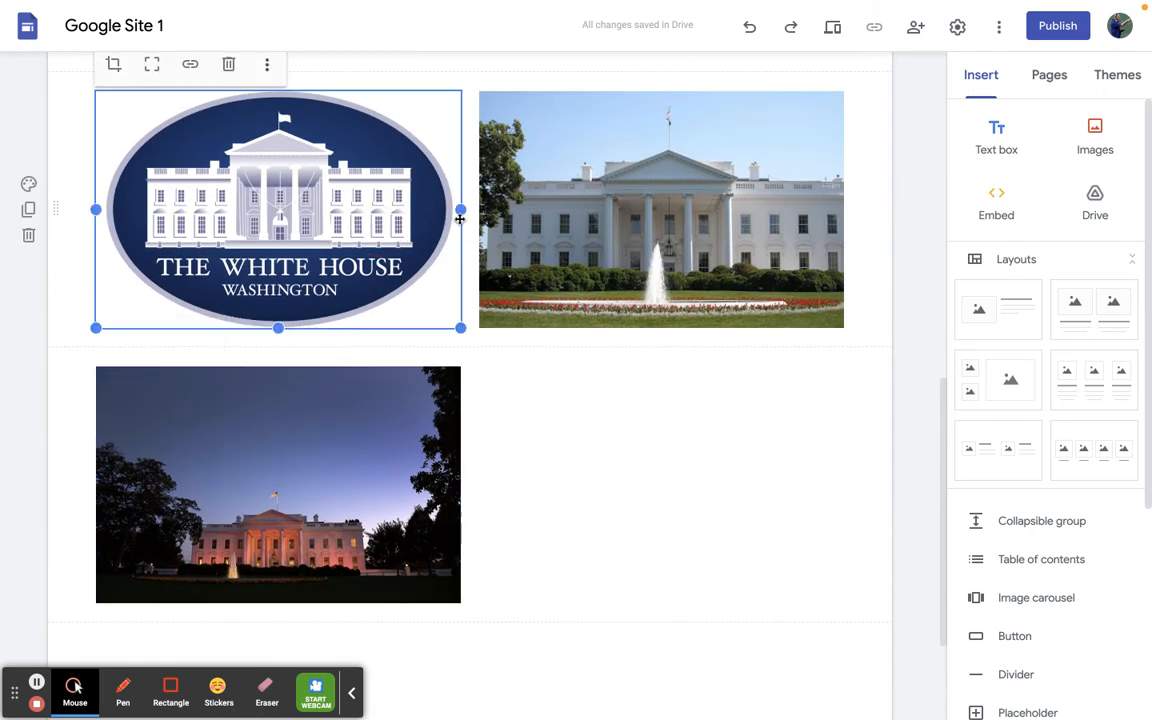
left_click_drag(461, 326, 288, 323)
left_click_drag(278, 208, 400, 222)
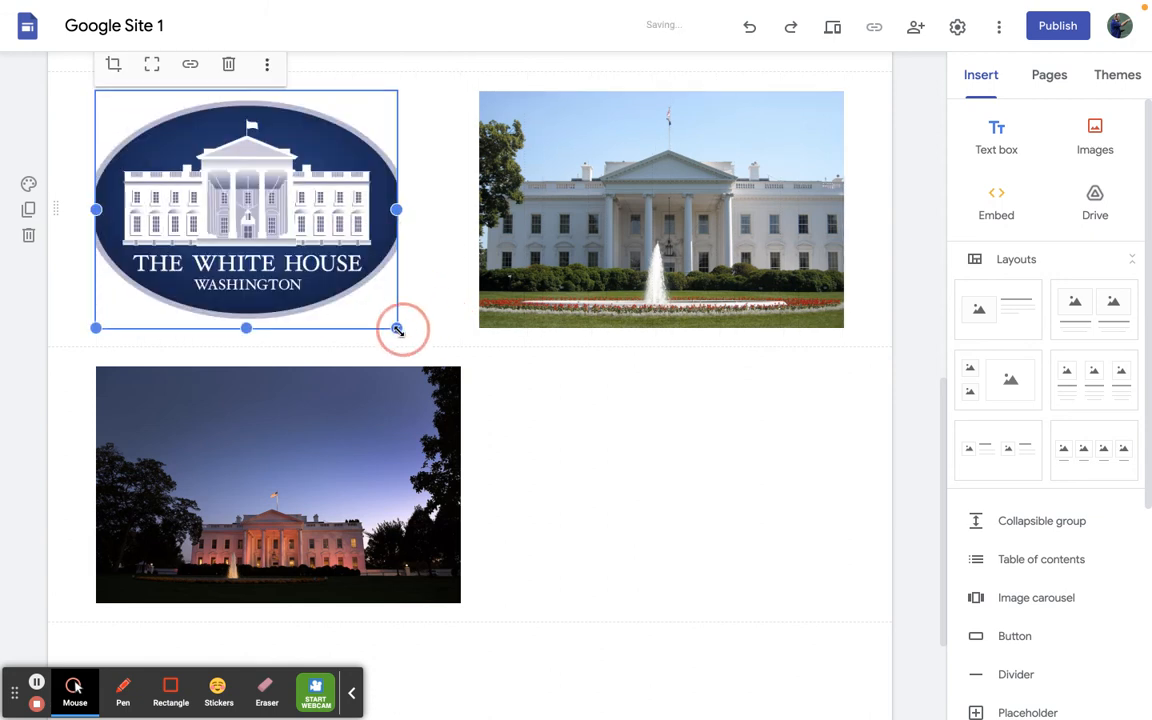
left_click_drag(397, 328, 303, 236)
- Shrink the daytime White House photo and arrange it and the night photo in one row beside the seal
left_click(795, 308)
left_click_drag(846, 326, 717, 232)
left_click_drag(600, 160, 470, 158)
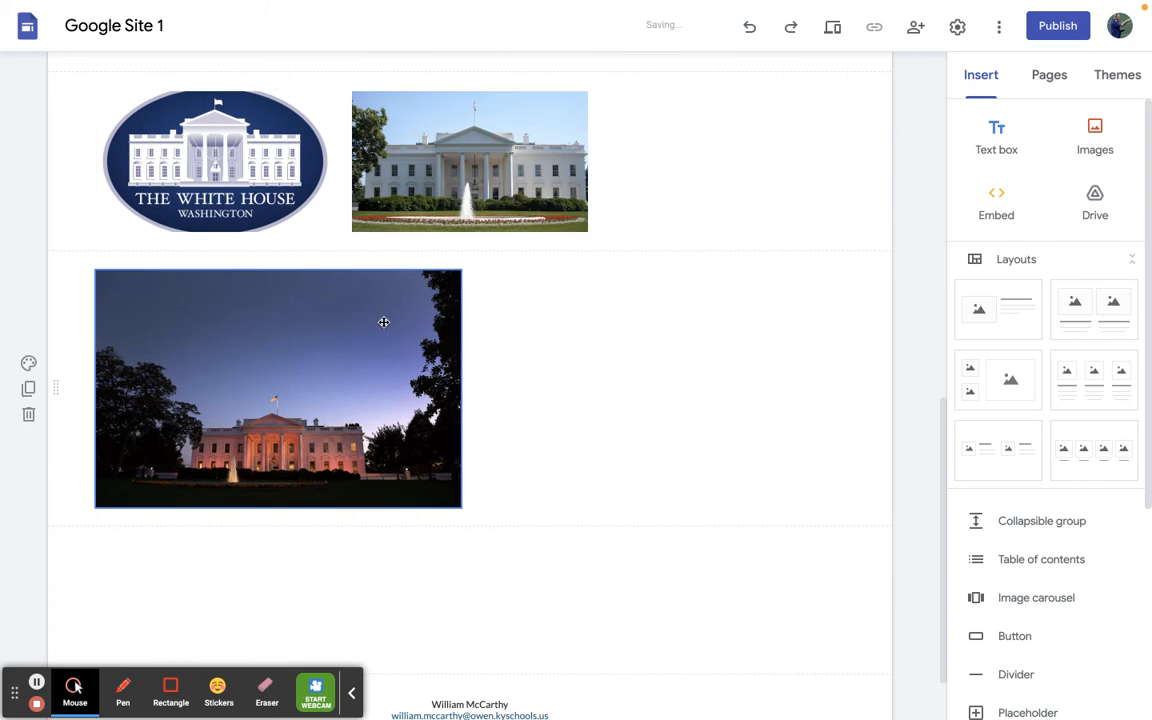
left_click_drag(355, 351, 678, 157)
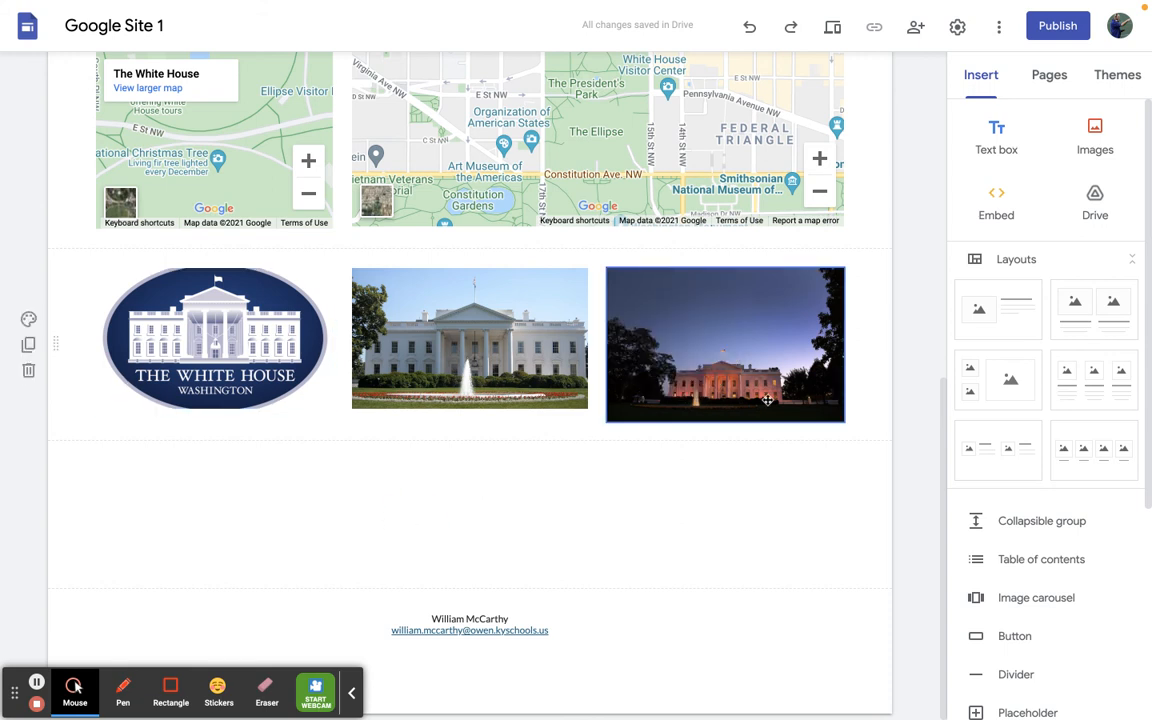
left_click(28, 346)
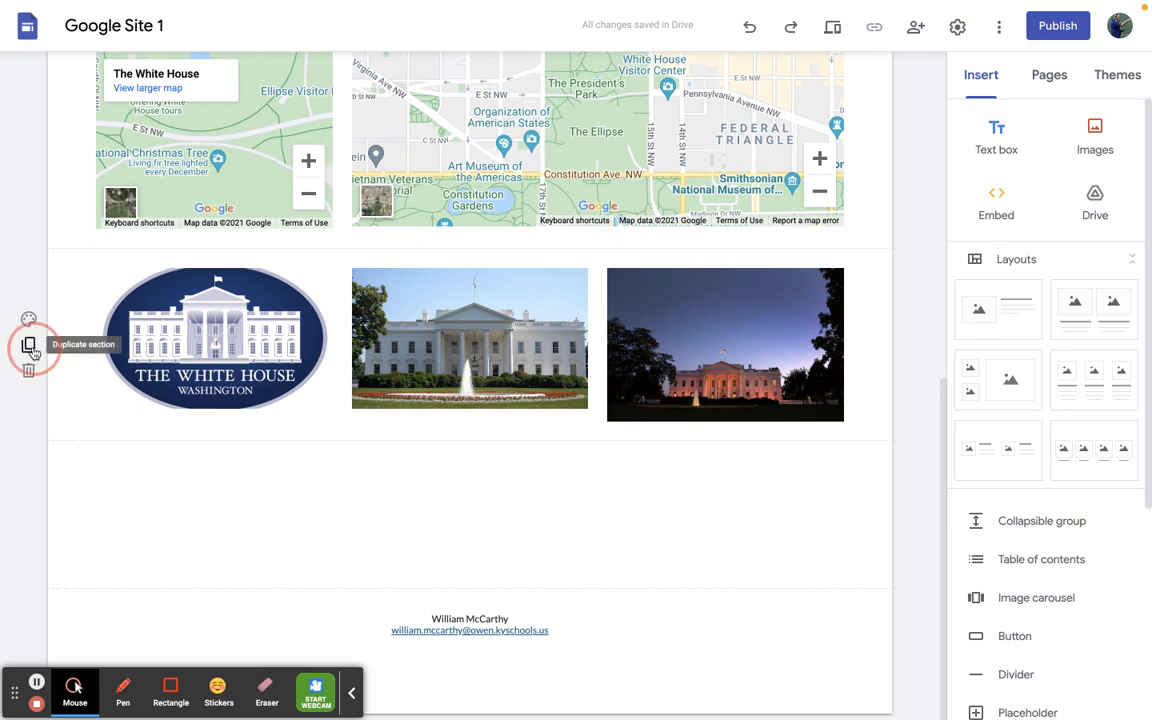
left_click(29, 372)
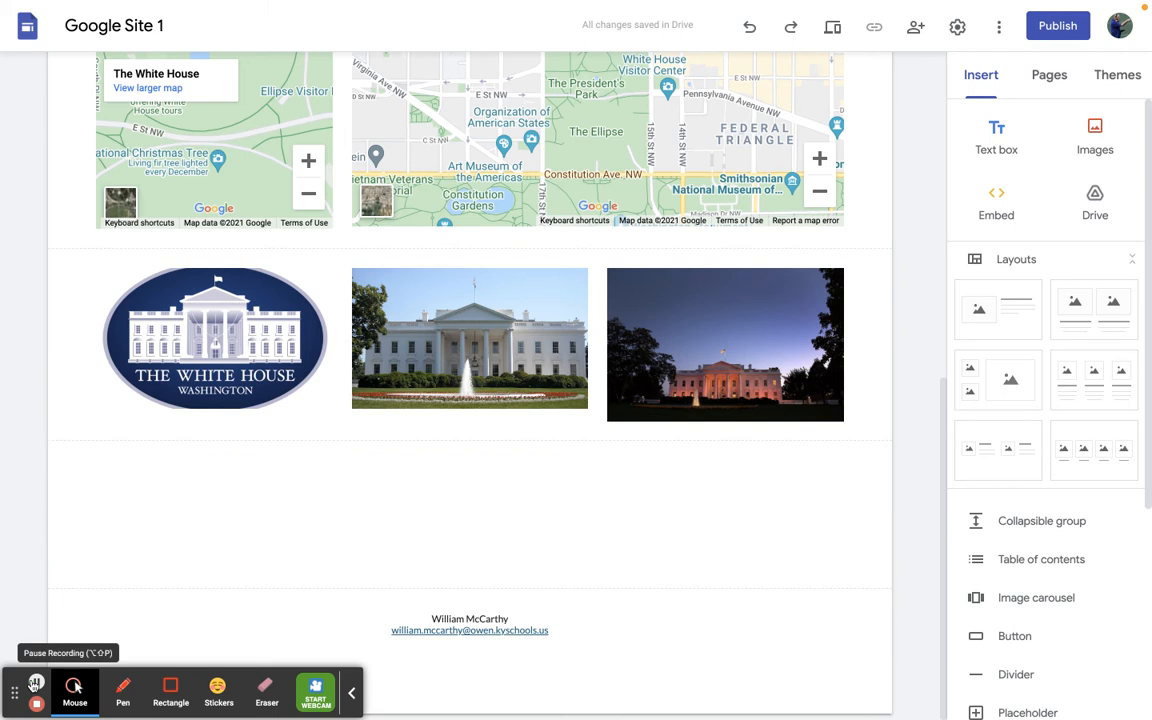
left_click(226, 495)
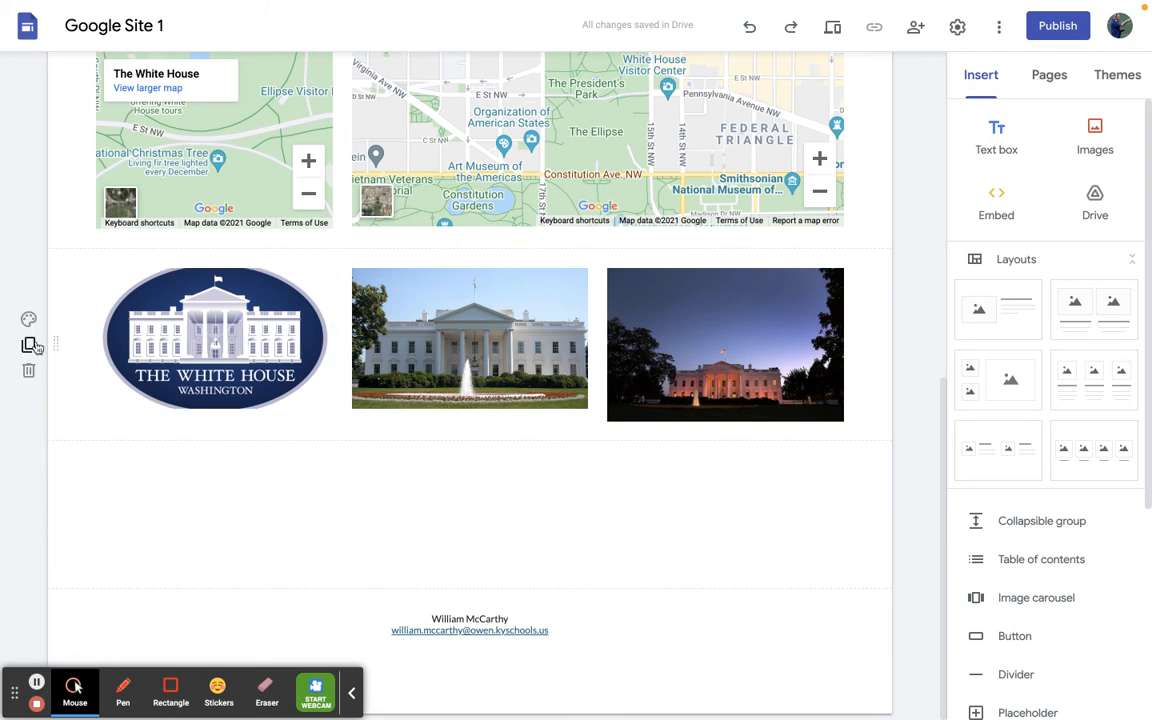
left_click(30, 320)
mouse_move(113, 449)
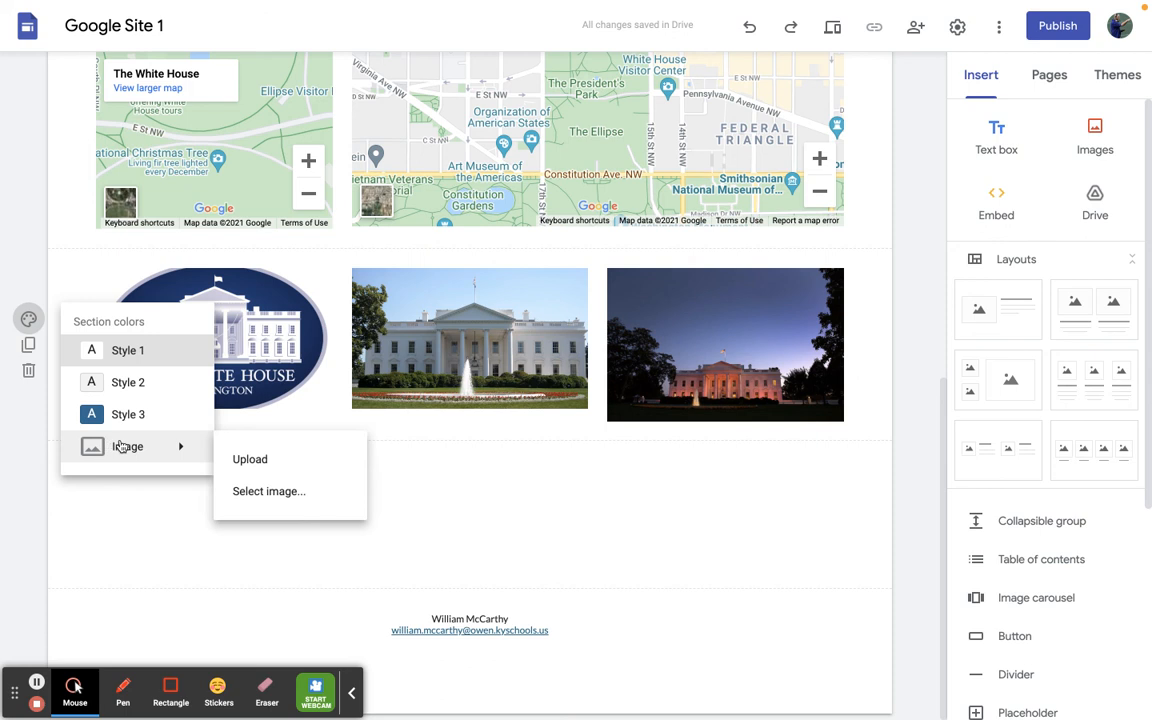
- Run a Google image search for "washington dc" to find more pictures to insert on the page
left_click(1097, 138)
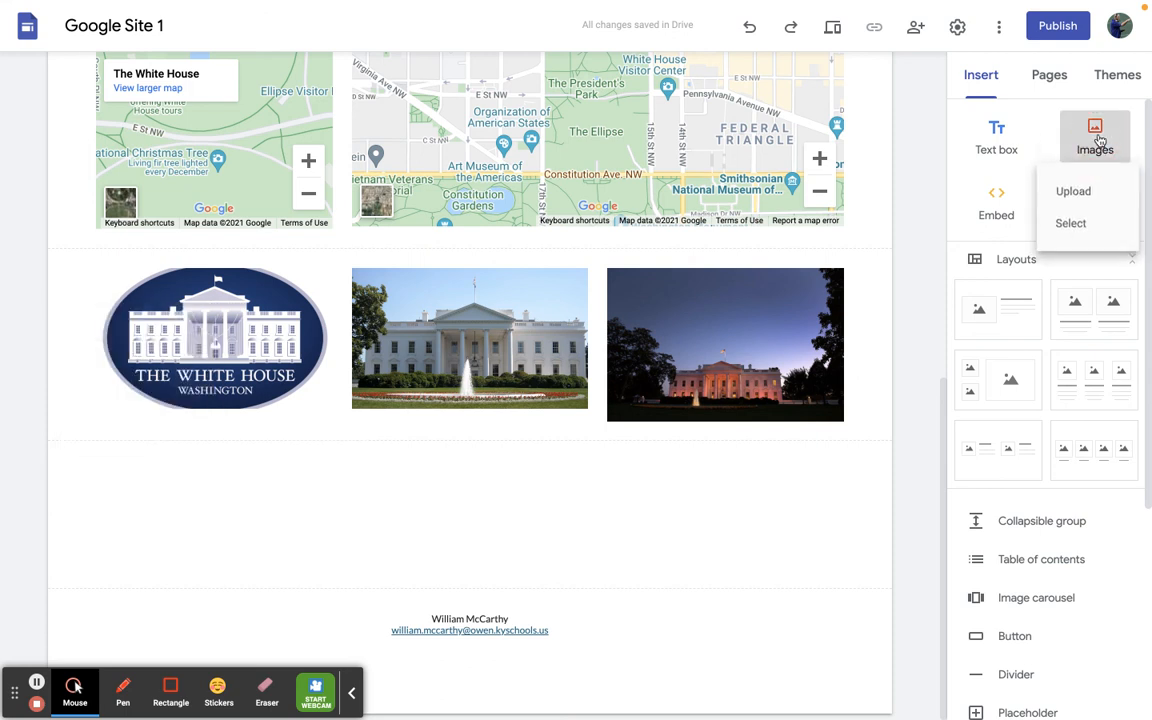
left_click(1069, 222)
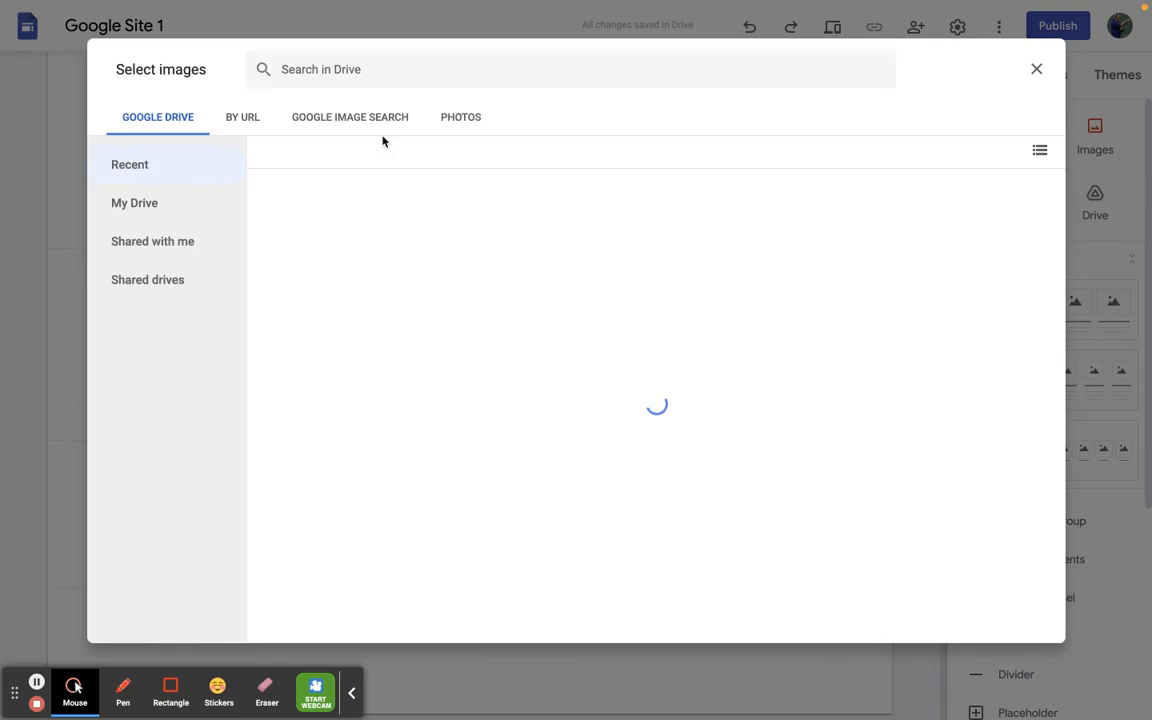
left_click(377, 119)
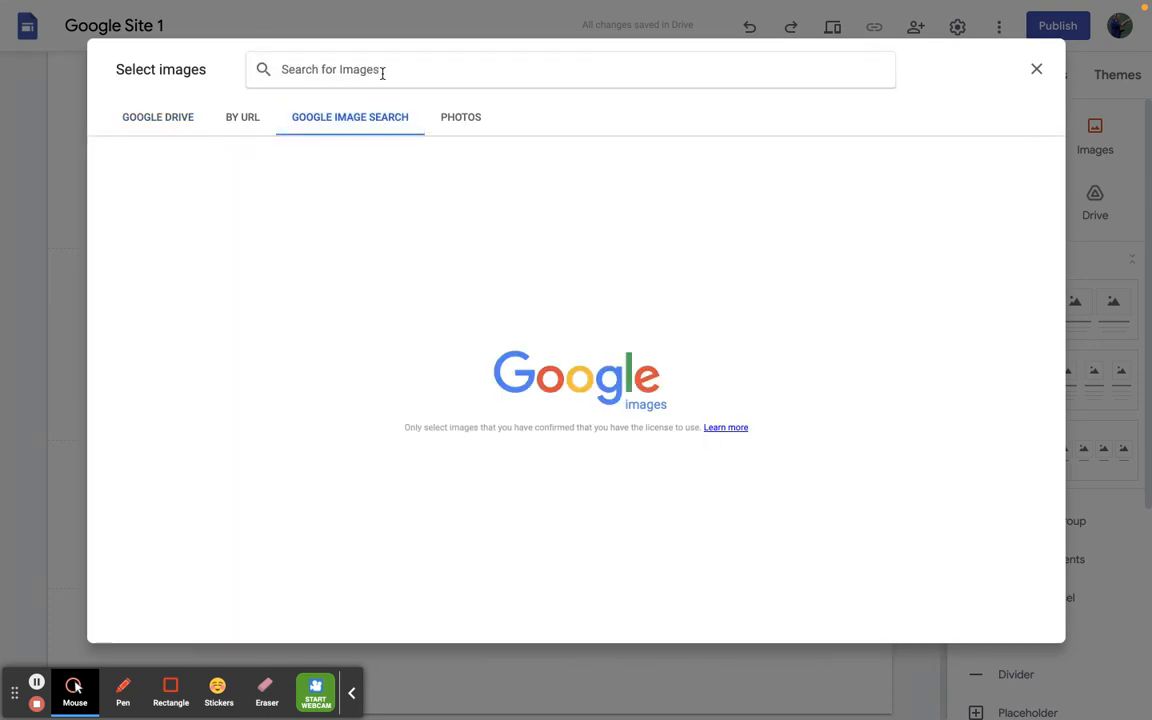
type("washington")
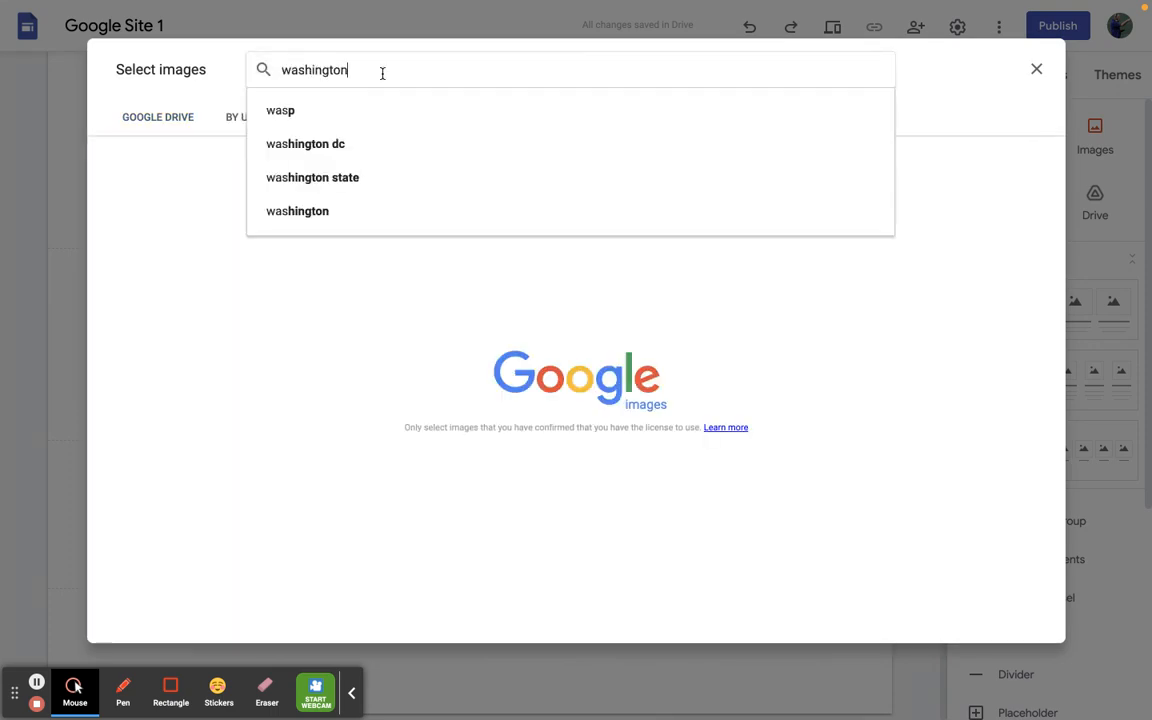
left_click(330, 112)
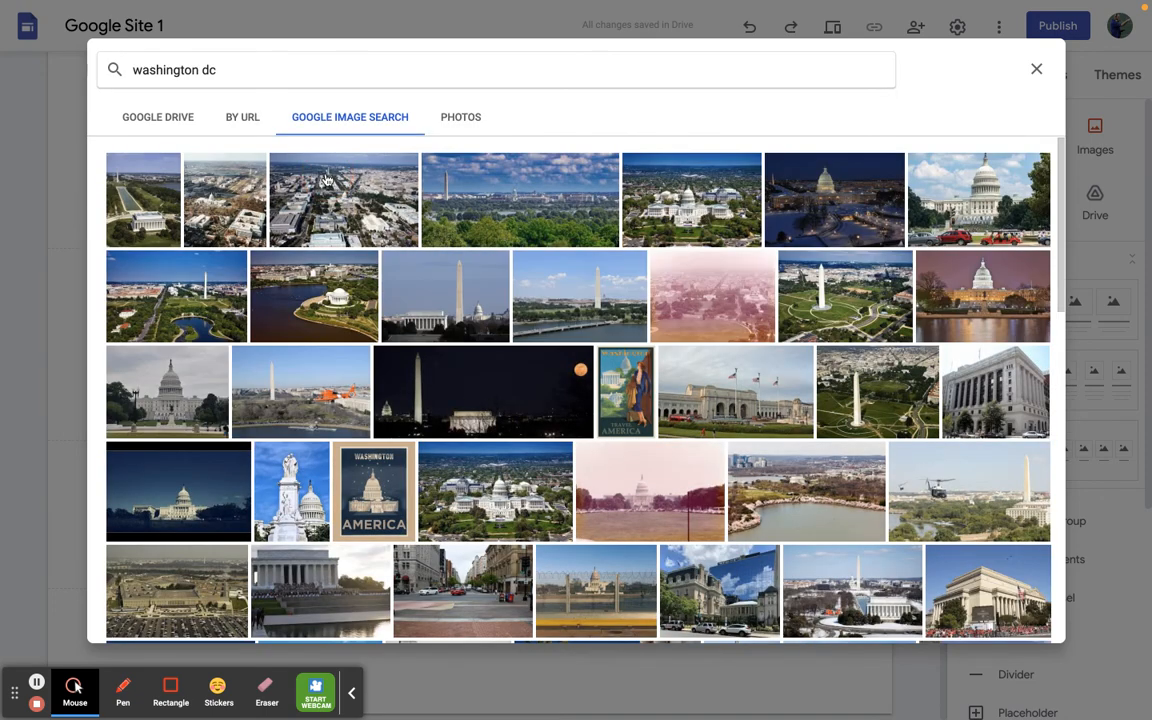
left_click(300, 180)
left_click(465, 201)
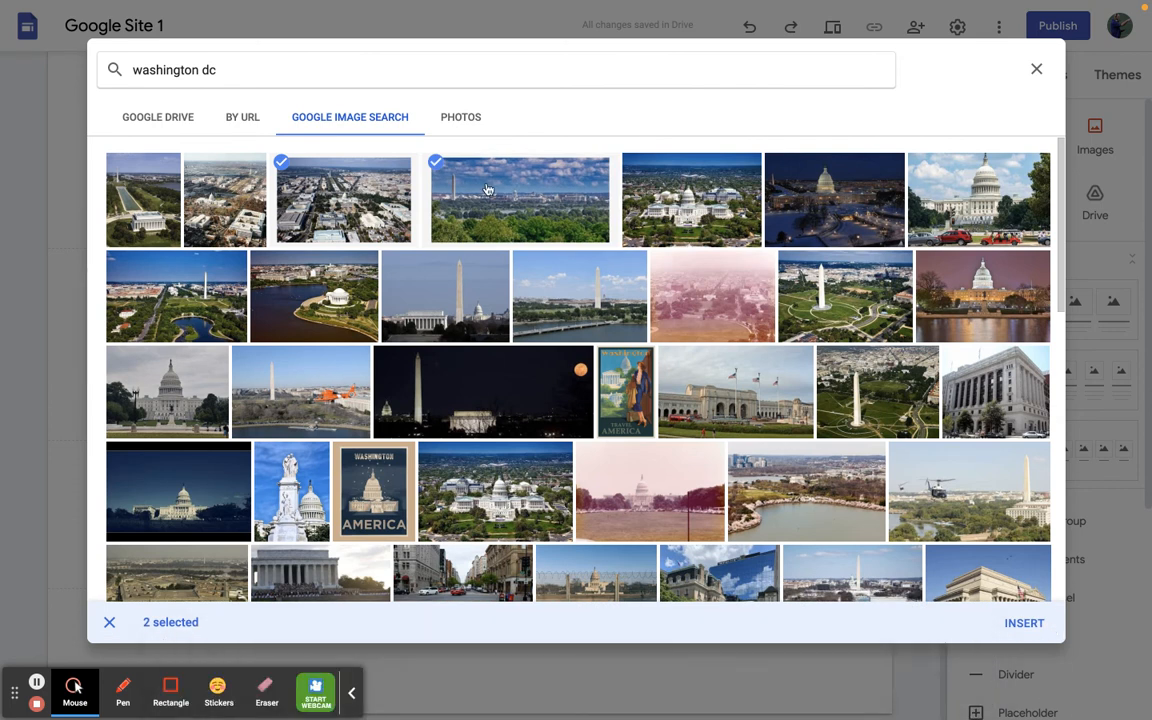
left_click(352, 188)
left_click(485, 187)
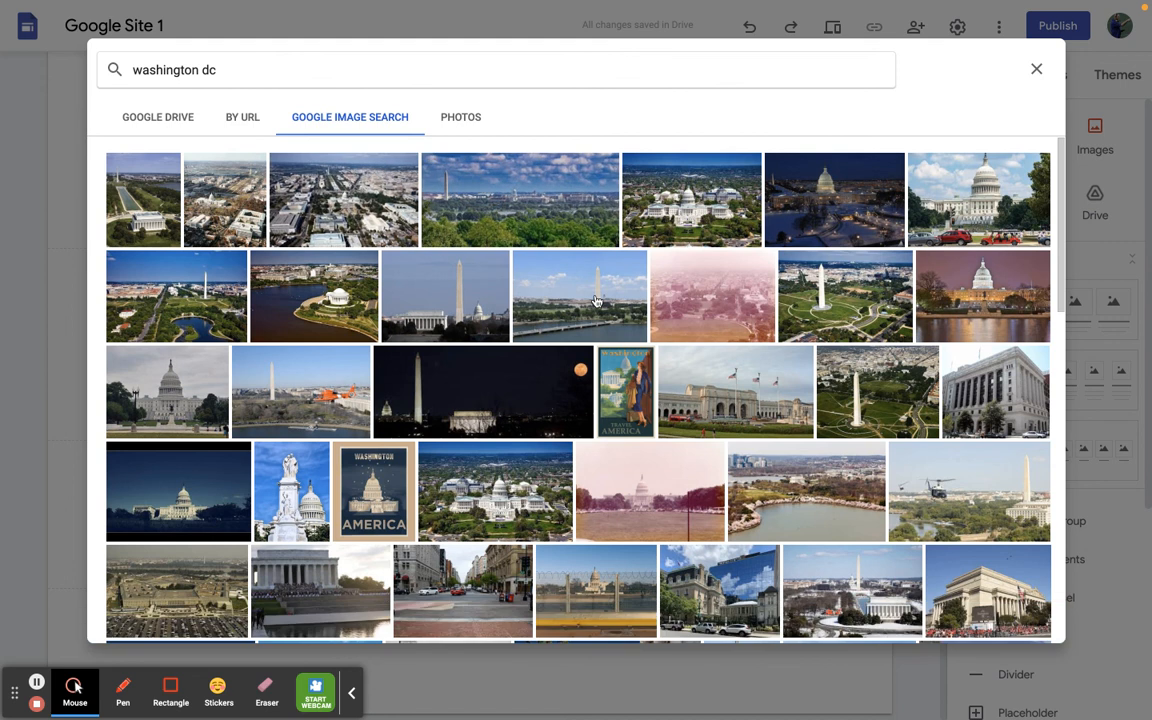
- Insert the Washington Monument river view and the aerial photo of the monument on its green lawn from the search results
left_click(596, 300)
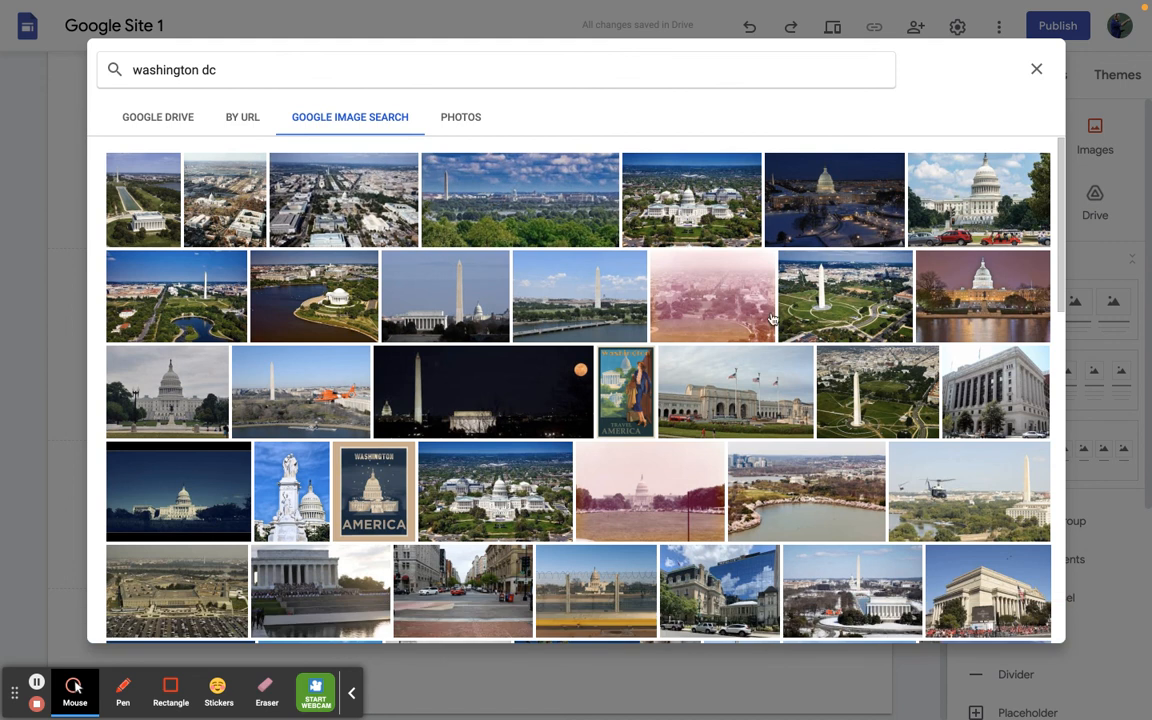
left_click(828, 313)
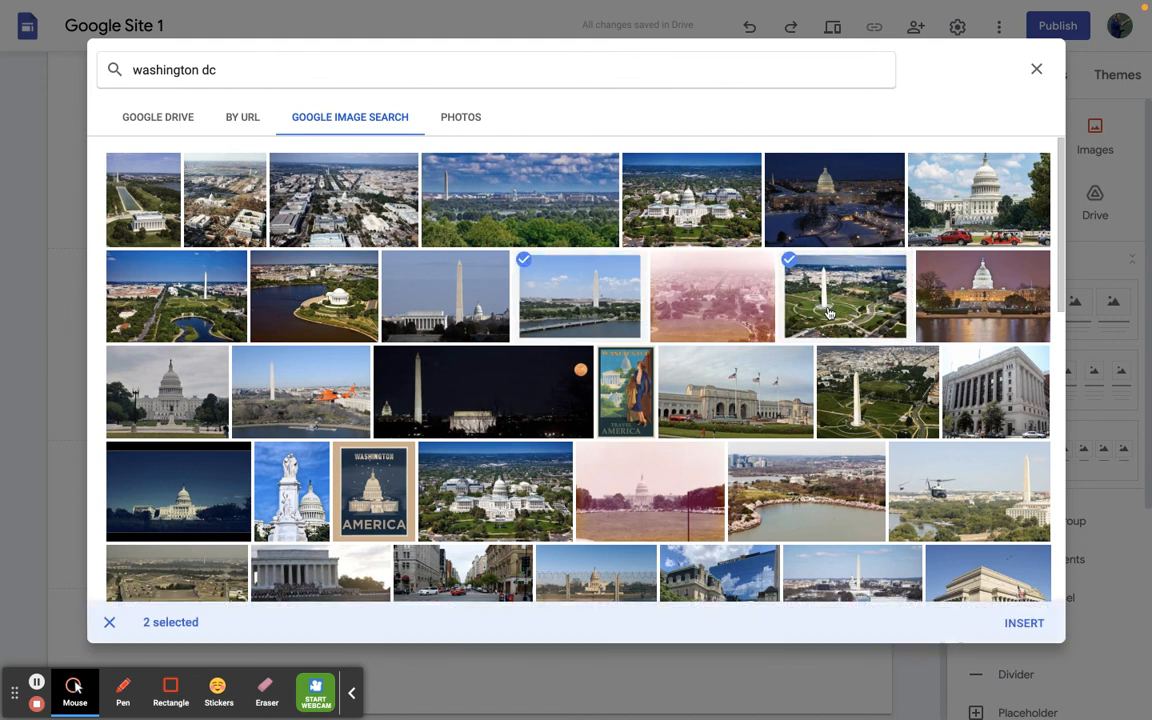
left_click(1023, 624)
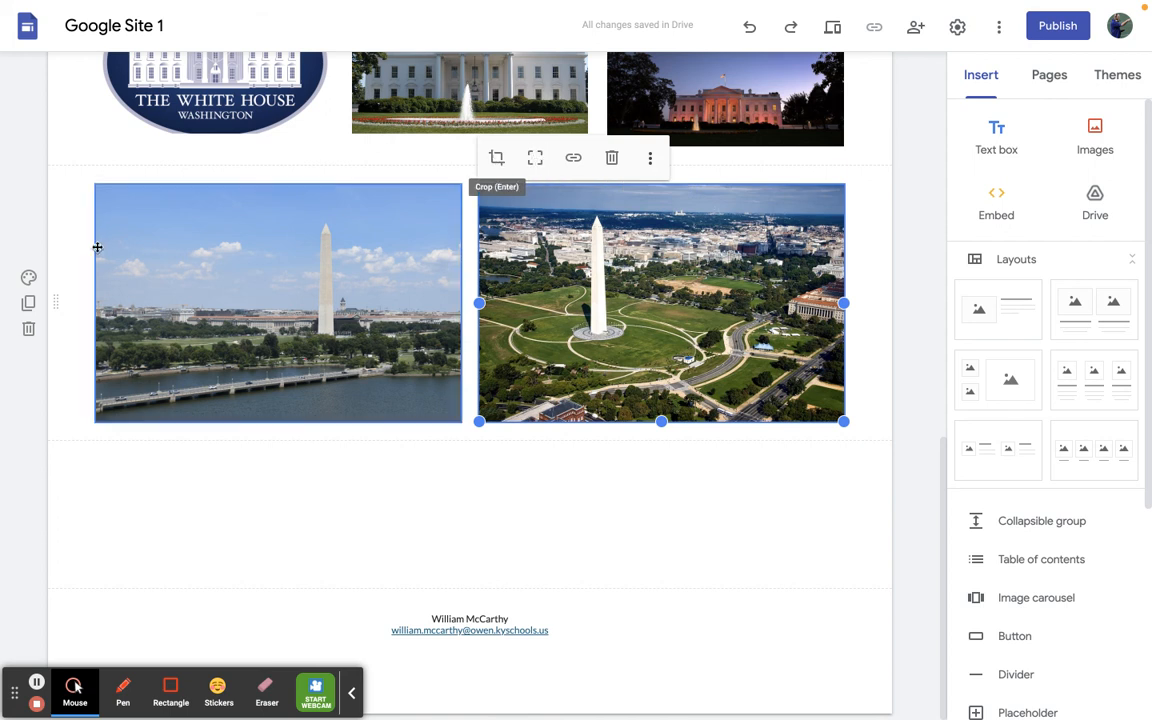
- Search Google for "washington dc" images to use as the background of the section with the two Washington Monument photos
left_click(70, 212)
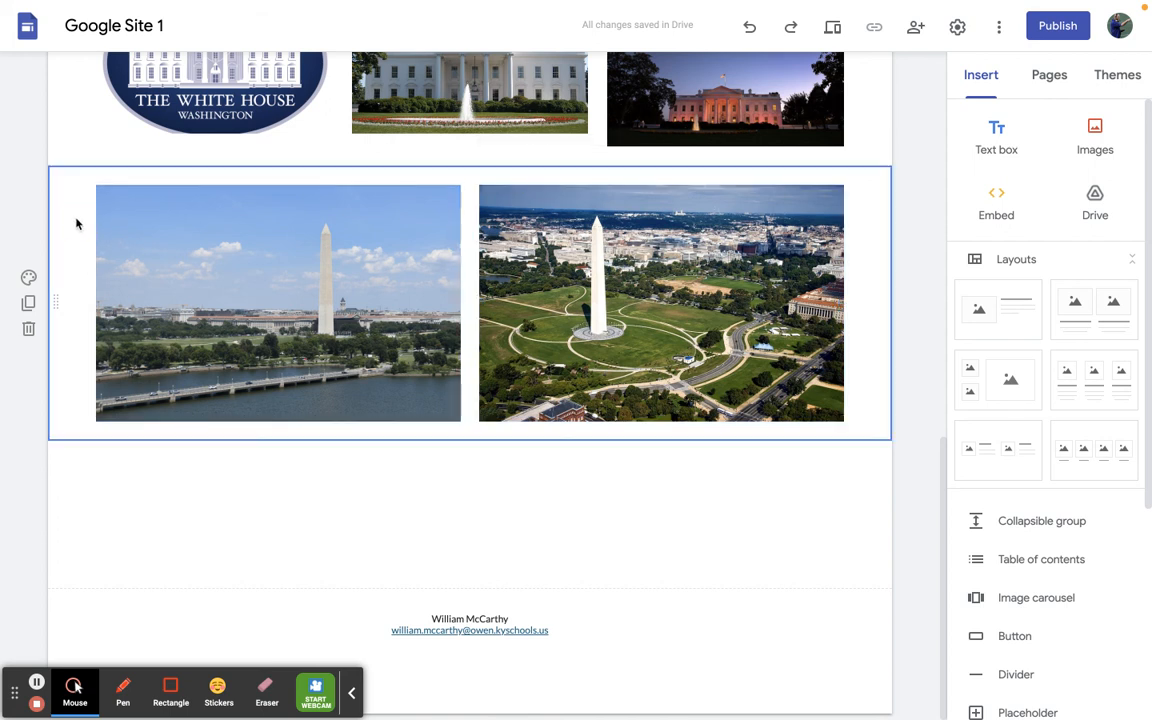
left_click(28, 277)
mouse_move(128, 416)
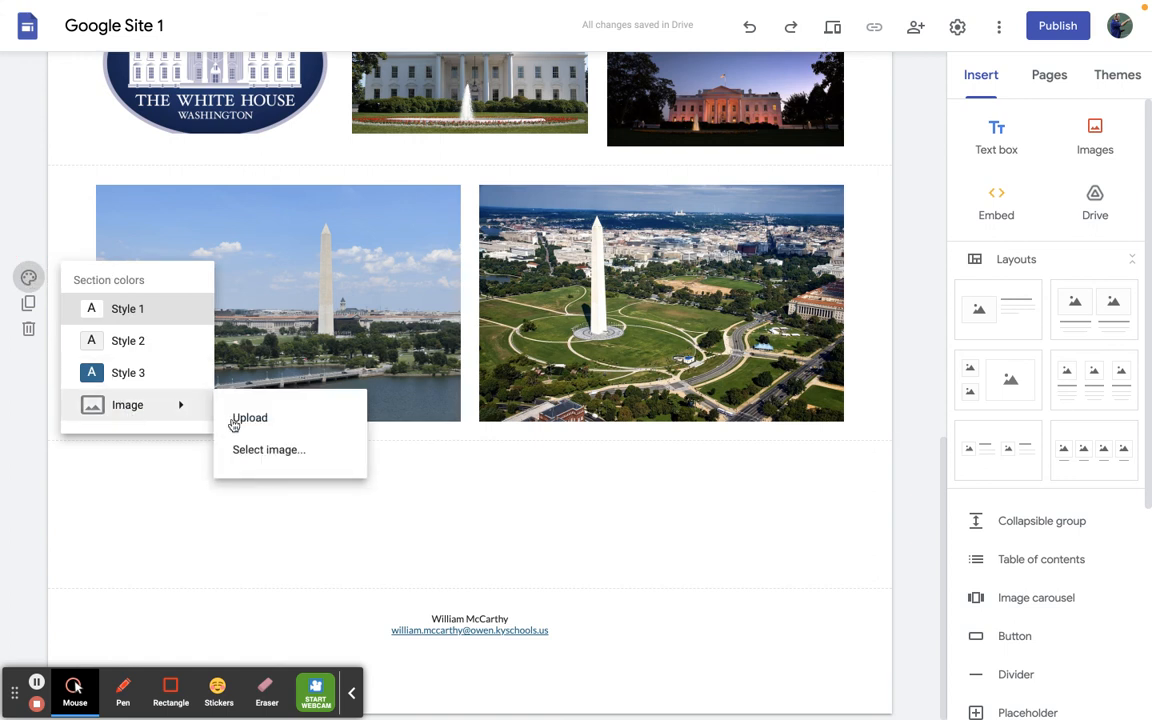
left_click(266, 454)
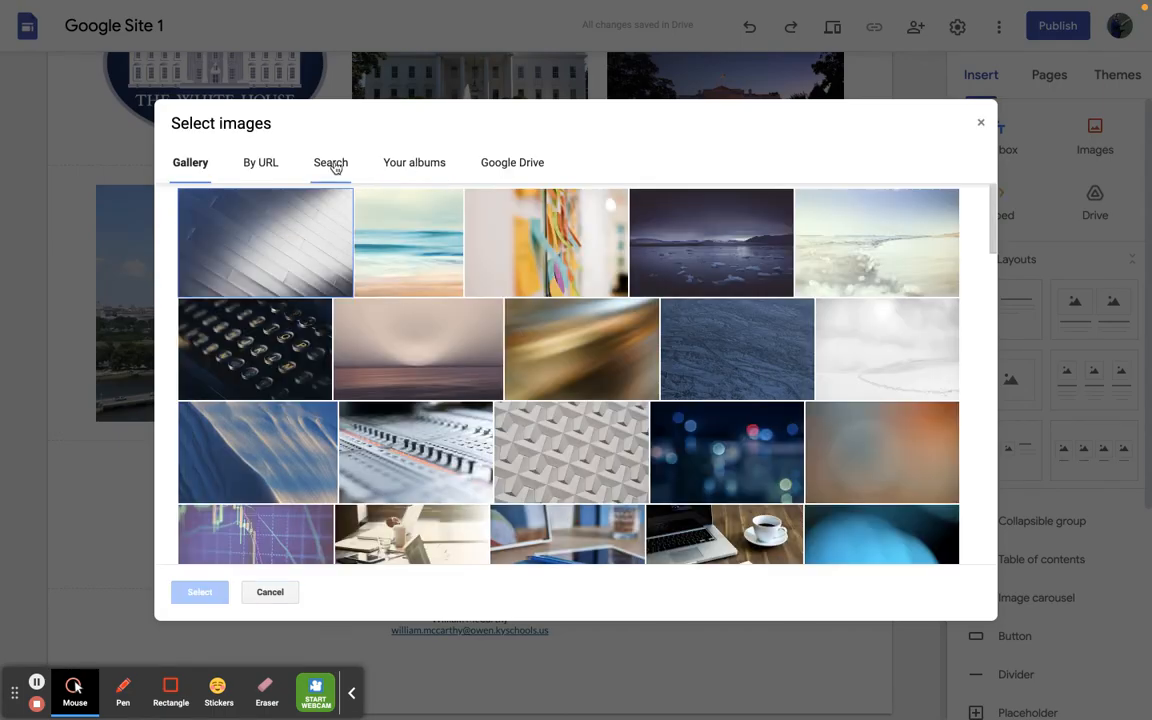
left_click(331, 164)
type("washington dc")
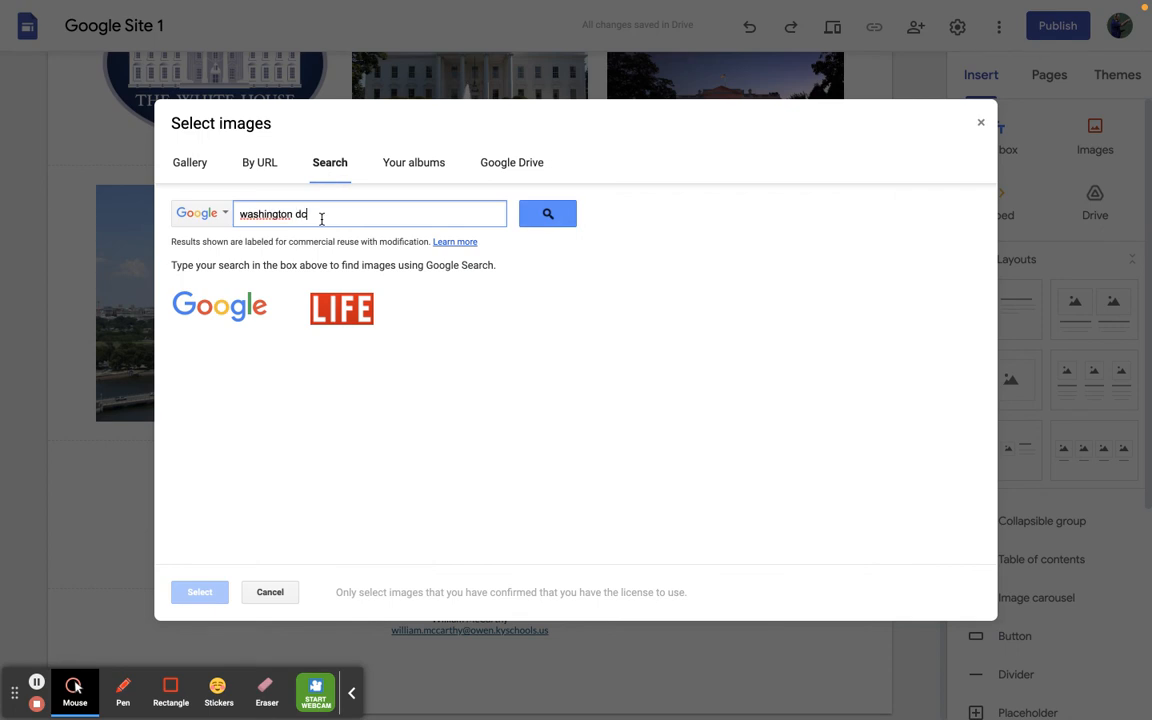
key("Return")
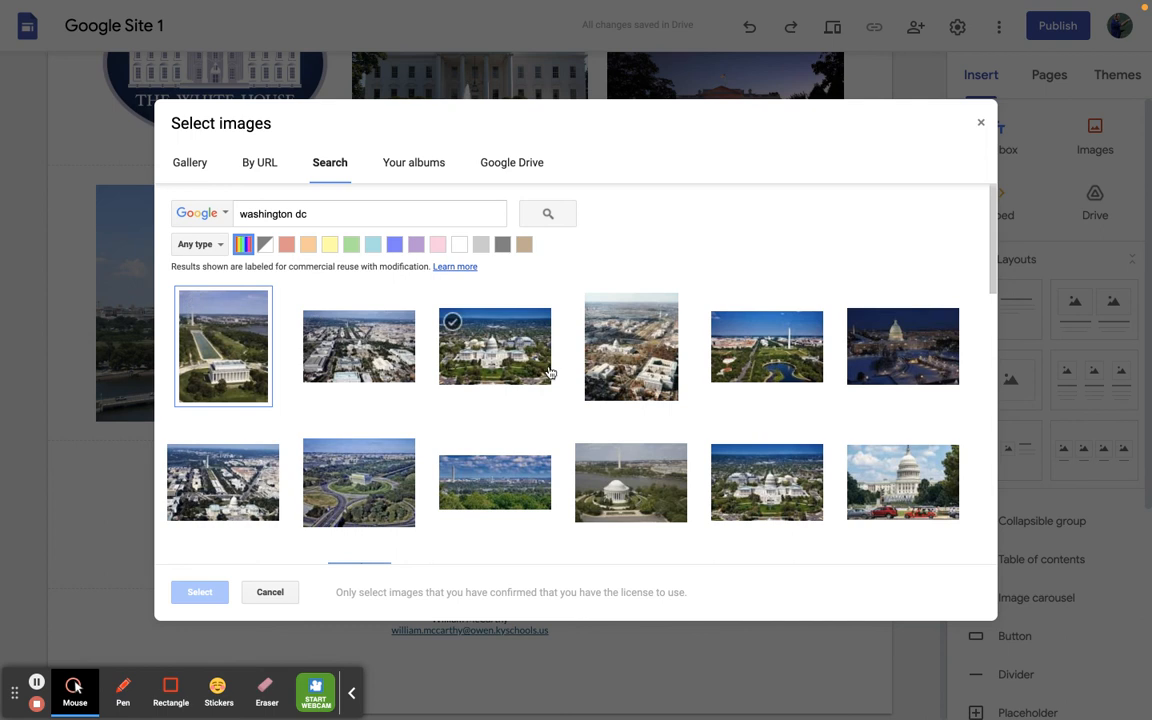
- Use the wide skyline view above green treetops as the section background, and shrink both Washington Monument photos, shifting the river view inward
left_click(481, 481)
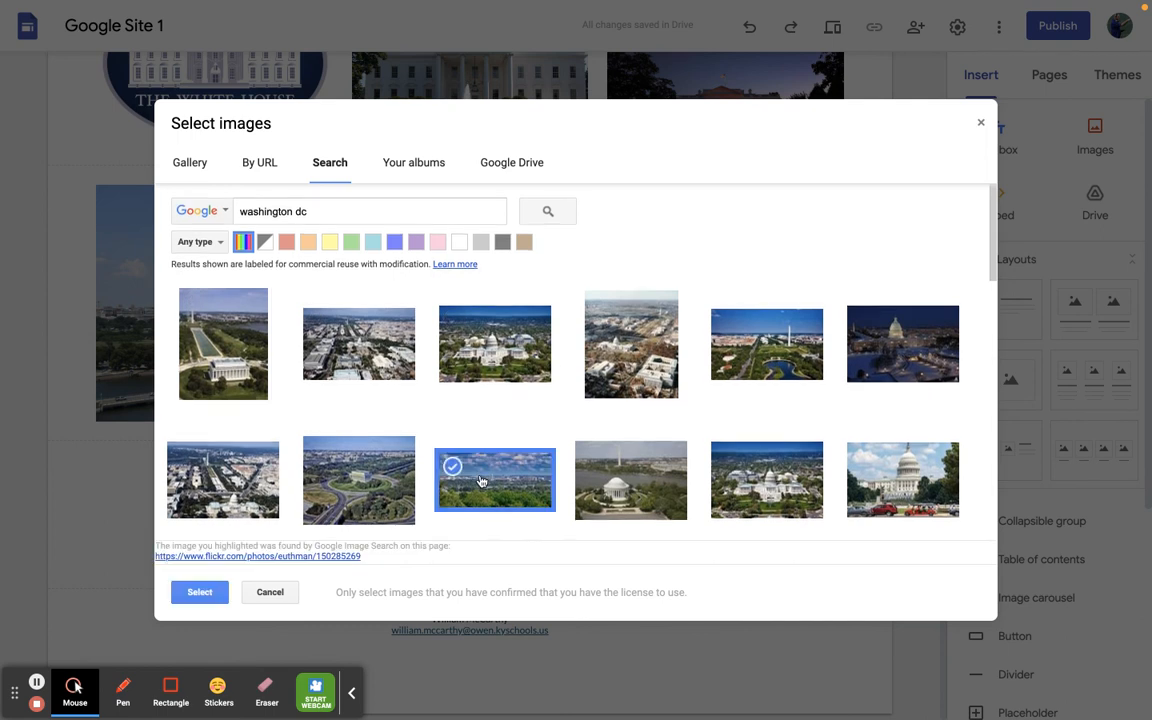
left_click(201, 593)
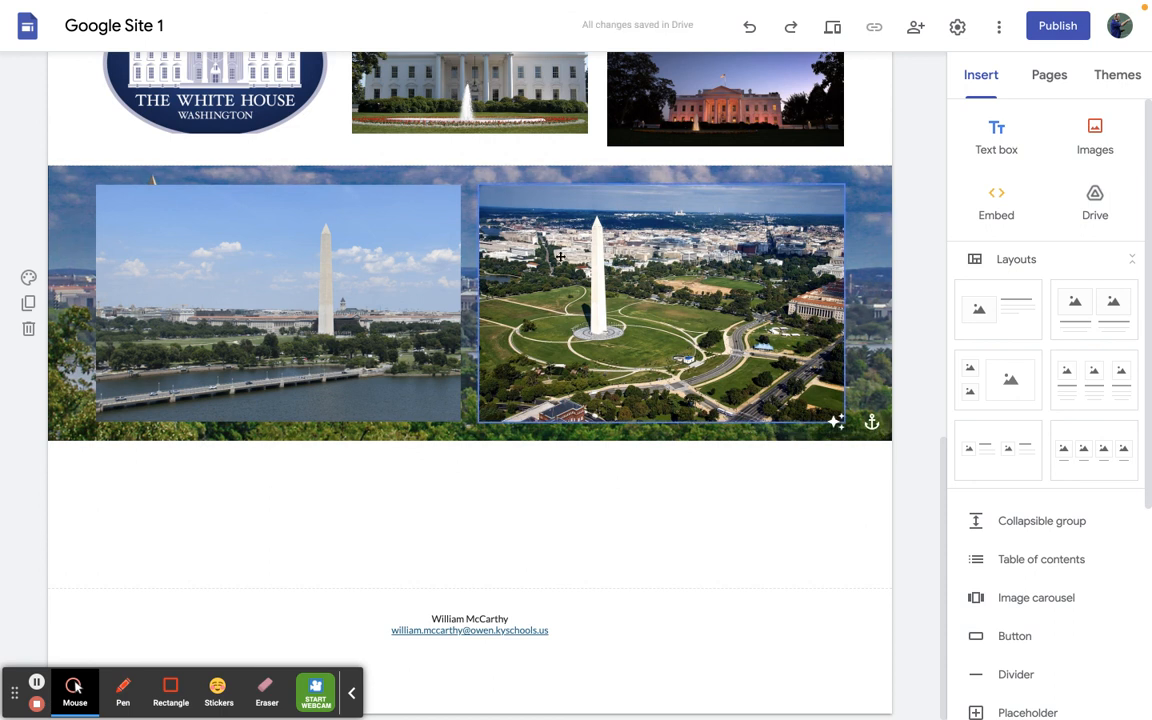
left_click(561, 305)
left_click_drag(481, 419, 563, 367)
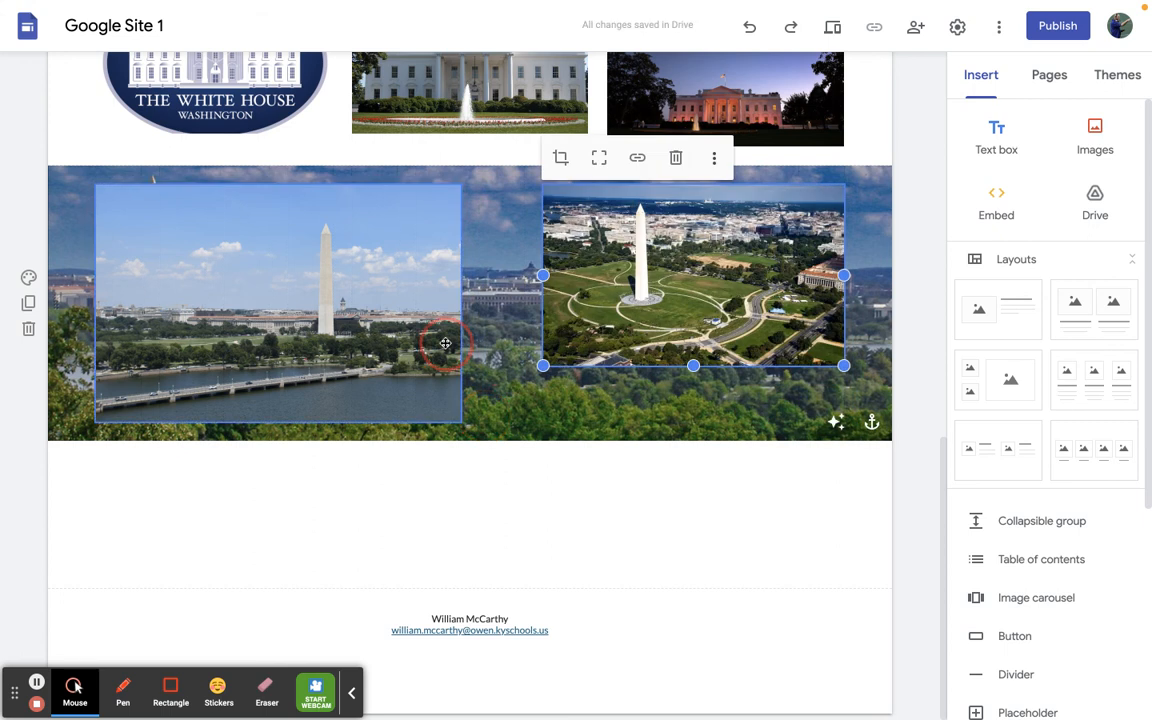
left_click(452, 421)
left_click_drag(460, 421, 362, 372)
left_click_drag(247, 311, 281, 317)
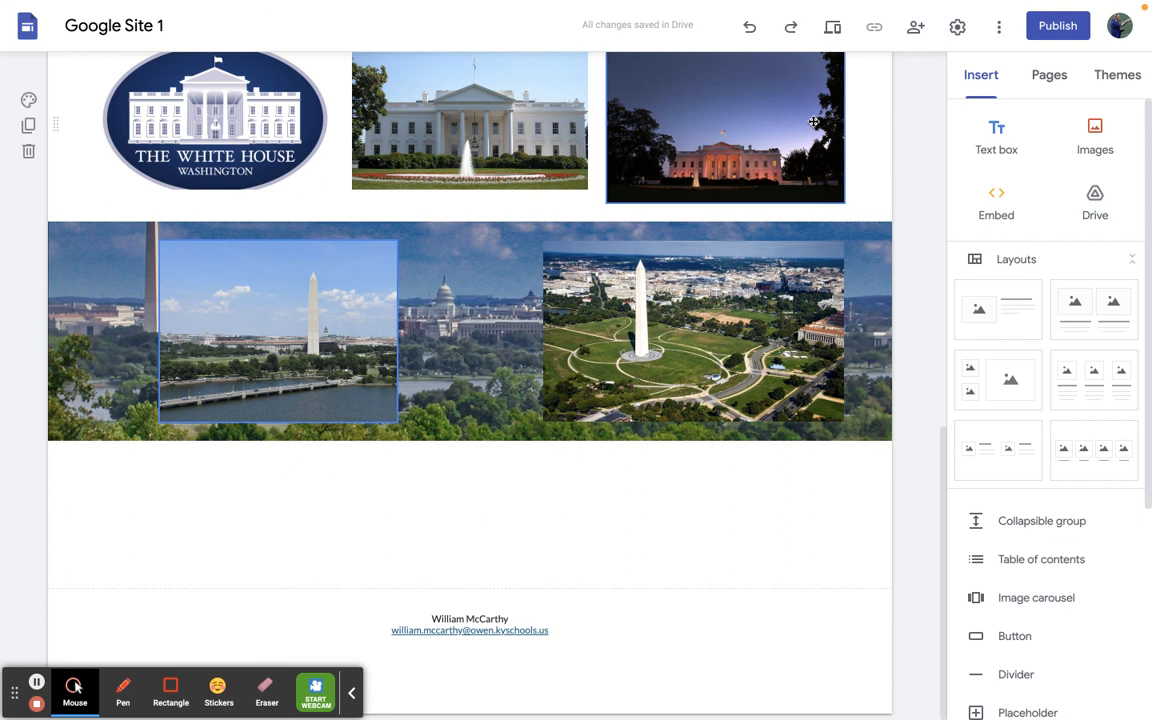
- Preview the site on a large screen, review the page from header to footer, and exit the preview
left_click(832, 27)
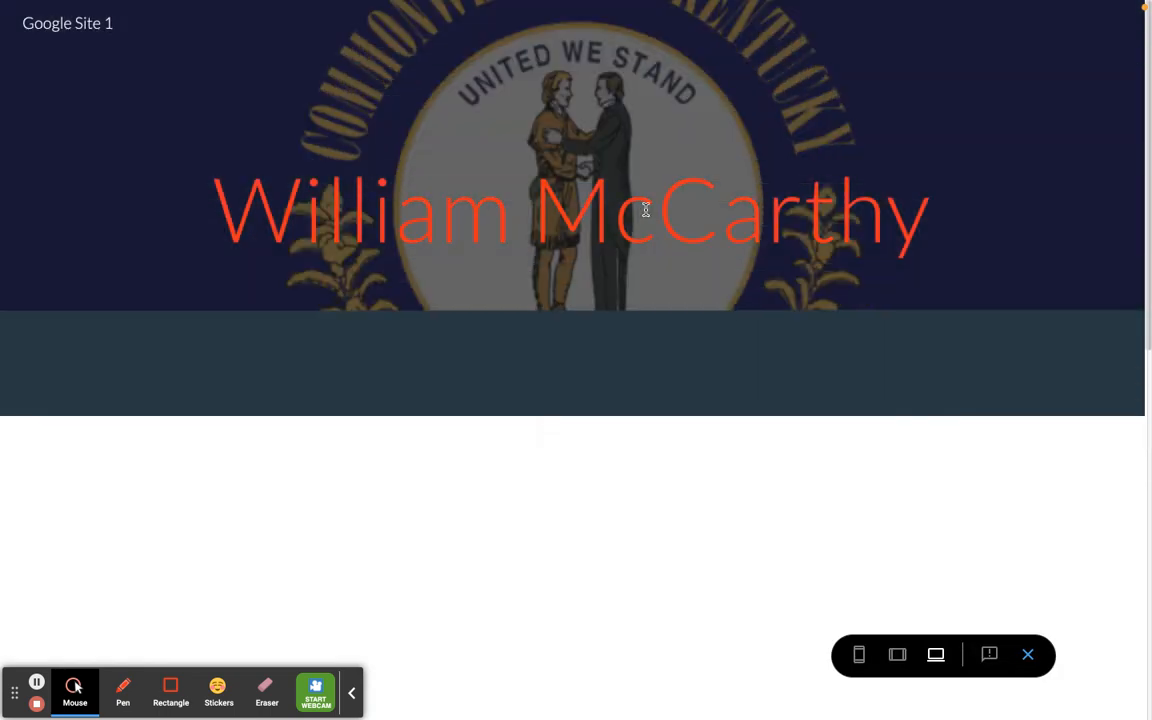
scroll(645, 210, "down", 4)
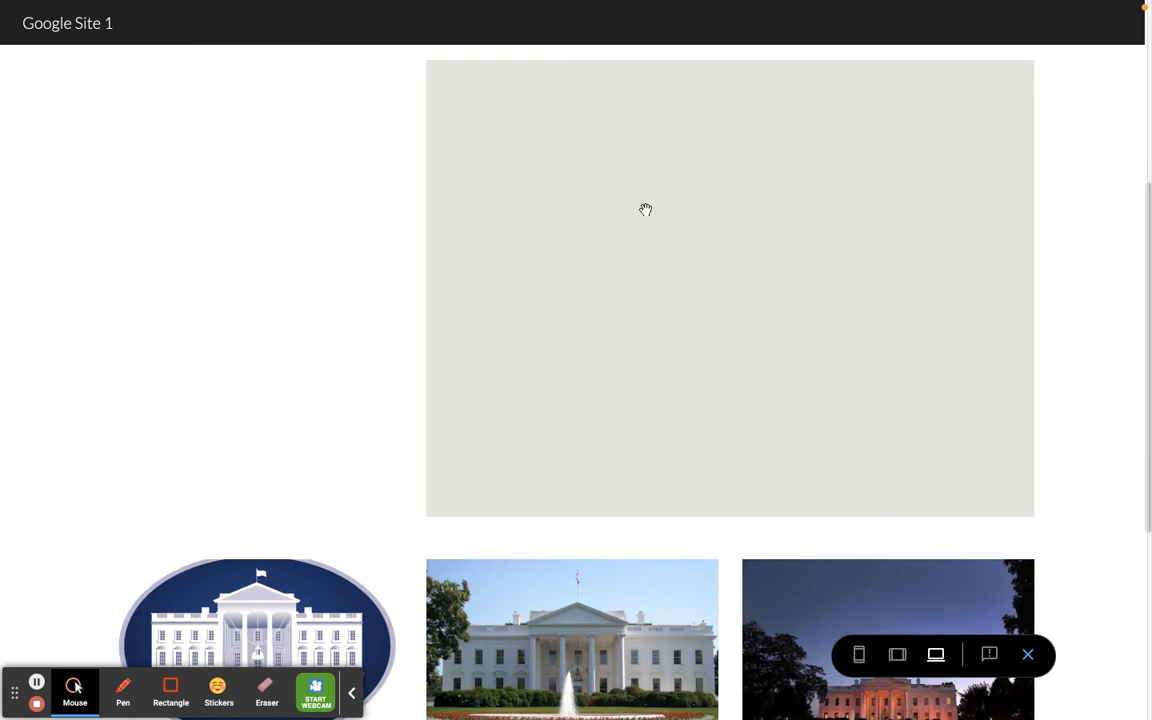
scroll(645, 210, "up", 1)
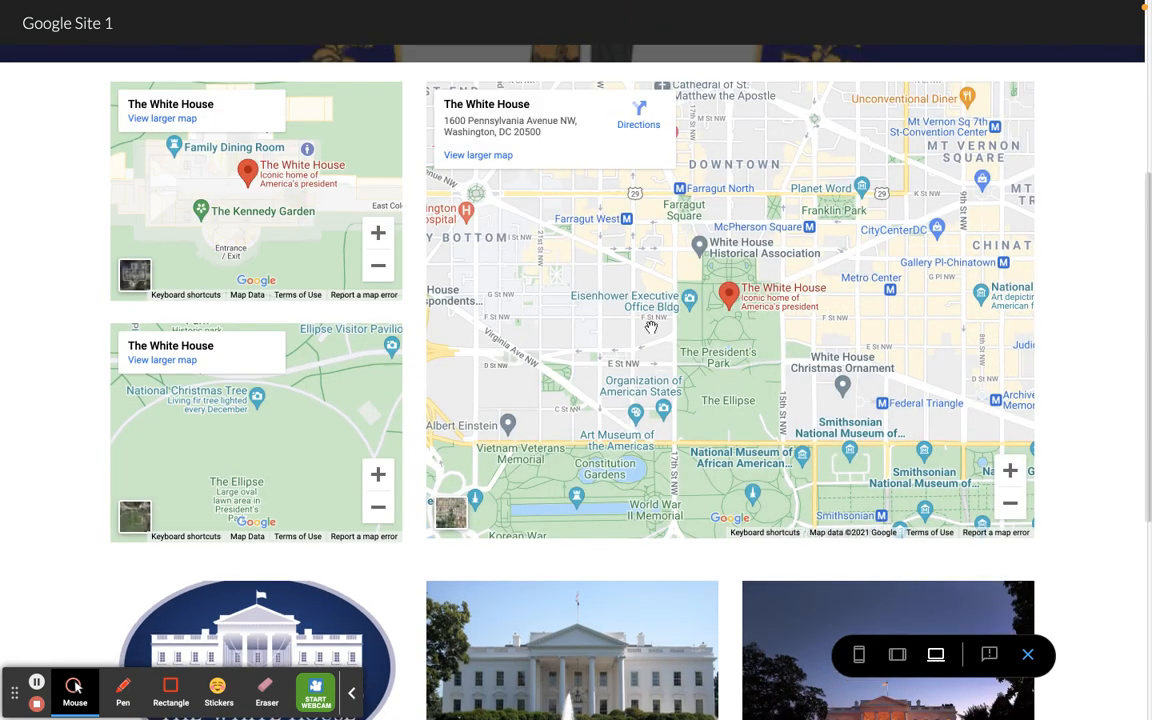
scroll(1103, 391, "down", 3)
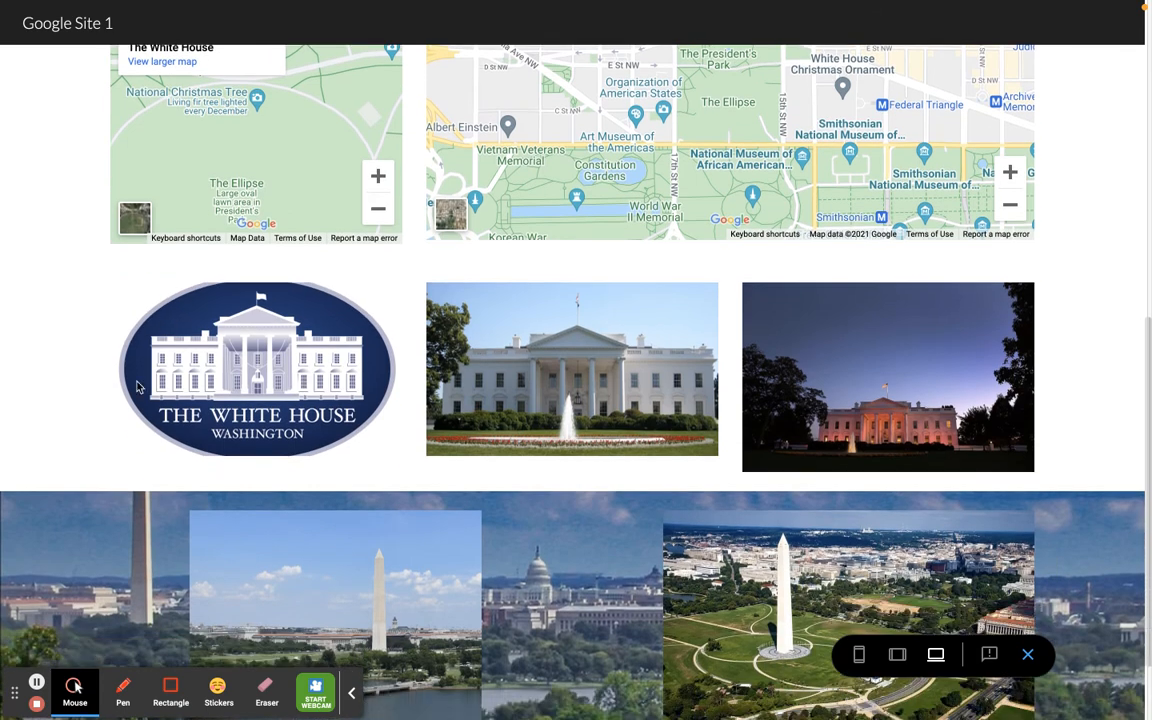
scroll(165, 325, "down", 1)
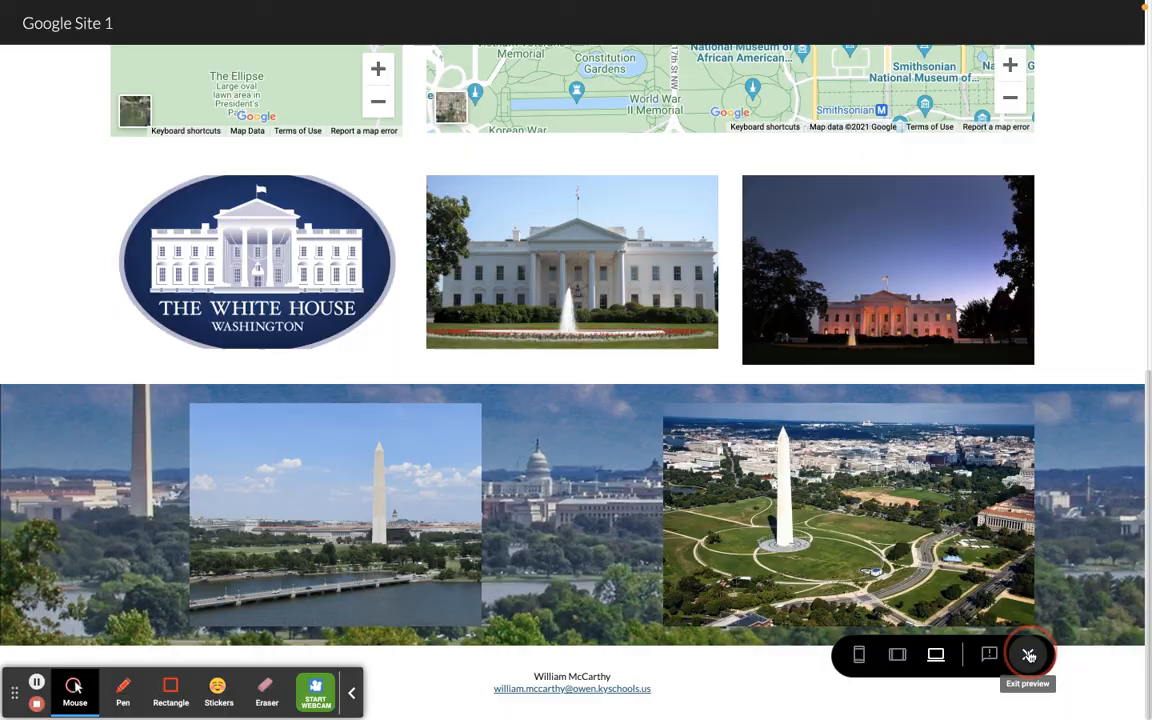
left_click(1029, 655)
scroll(447, 425, "down", 7)
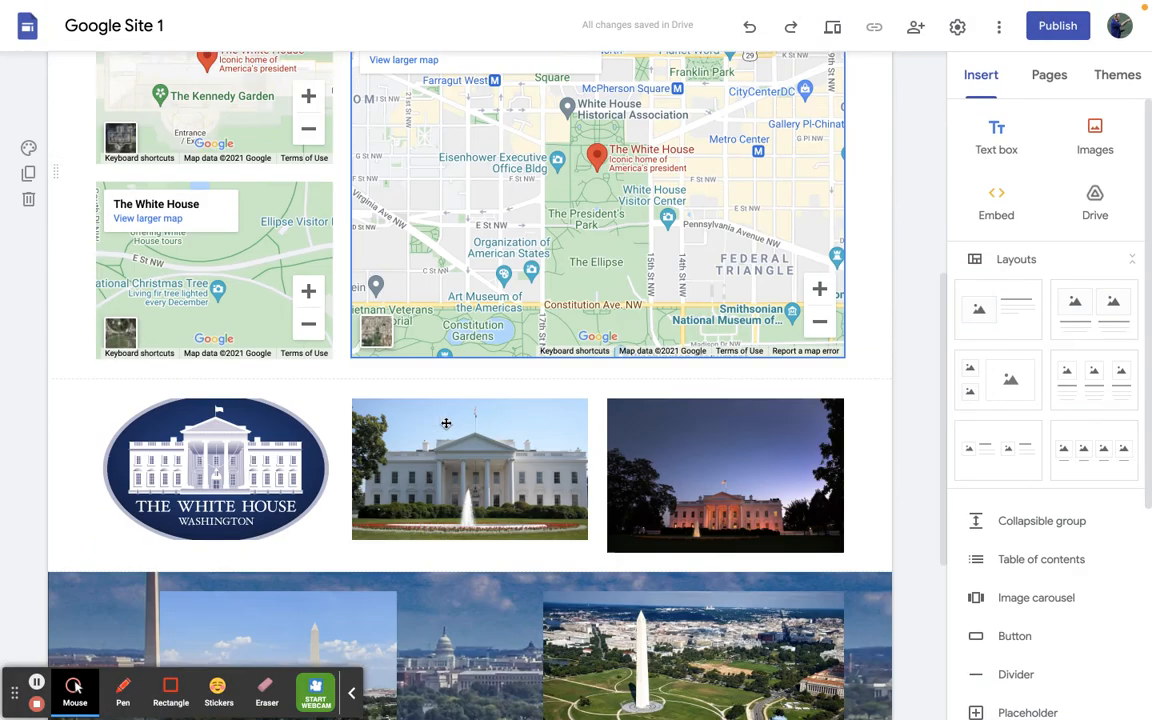
left_click(448, 261)
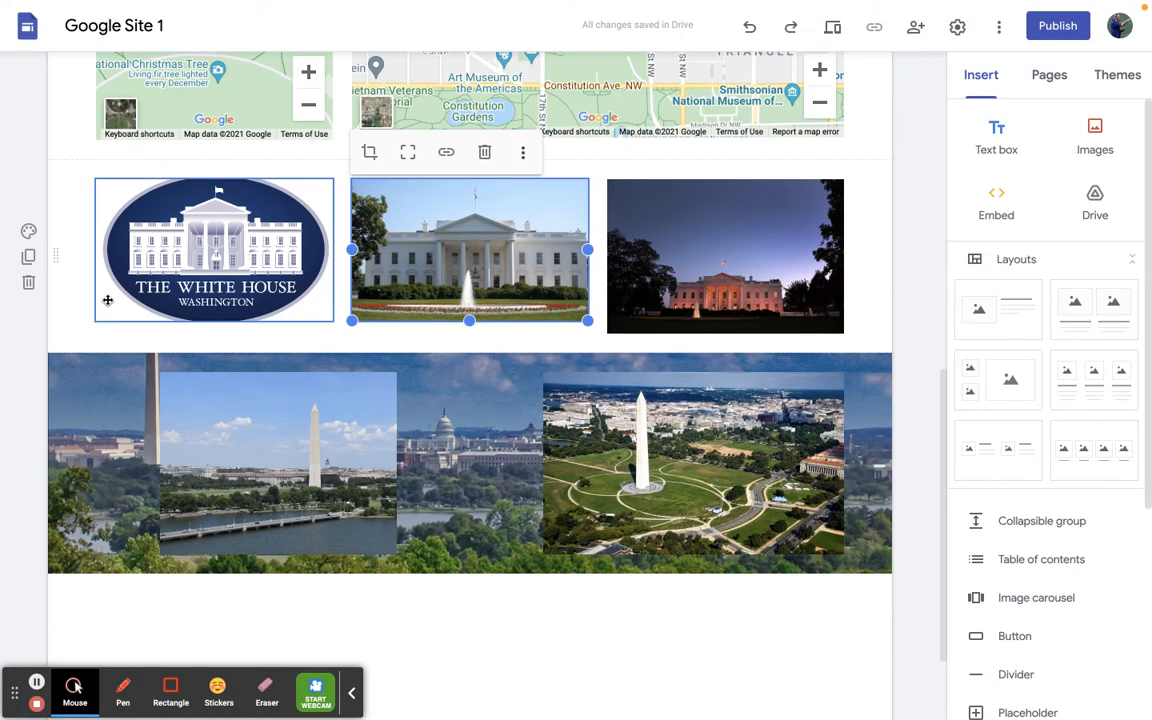
left_click(447, 154)
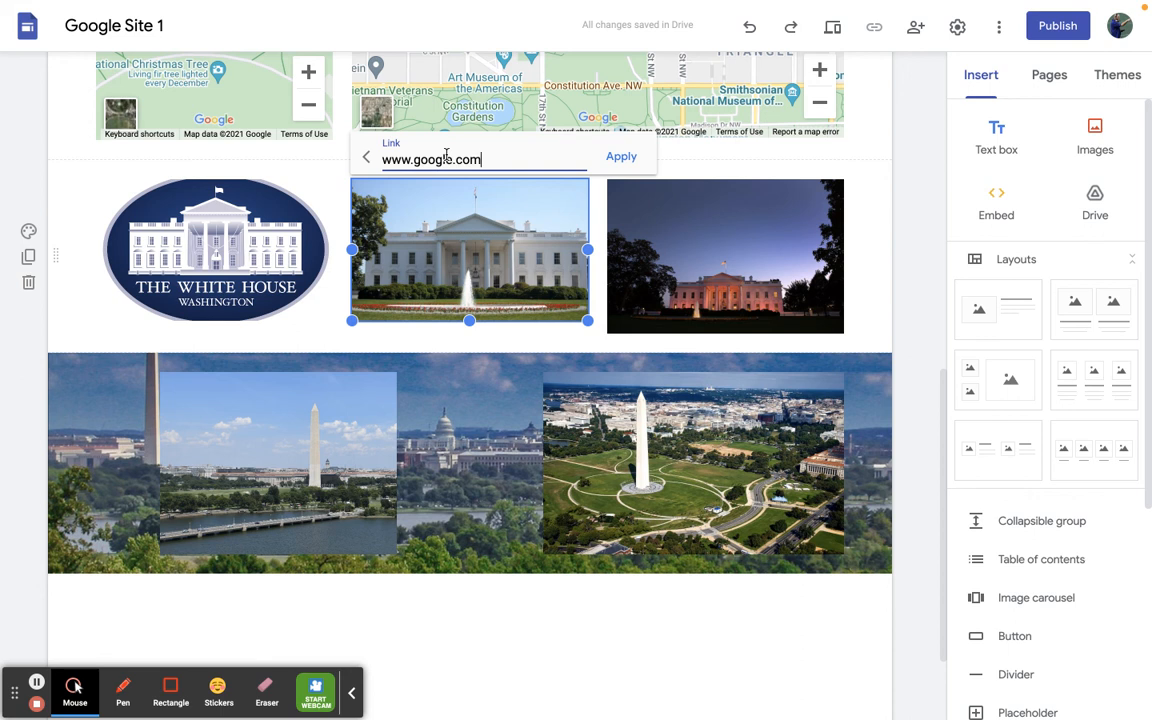
left_click(615, 160)
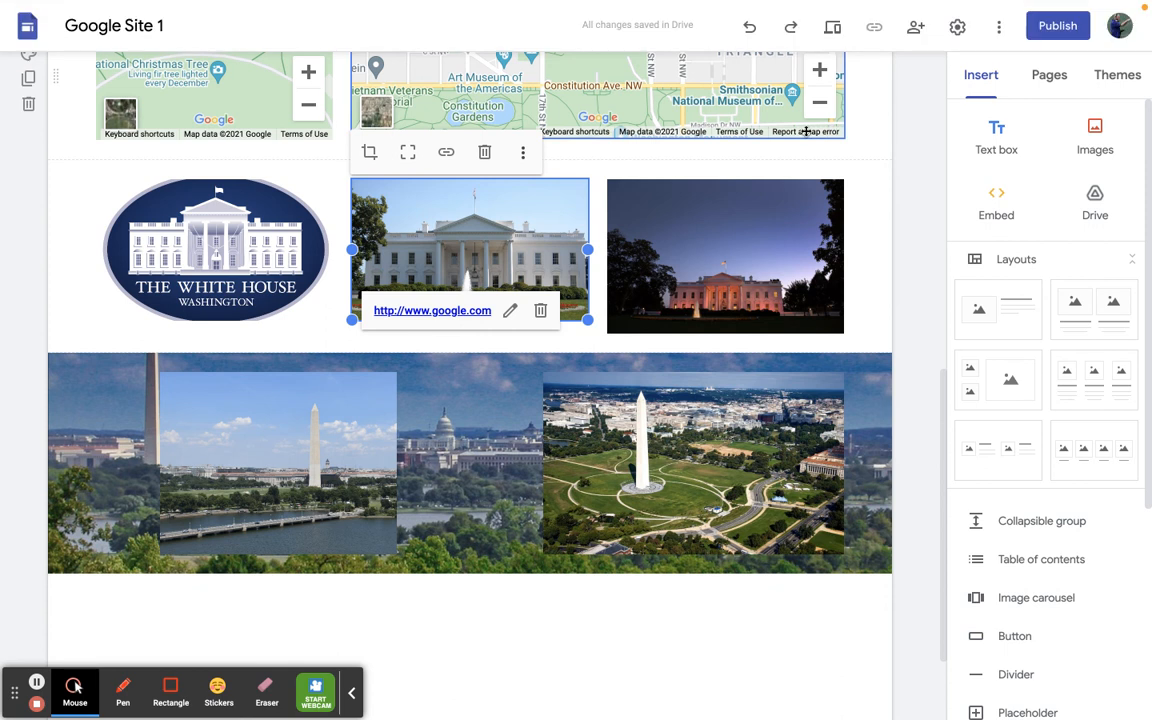
- Preview the site, test the link on the daytime White House photo, close the linked page, and exit the preview
left_click(834, 33)
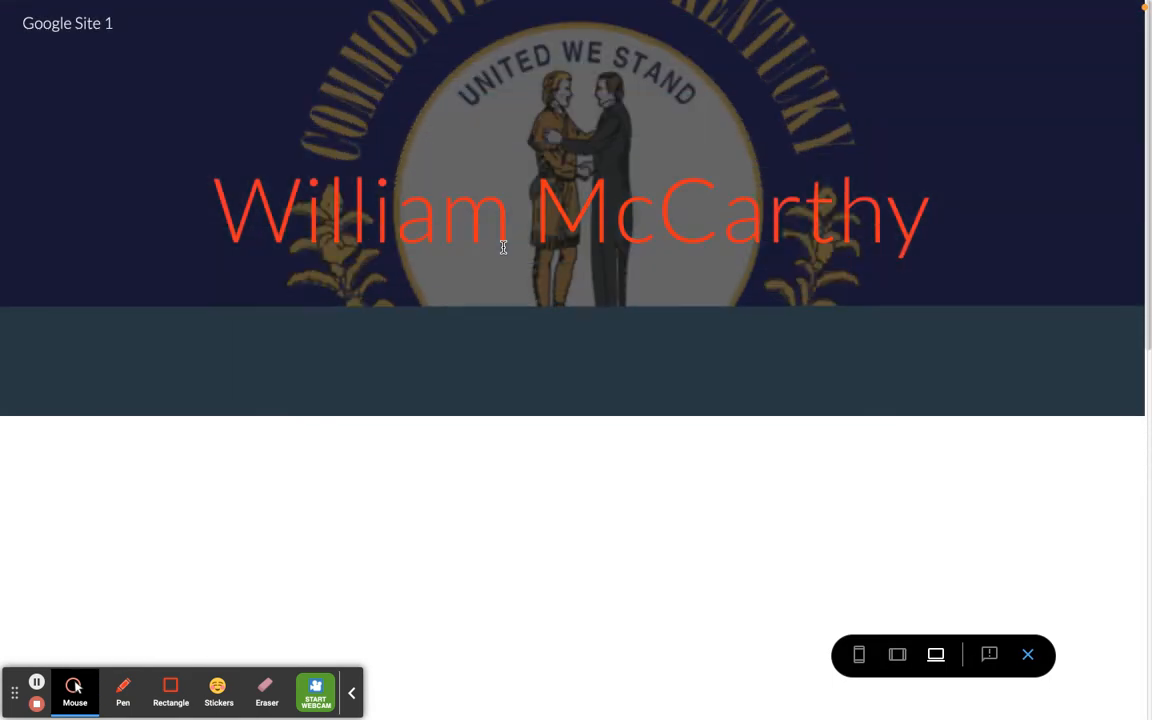
scroll(503, 247, "down", 3)
scroll(503, 247, "down", 2)
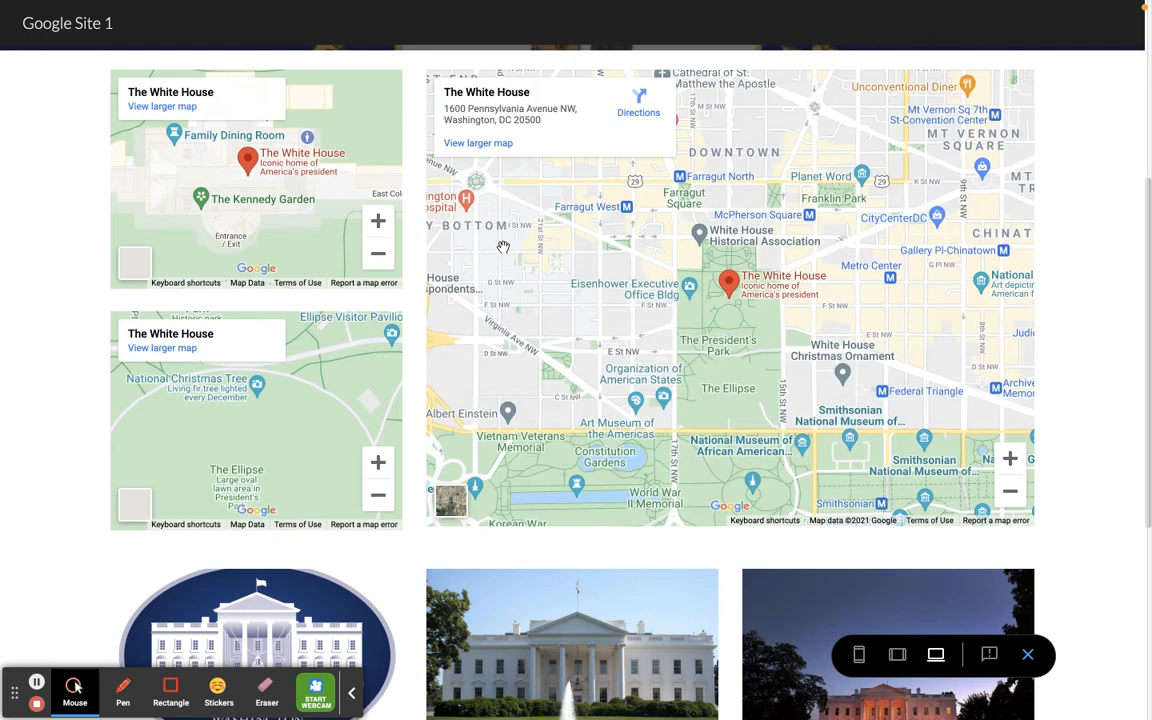
scroll(504, 249, "down", 3)
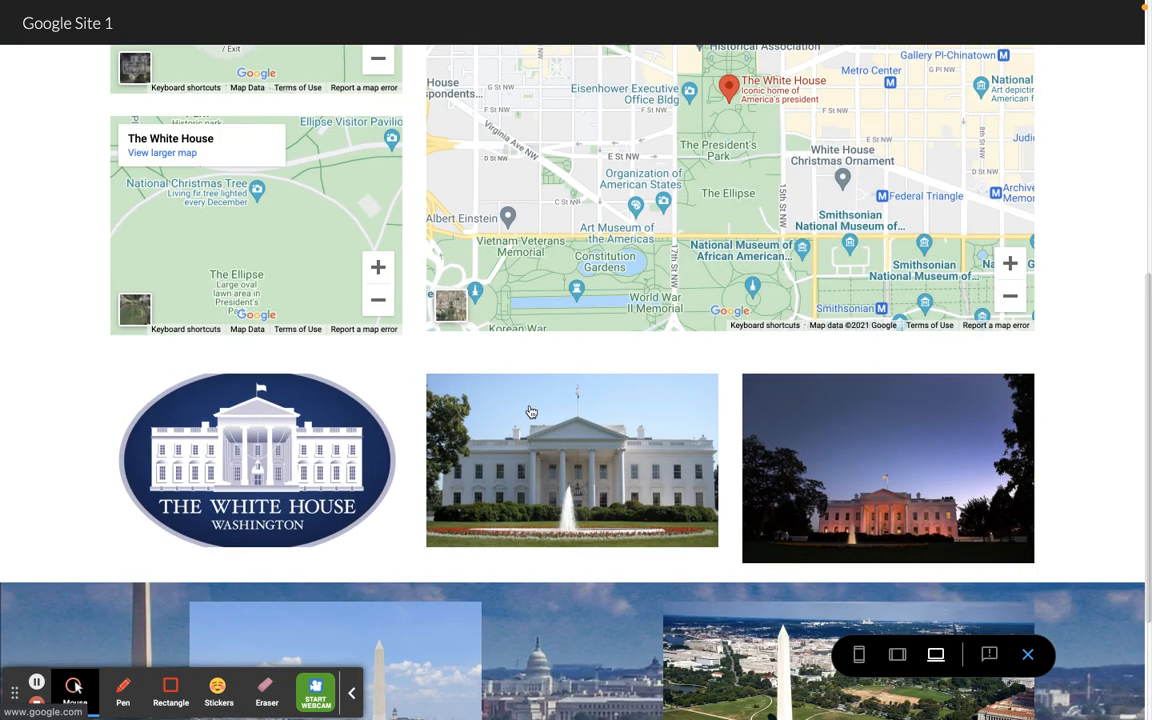
left_click(545, 462)
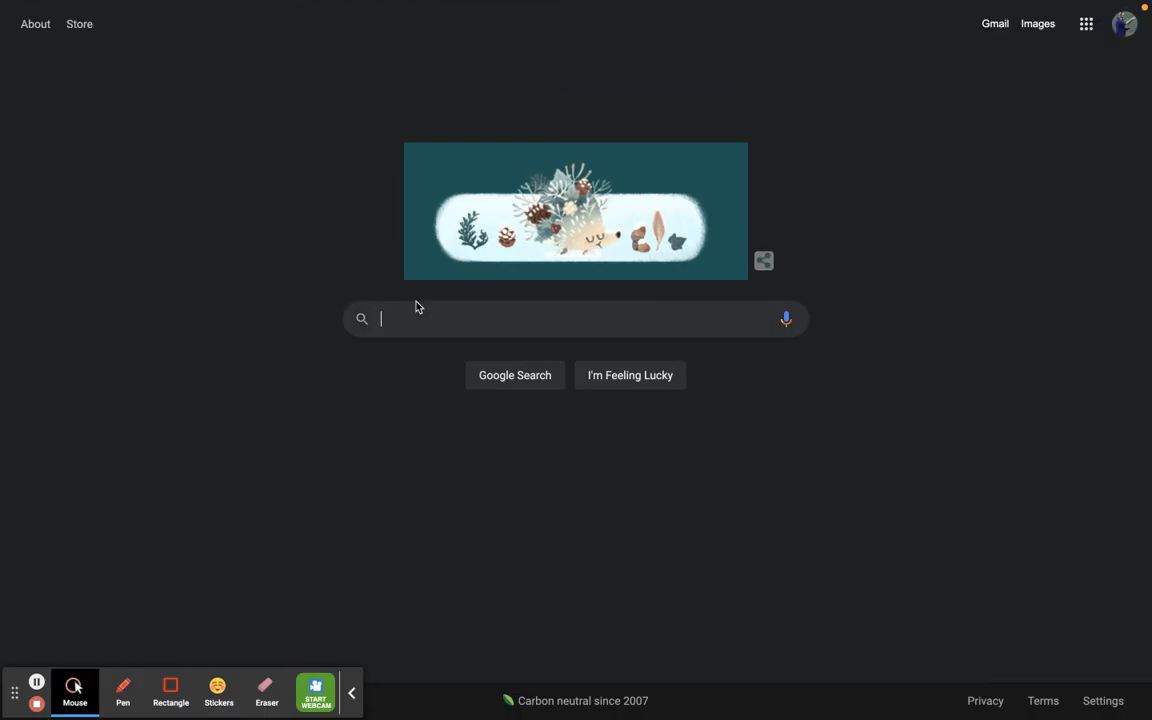
key("super+w")
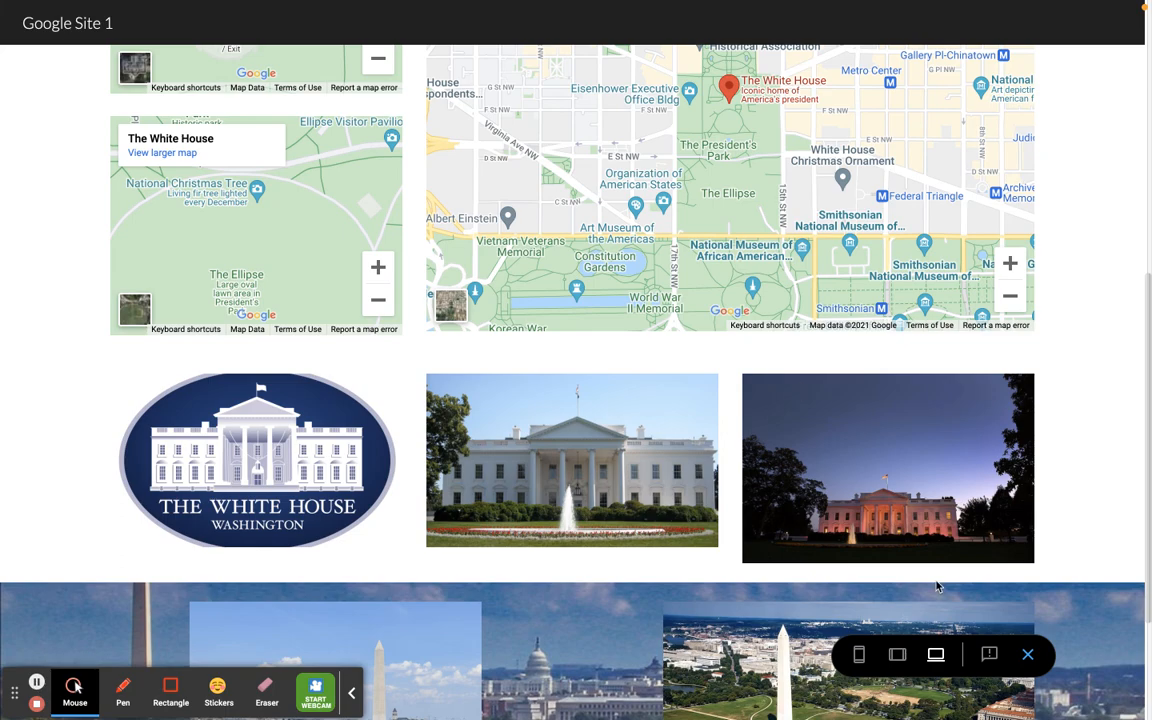
left_click(1027, 654)
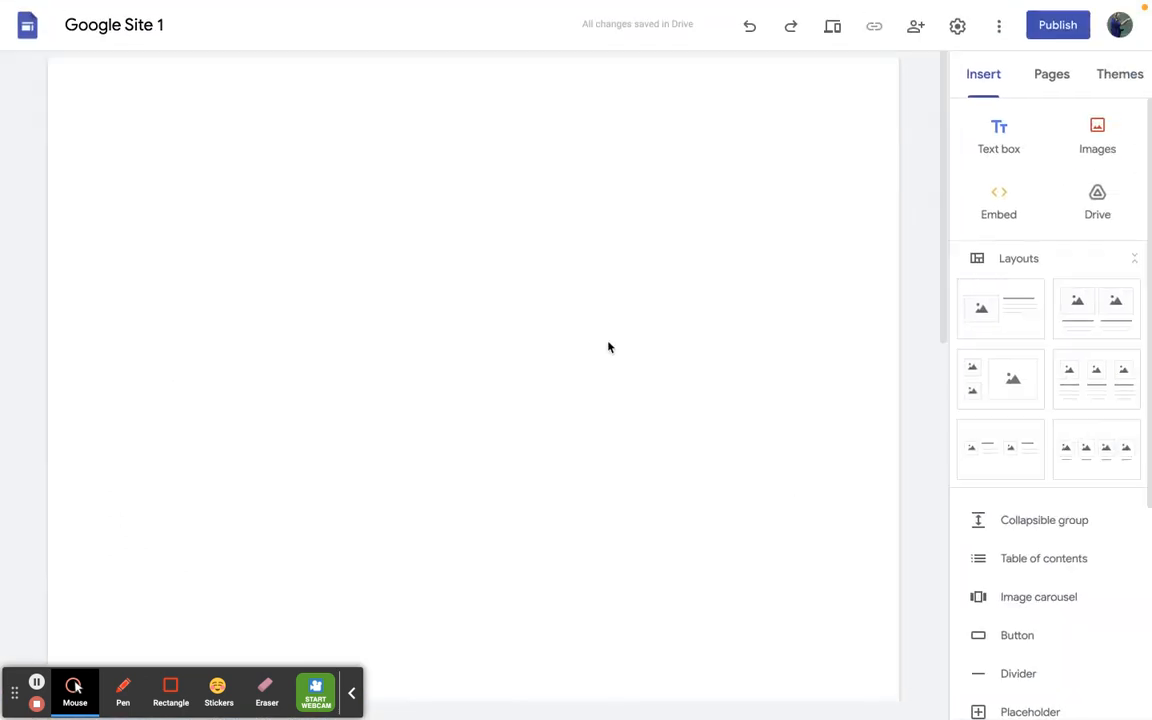
- Add the layout of three images with captions below the Washington Monument section
scroll(608, 346, "down", 10)
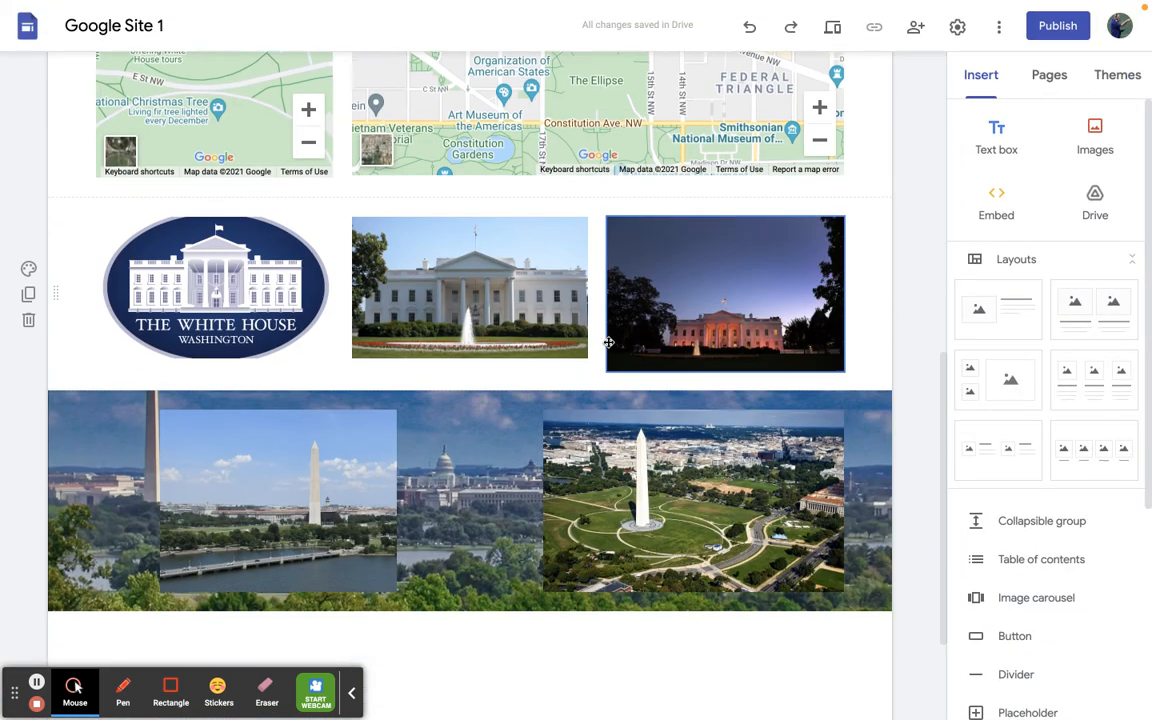
scroll(608, 343, "down", 1)
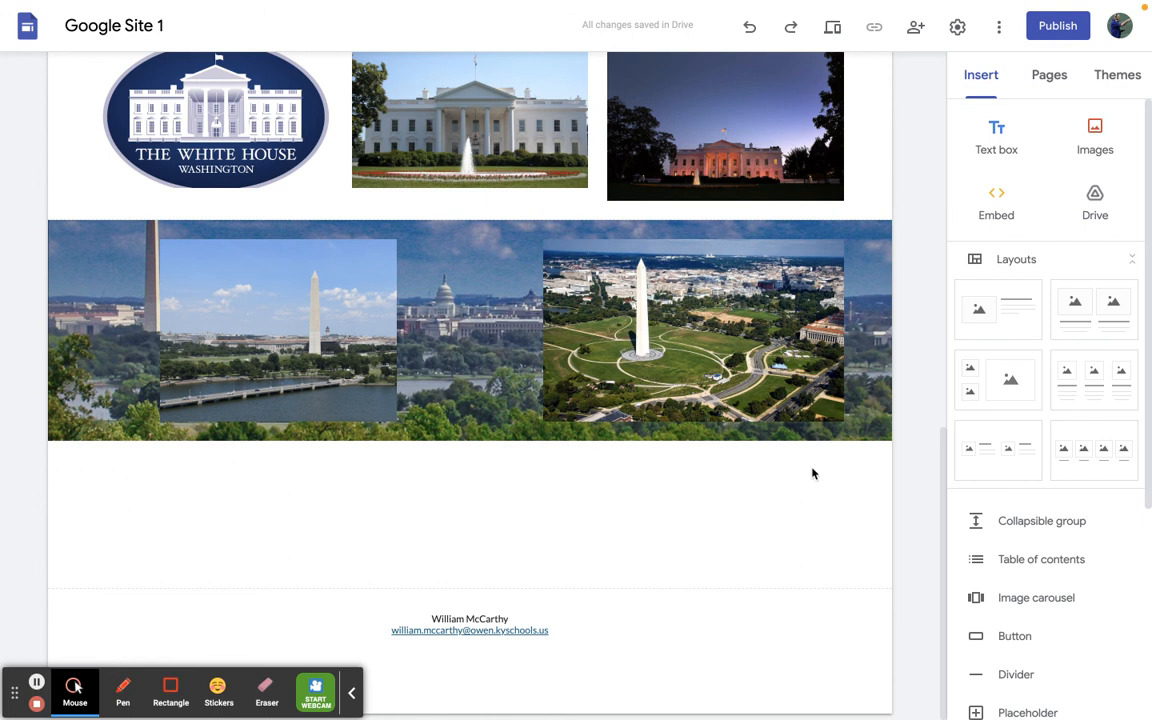
left_click(1104, 386)
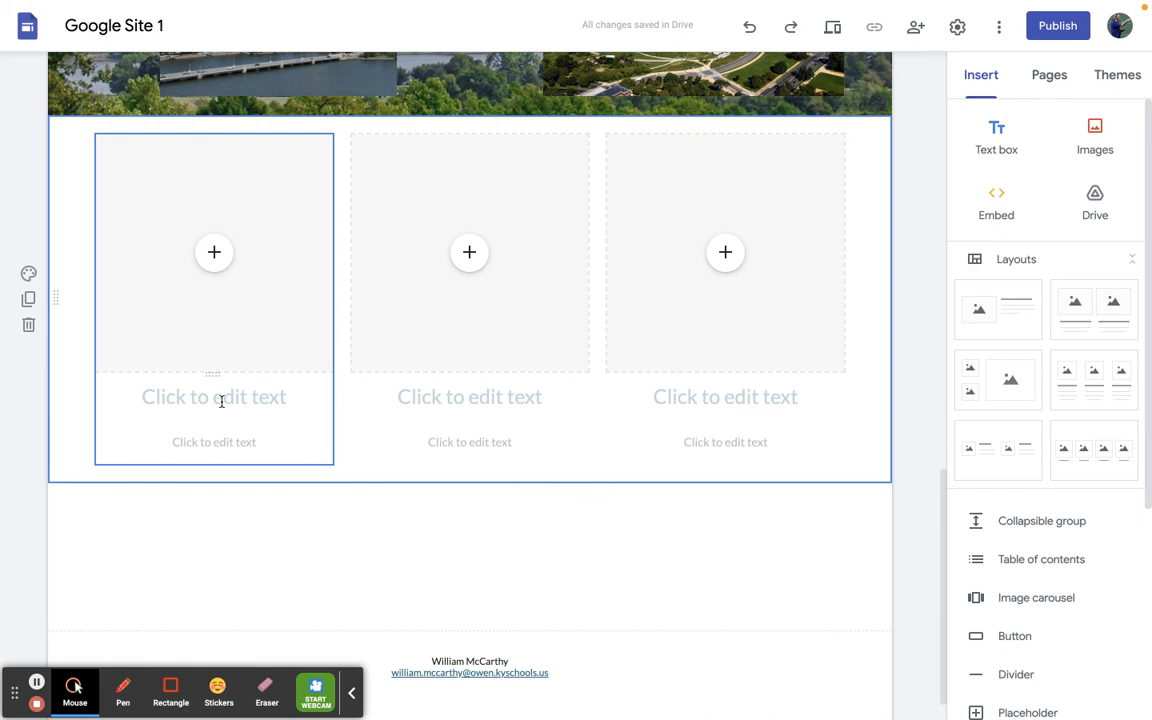
- Fill the first placeholder of the three-column layout with a map of 1600 Pennsylvania Avenue Northwest
left_click(216, 258)
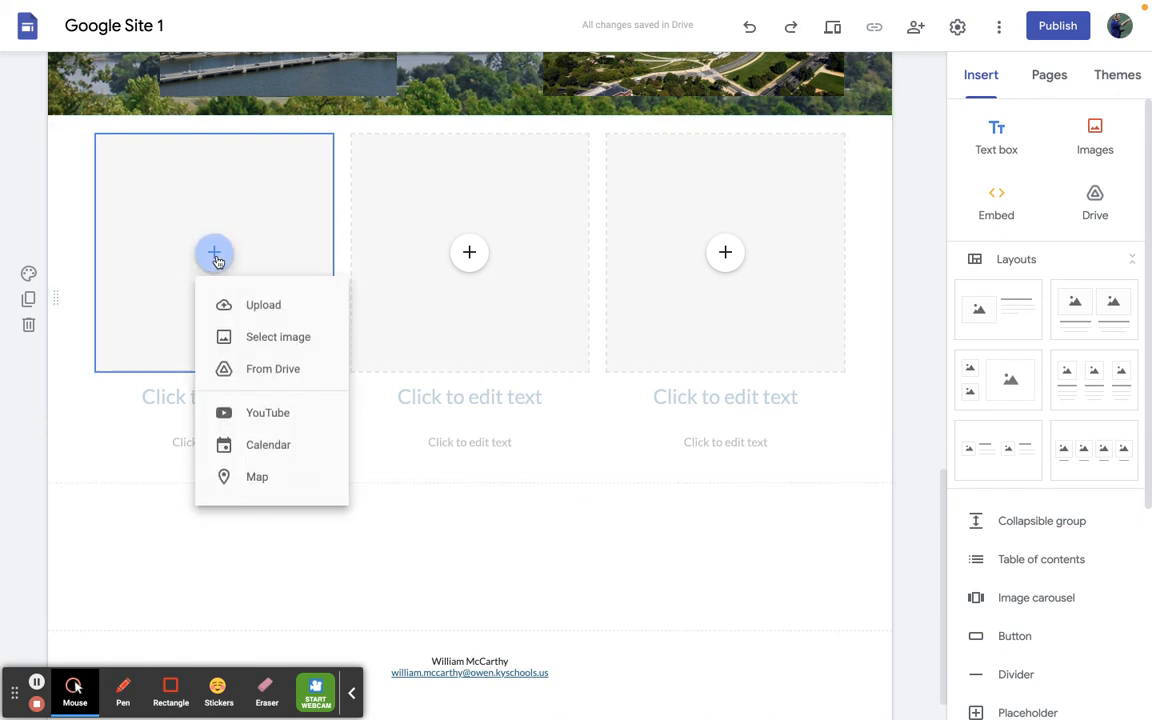
left_click(297, 494)
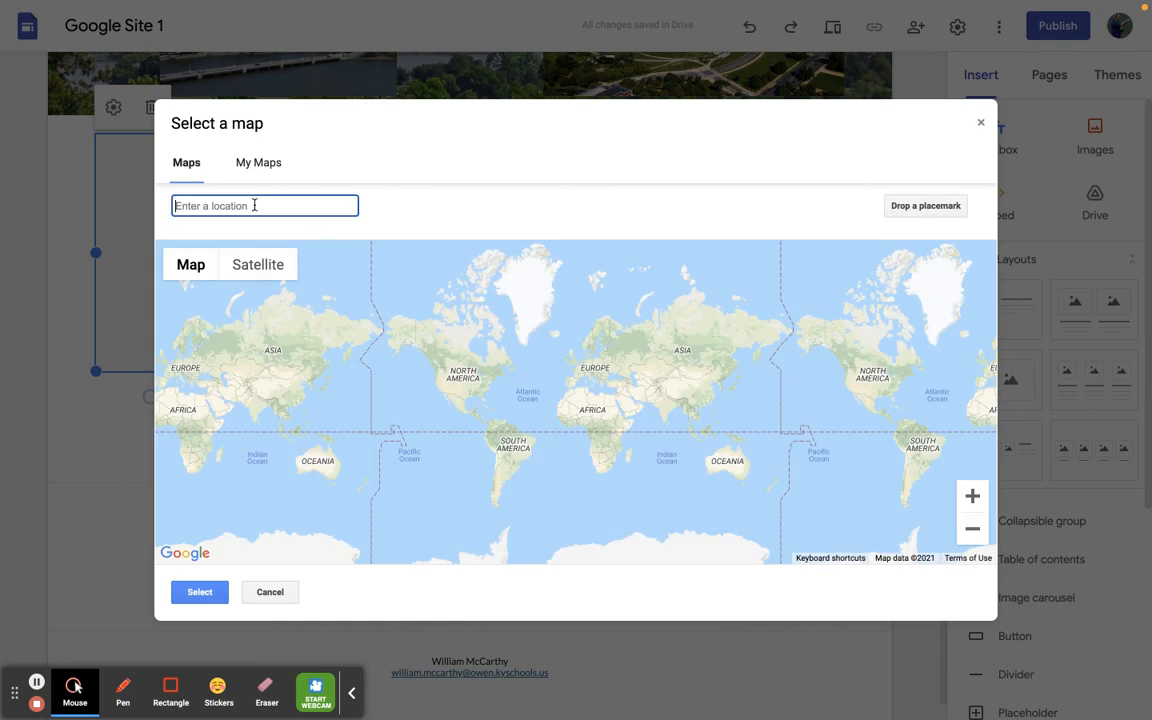
type("1600")
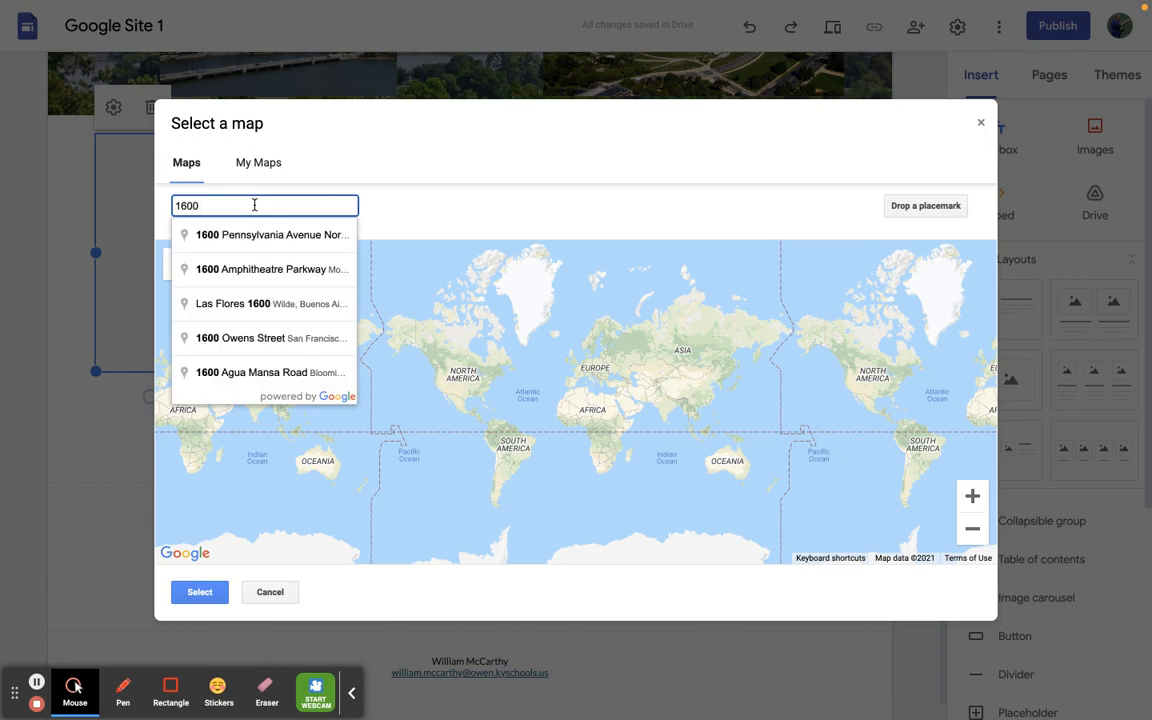
left_click(256, 238)
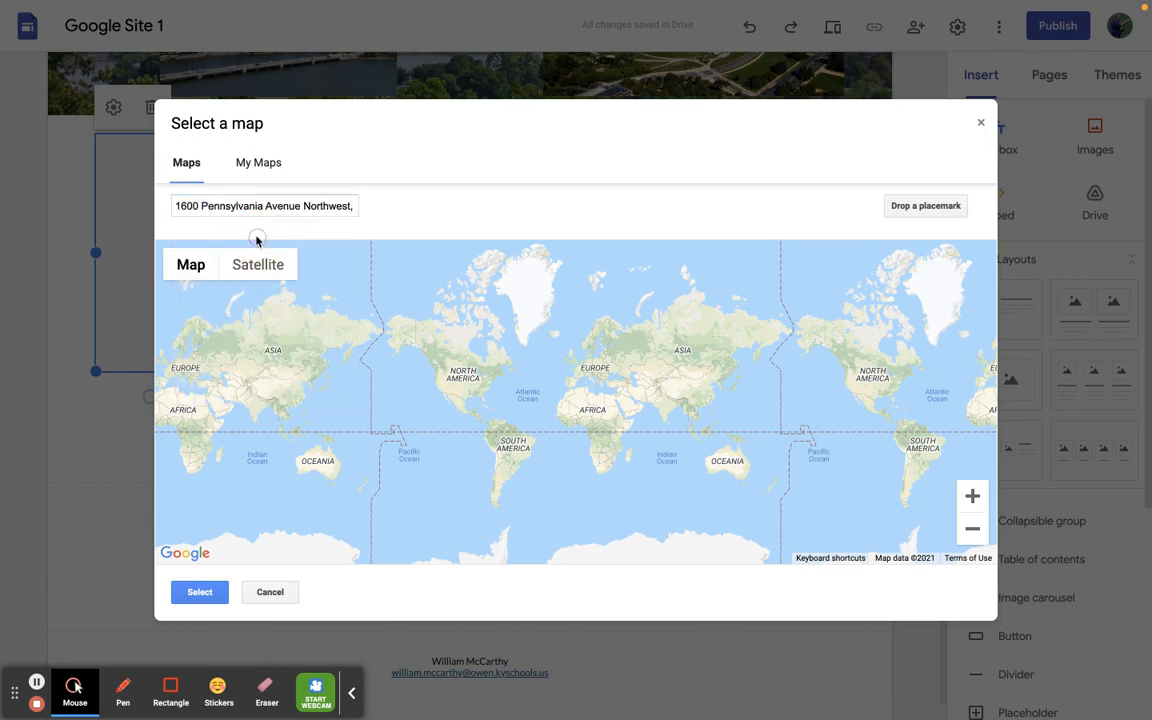
left_click(203, 592)
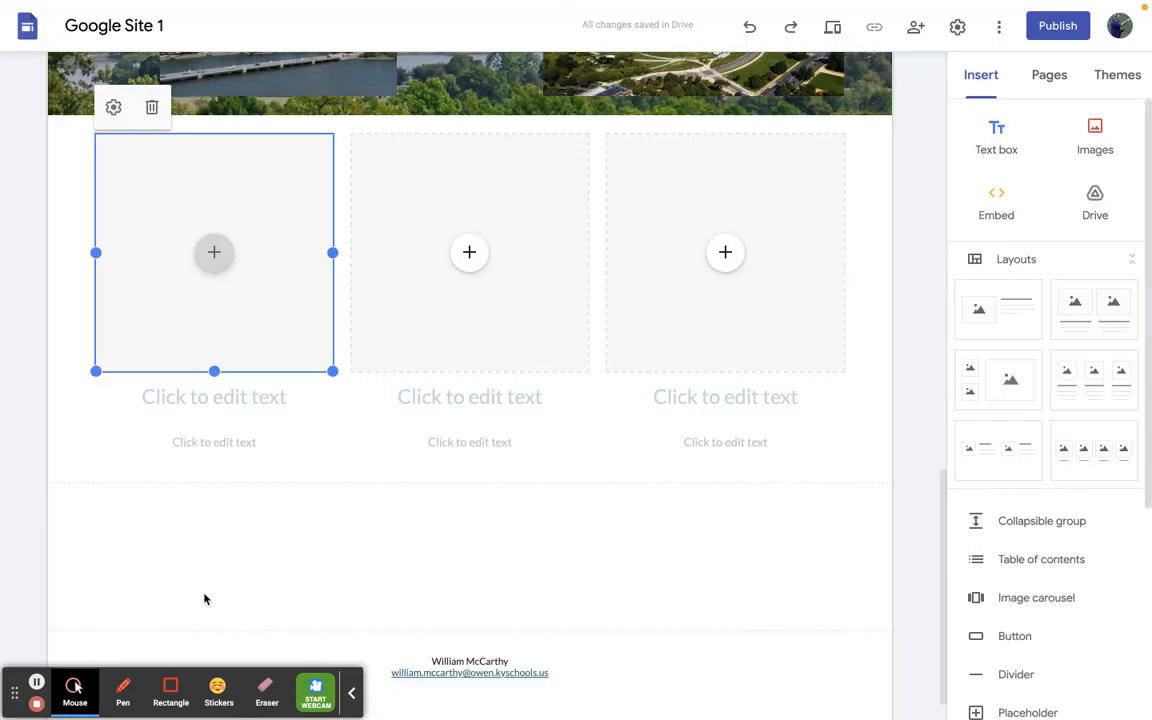
left_click(471, 255)
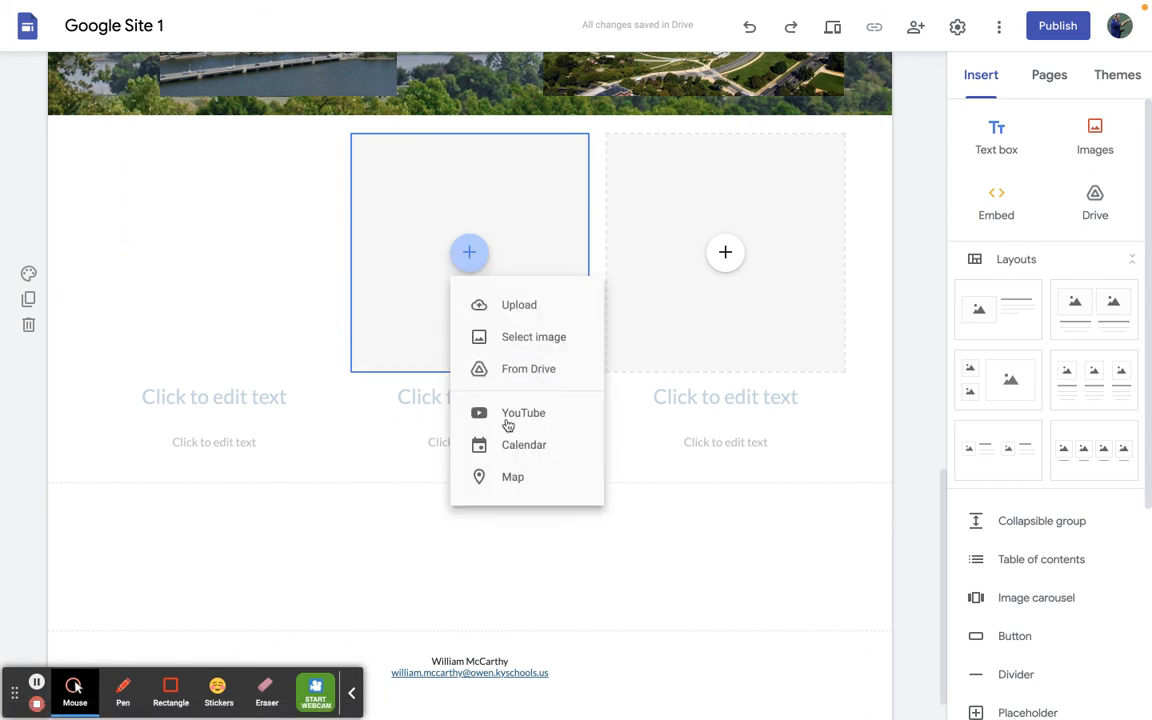
left_click(510, 480)
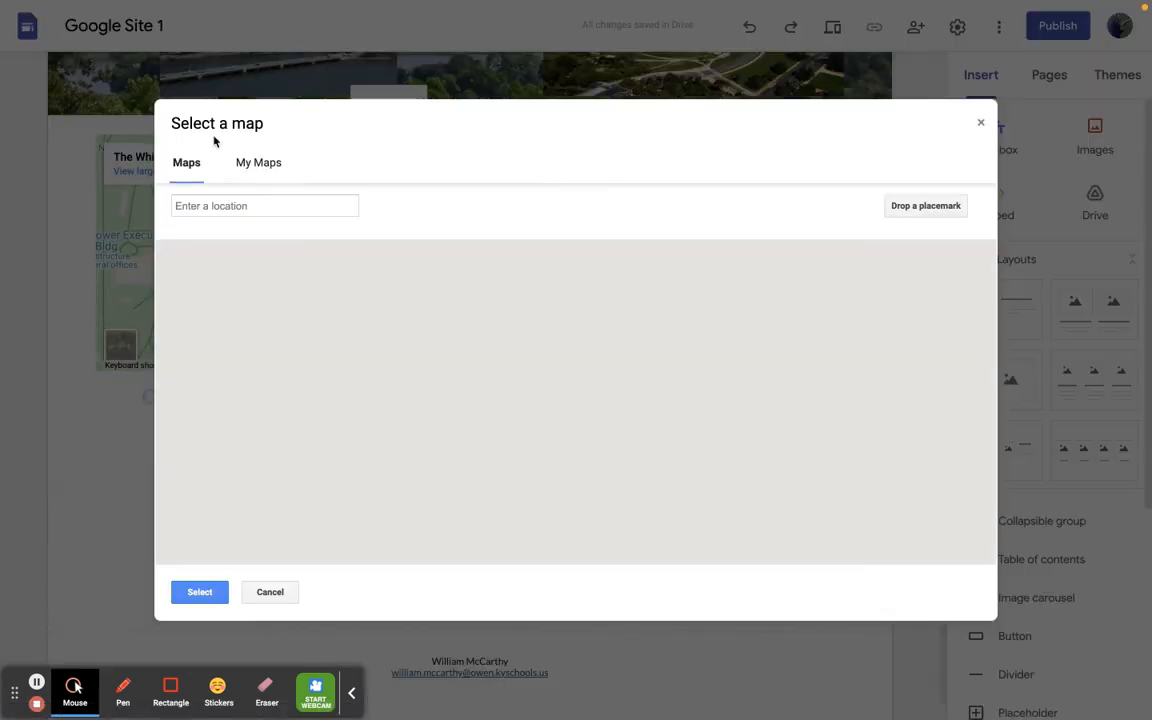
left_click(270, 594)
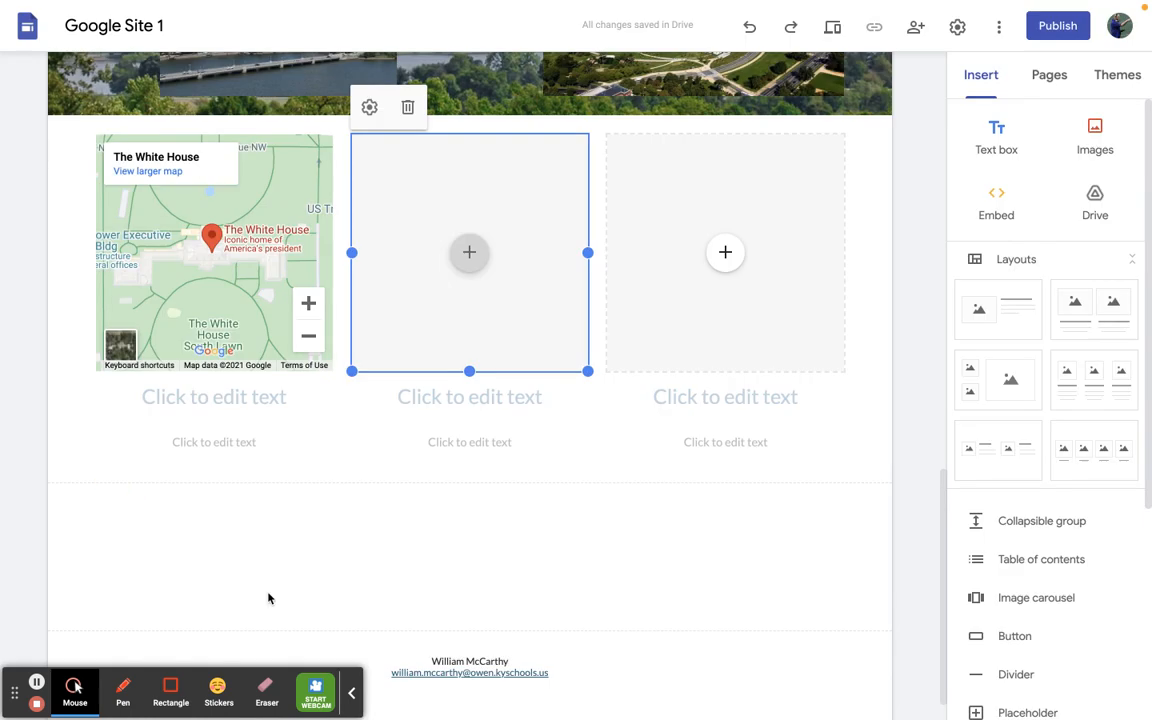
- Fill the second placeholder of the three-column layout with the first White House photo from a Google image search for "white house"
left_click(471, 252)
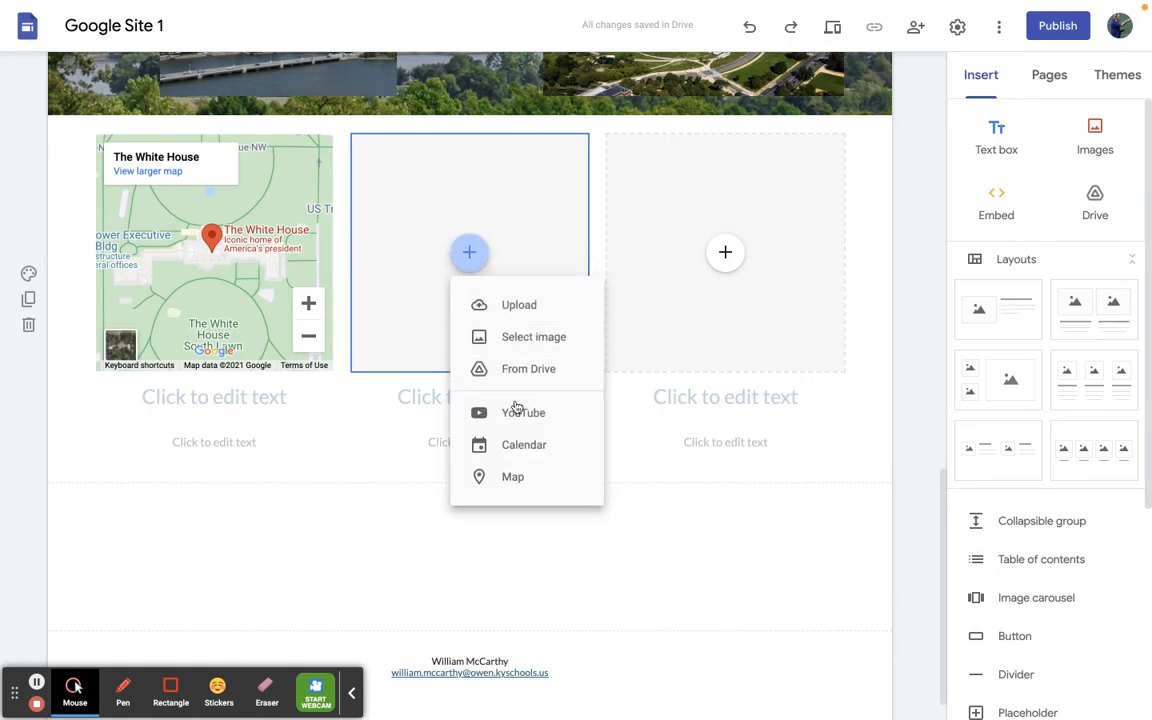
left_click(518, 334)
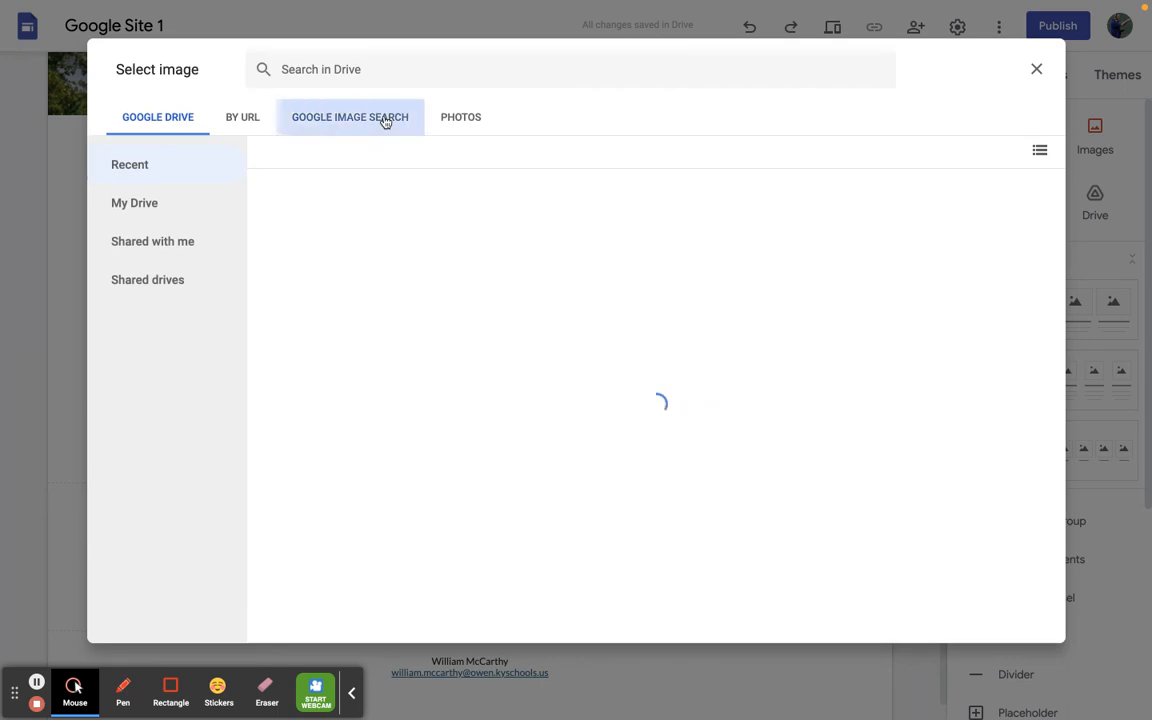
left_click(385, 121)
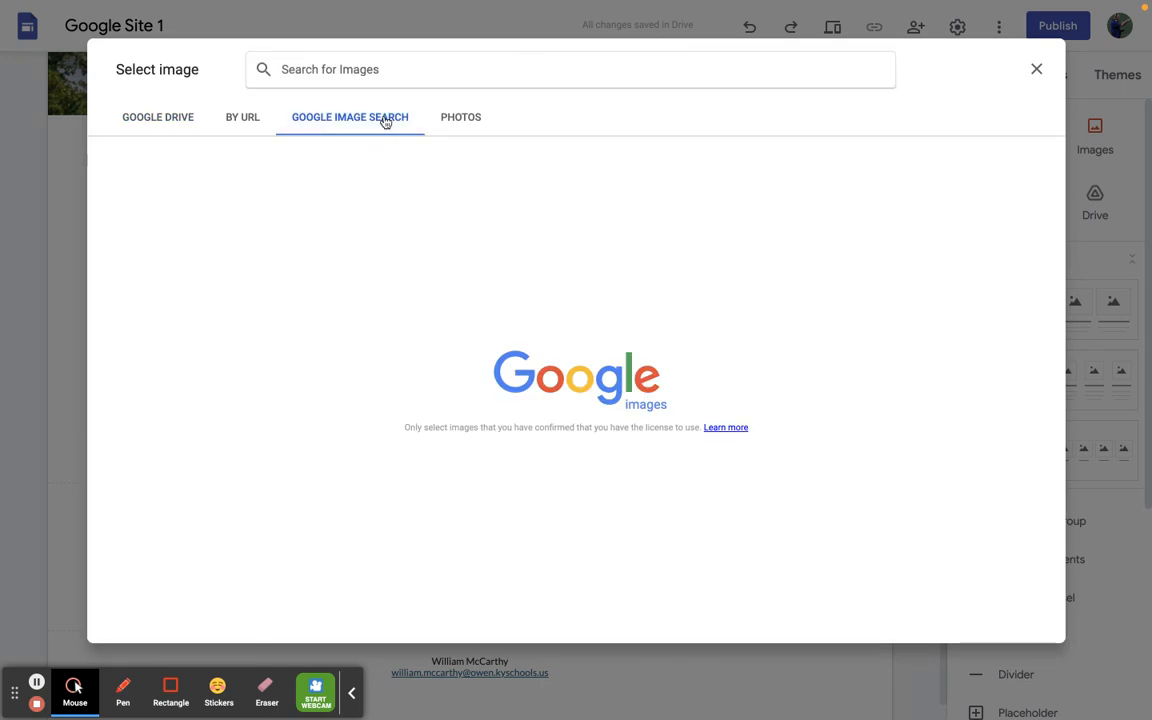
type("whi")
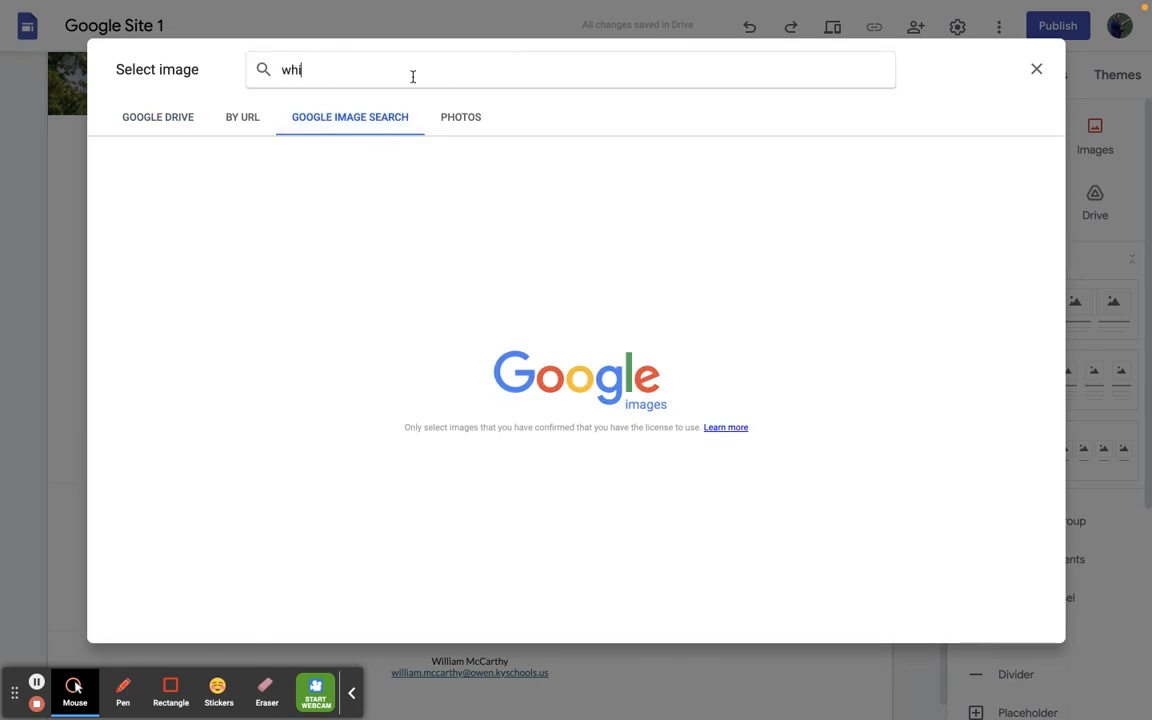
type("te house")
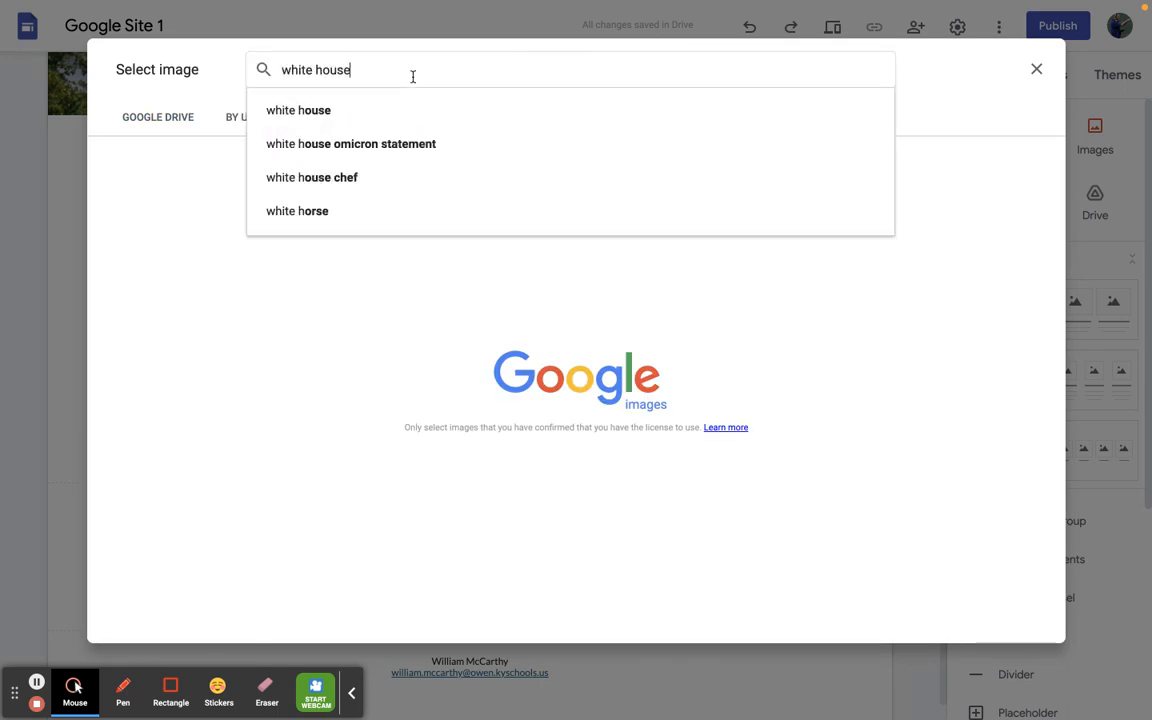
key("Return")
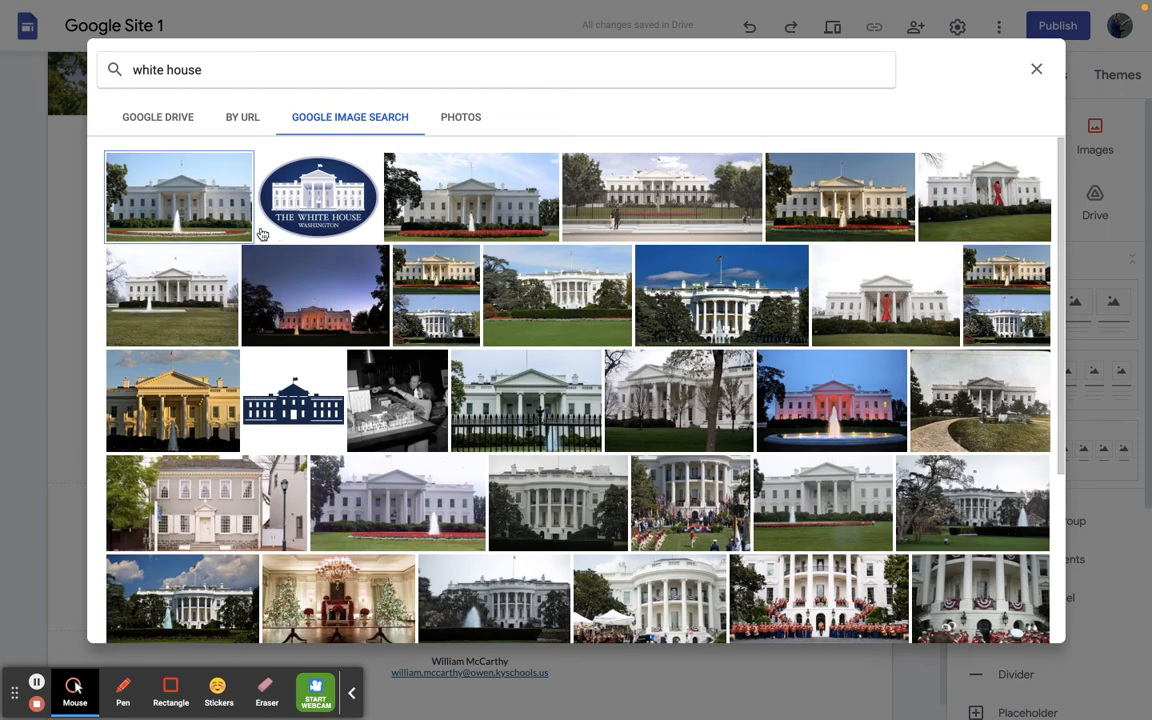
left_click(192, 183)
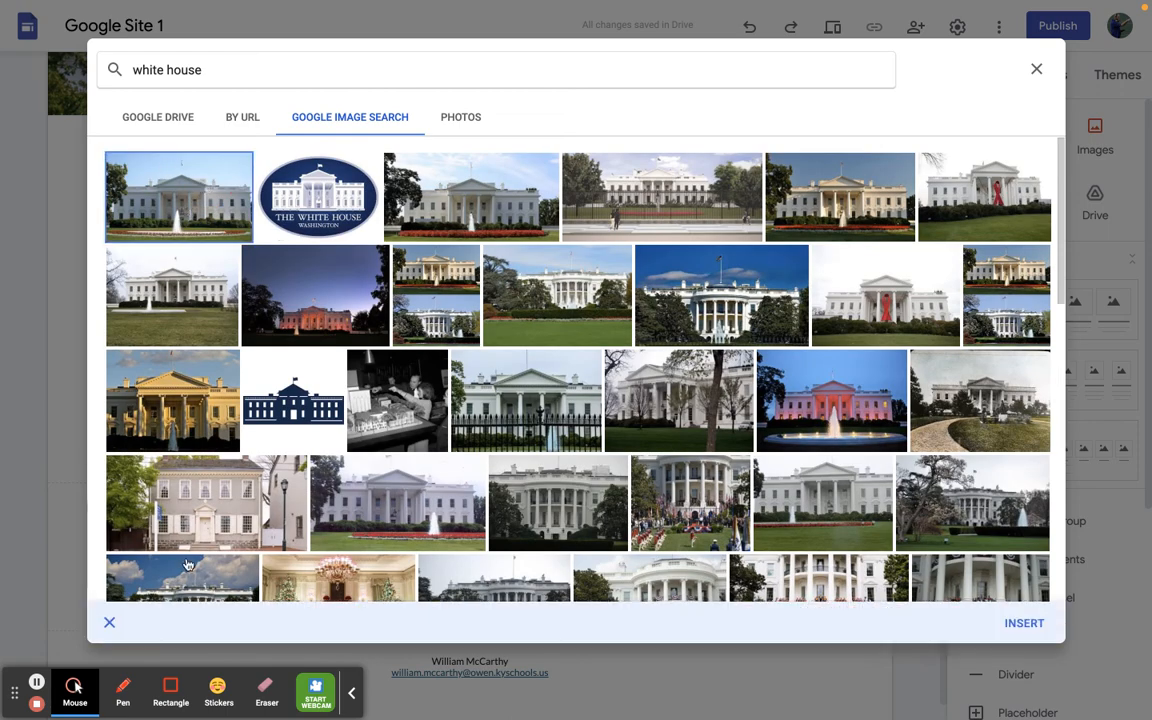
left_click(1024, 622)
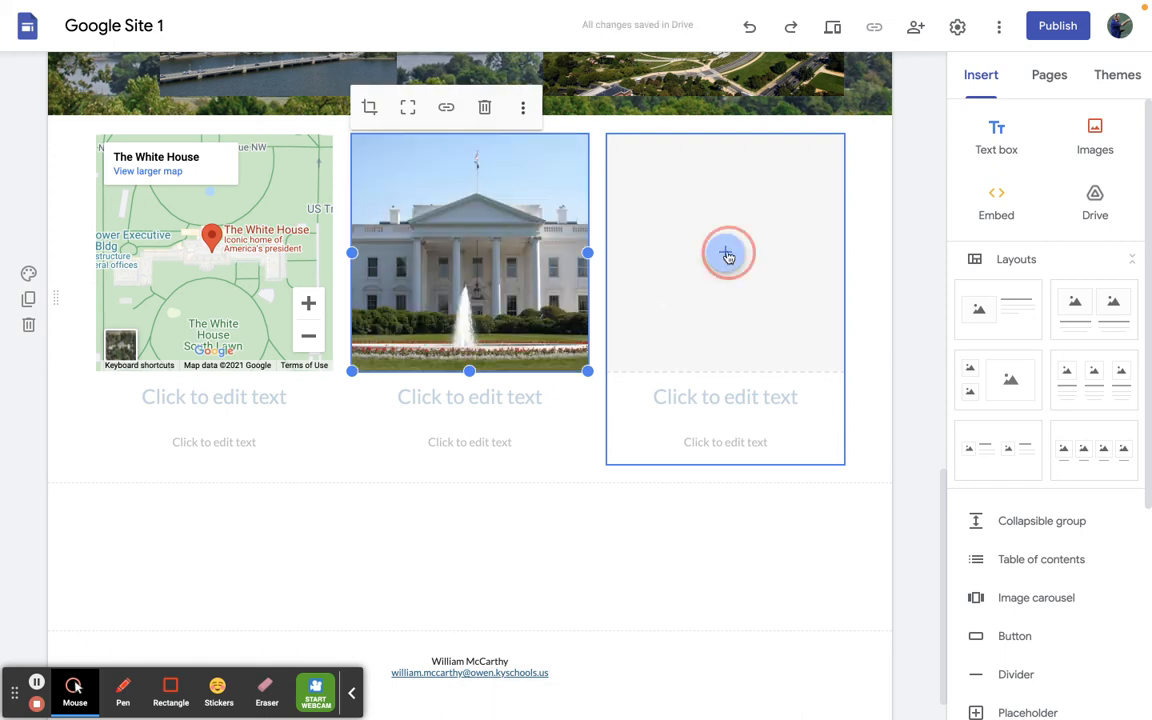
- Fill the third placeholder with the first portrait in front of the flag from a Google image search for "president biden"
left_click(727, 253)
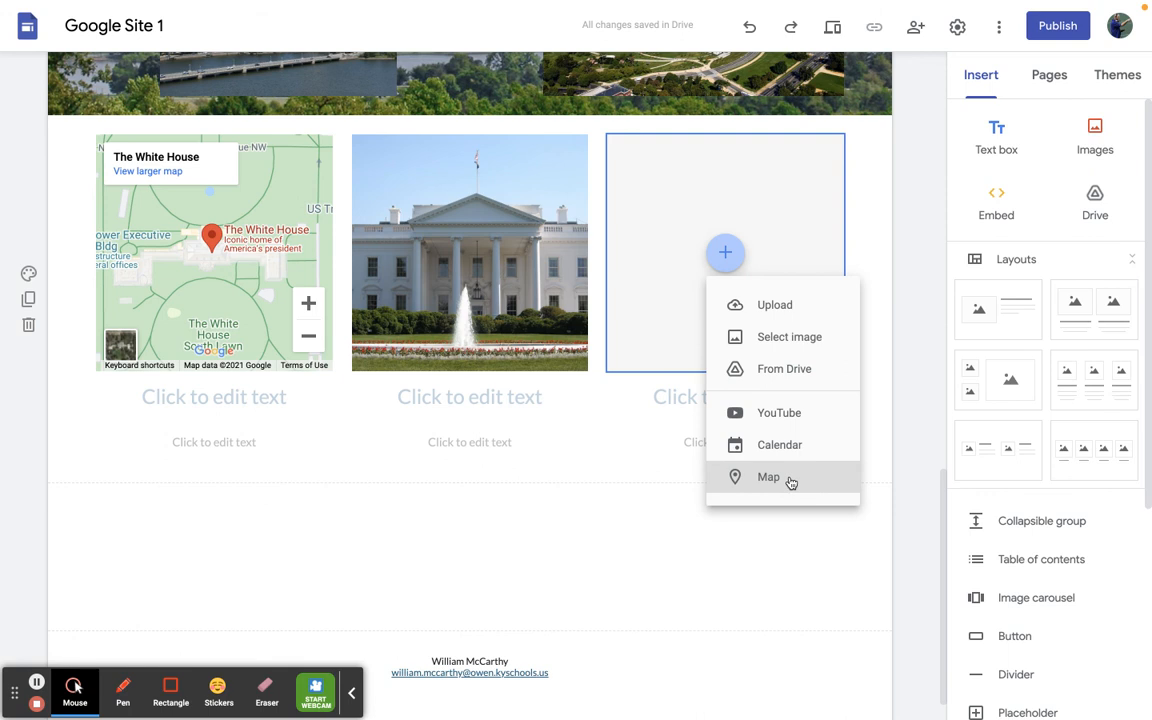
left_click(801, 340)
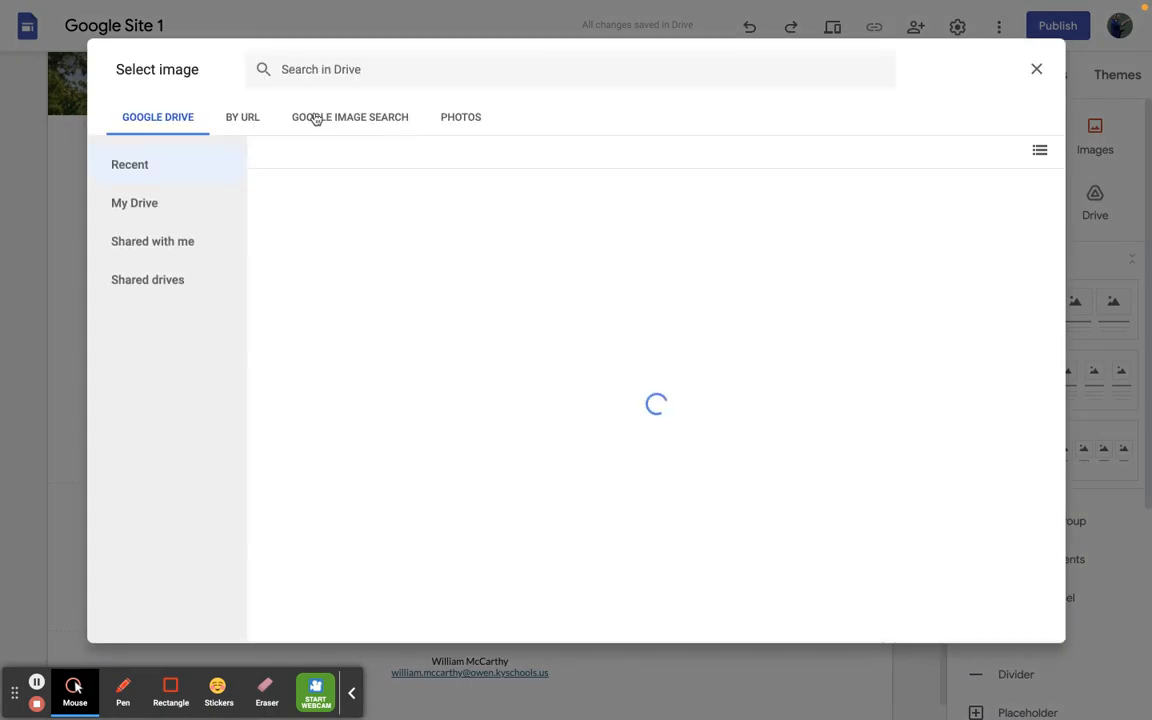
left_click(315, 118)
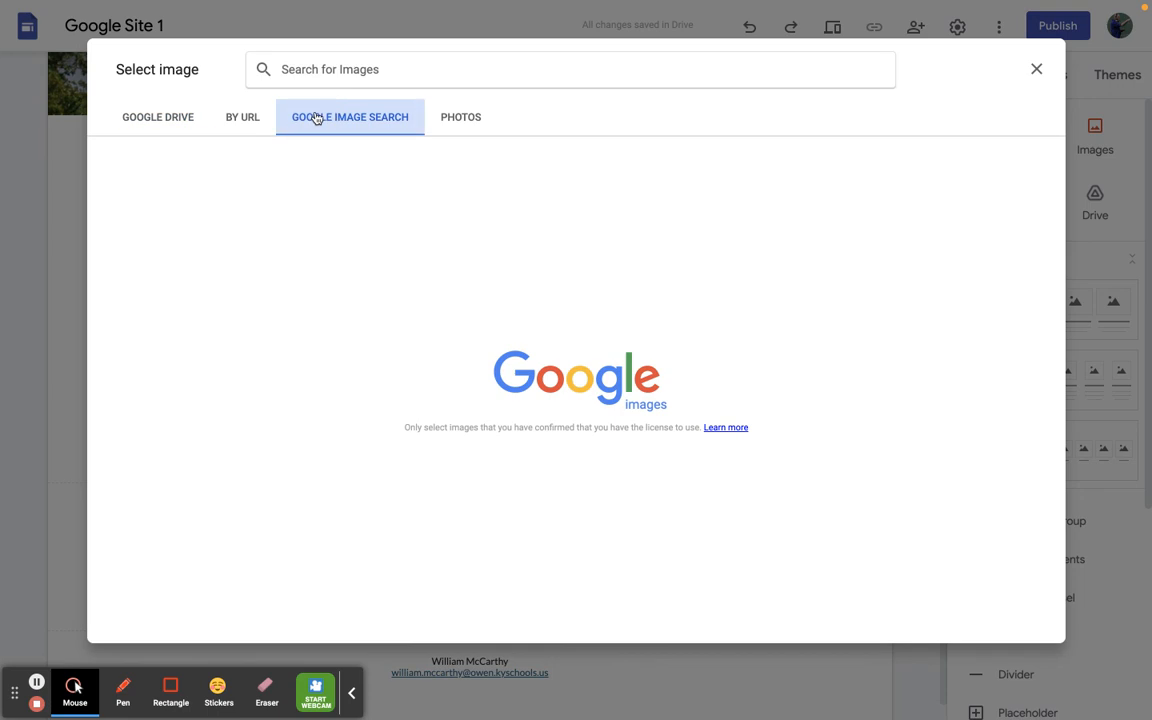
left_click(365, 69)
type("pres")
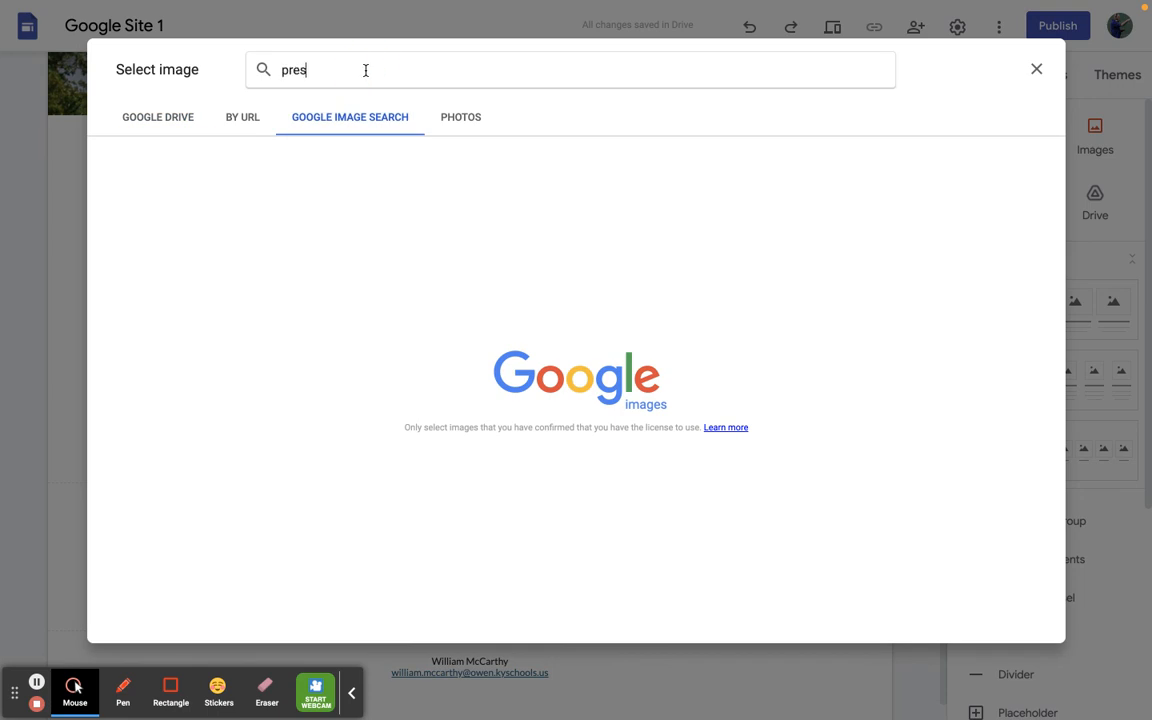
type("ident biden")
key("Return")
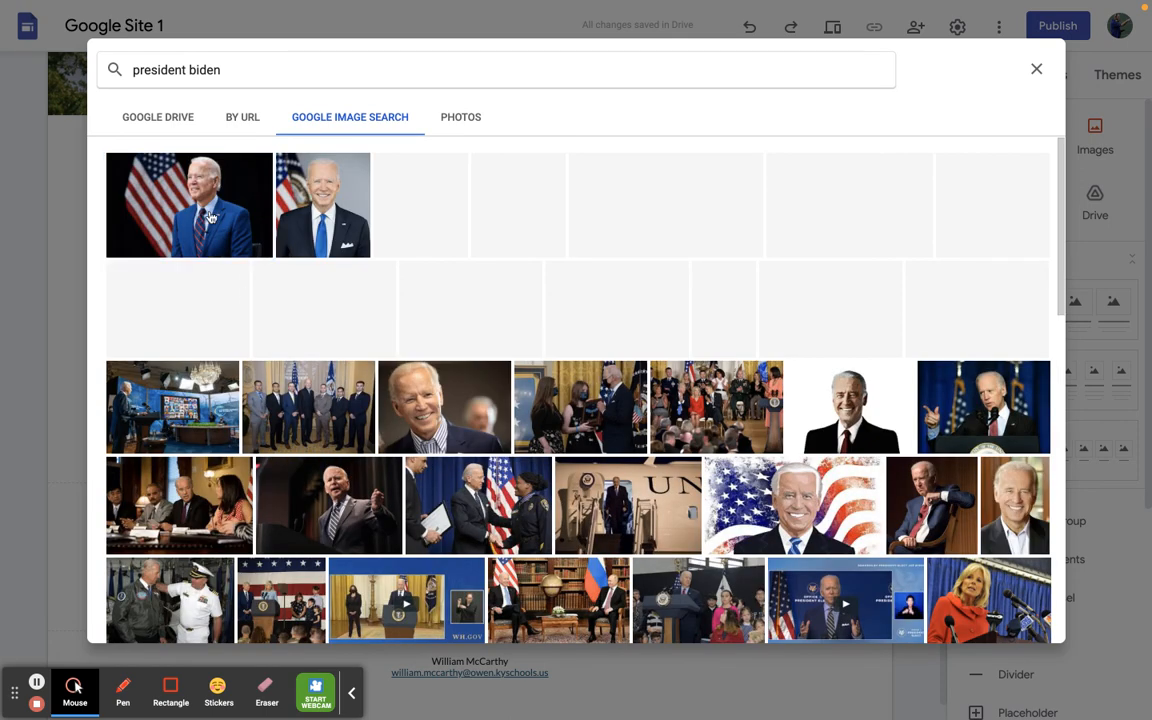
left_click(246, 252)
left_click(1017, 621)
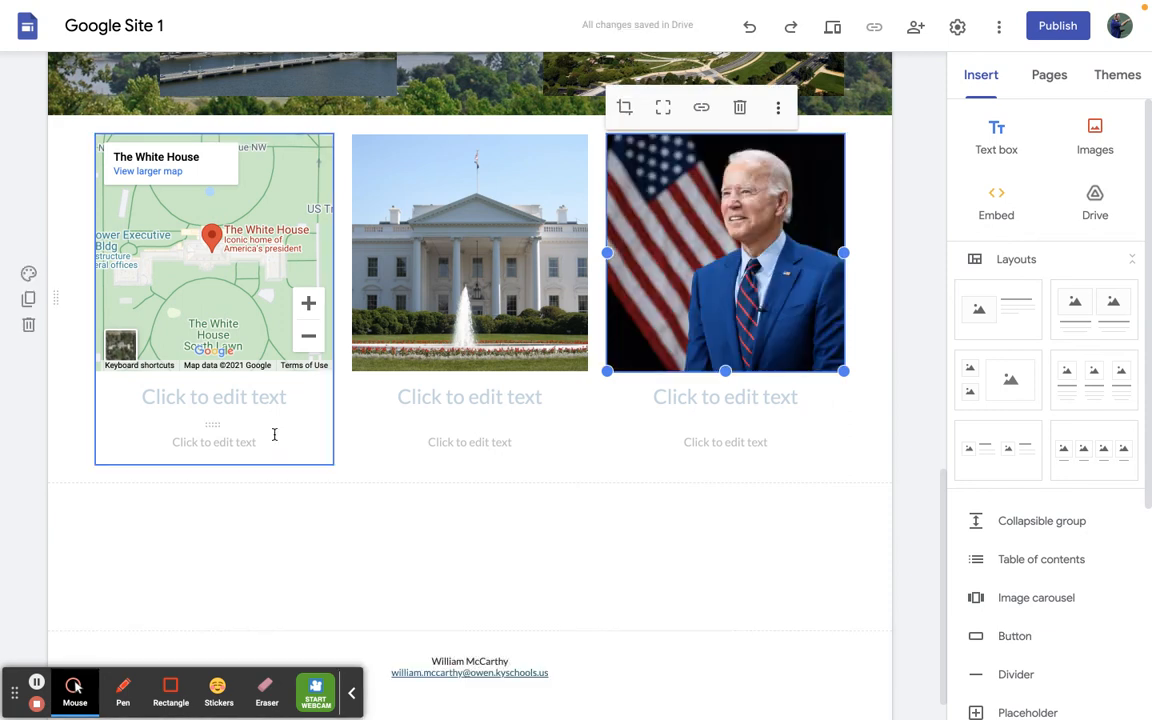
- Caption the map column with the heading "Map" and the text "White House"
left_click(254, 400)
type("Map")
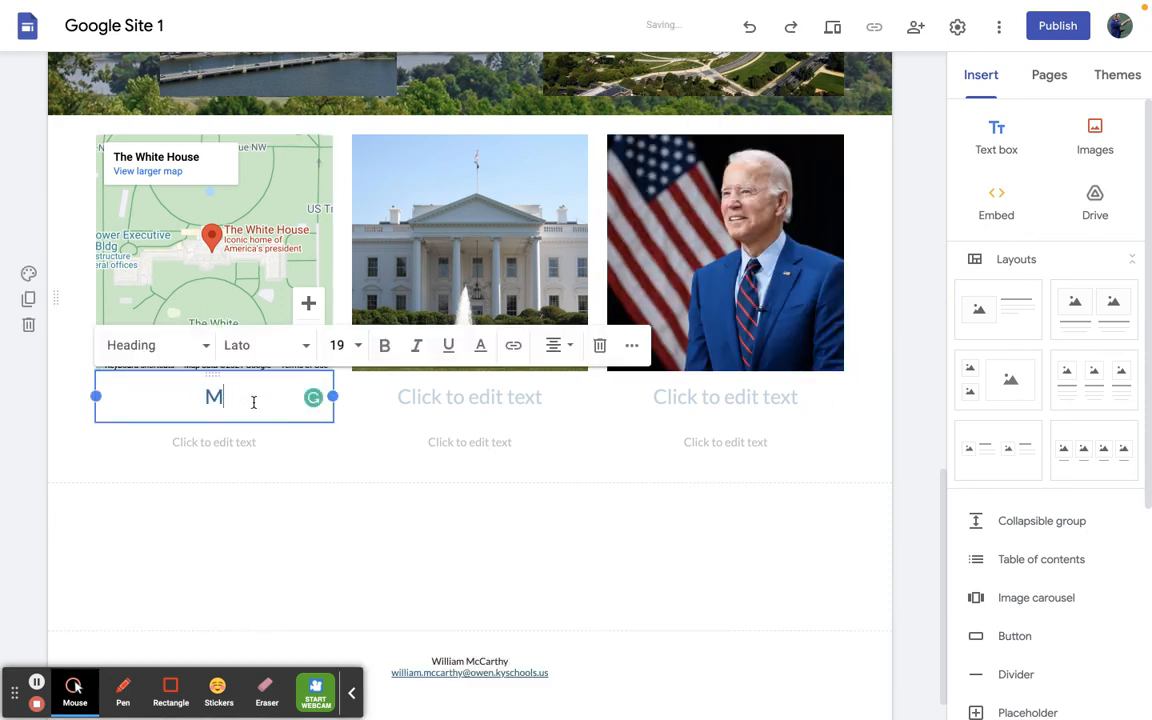
left_click(206, 445)
type("White House")
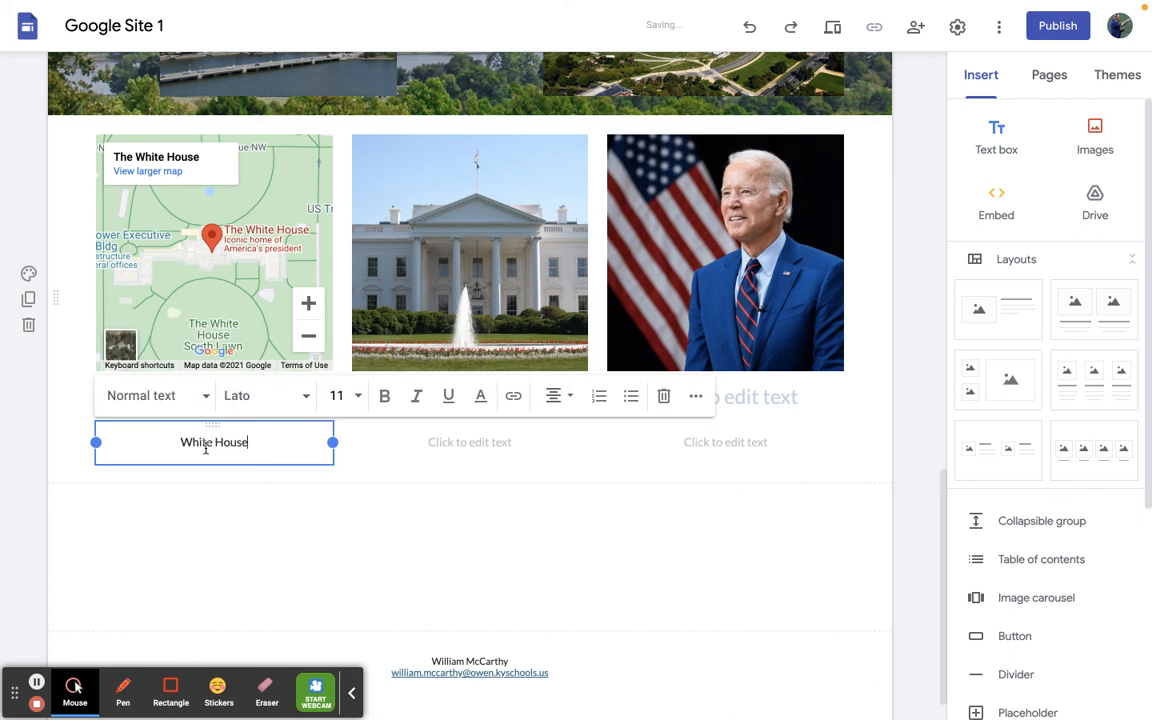
left_click(473, 469)
- Caption the White House photo column with the heading "Image" and the text "White House"
left_click(488, 400)
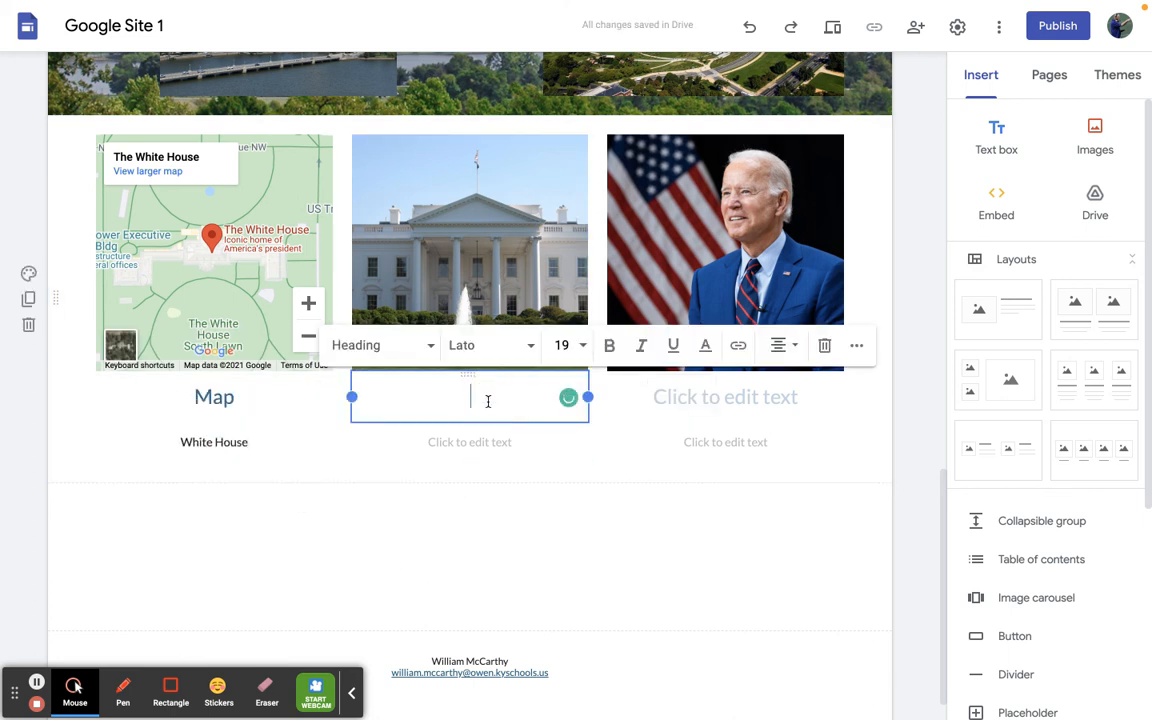
type("Image")
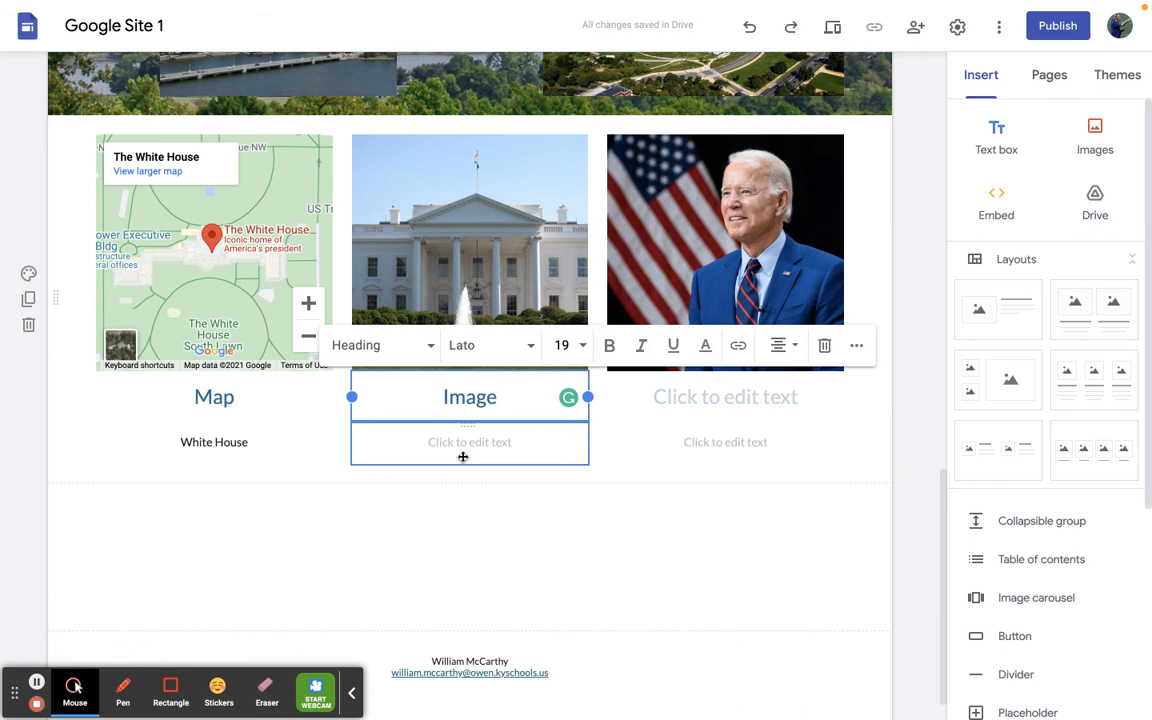
left_click(464, 446)
type("White House")
left_click(705, 541)
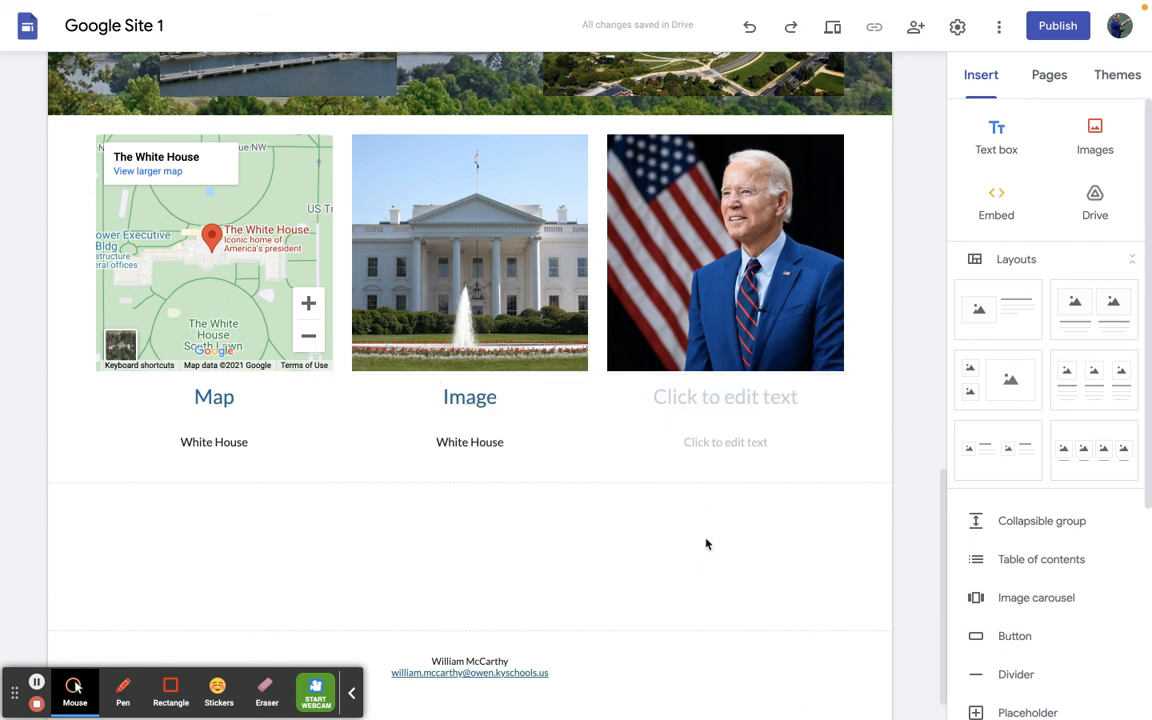
- Caption the portrait column with the heading "President" and the text "Joe Biden"
left_click(719, 403)
type("President")
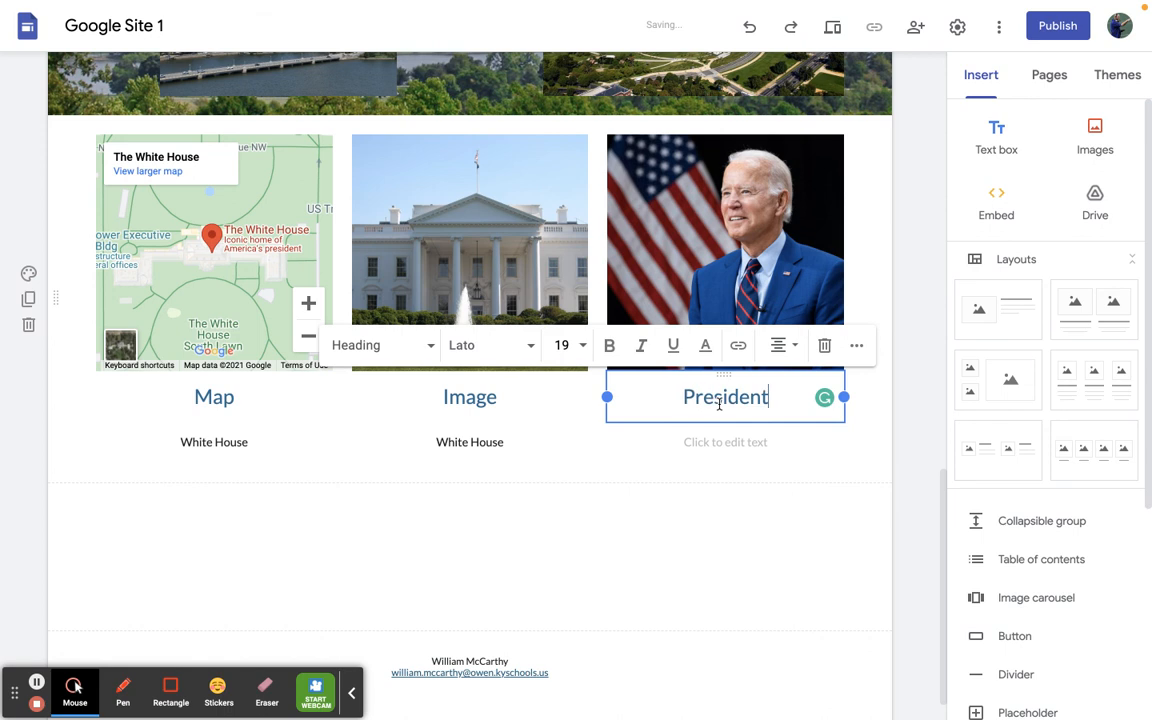
left_click(729, 443)
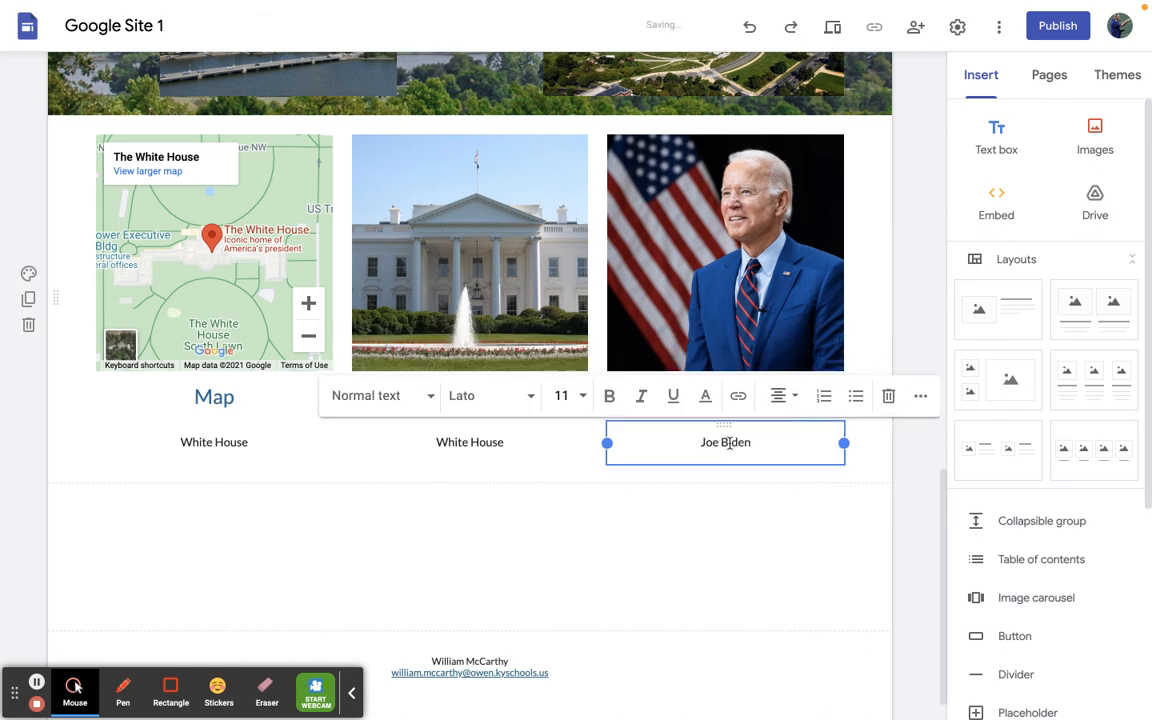
left_click(521, 602)
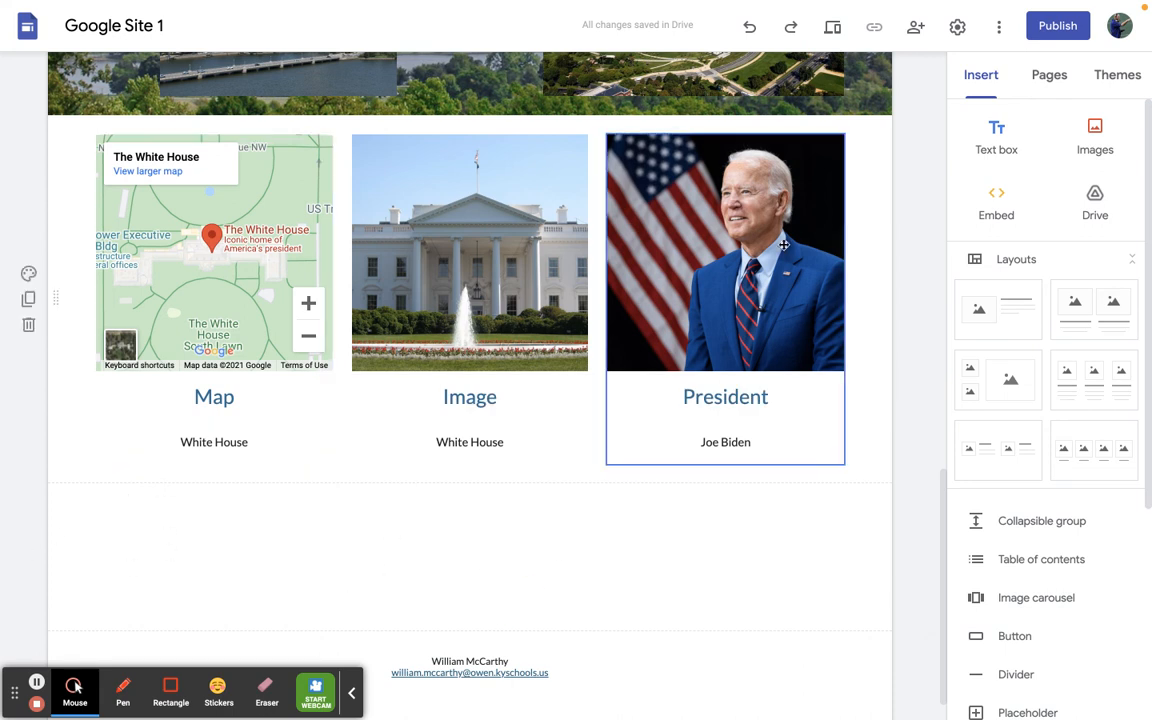
- Preview the whole site from the header down to the footer, and exit the preview
left_click(832, 26)
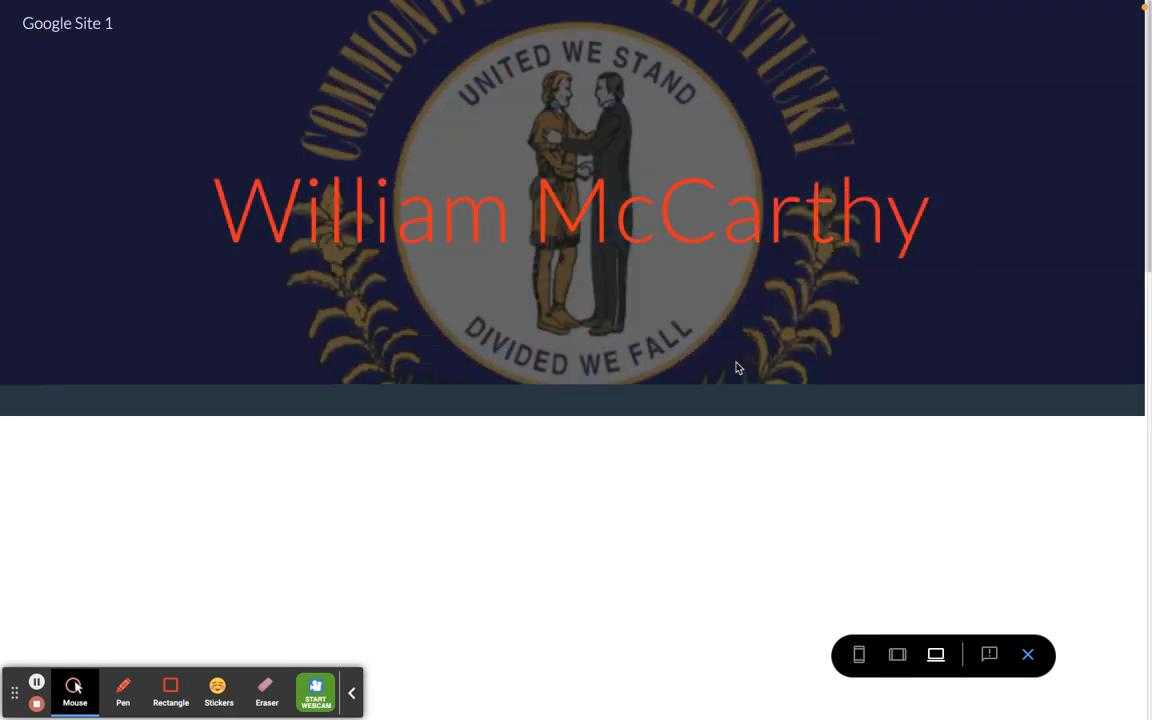
scroll(738, 368, "down", 1)
scroll(736, 368, "down", 3)
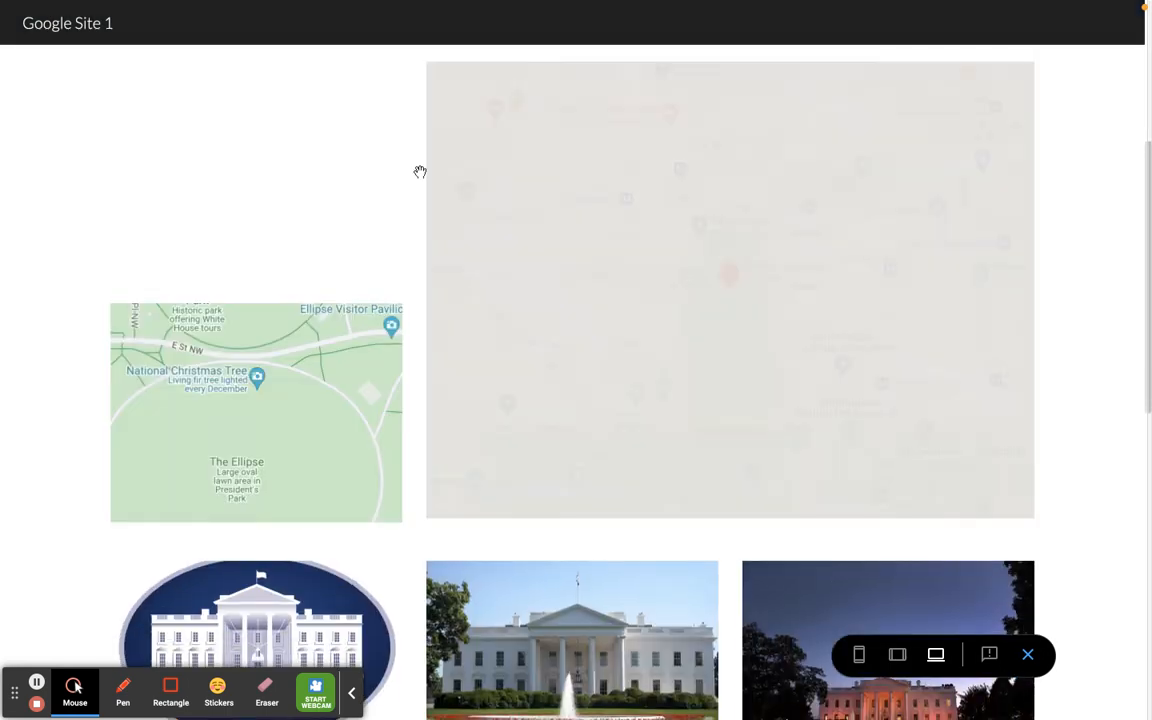
scroll(559, 267, "down", 4)
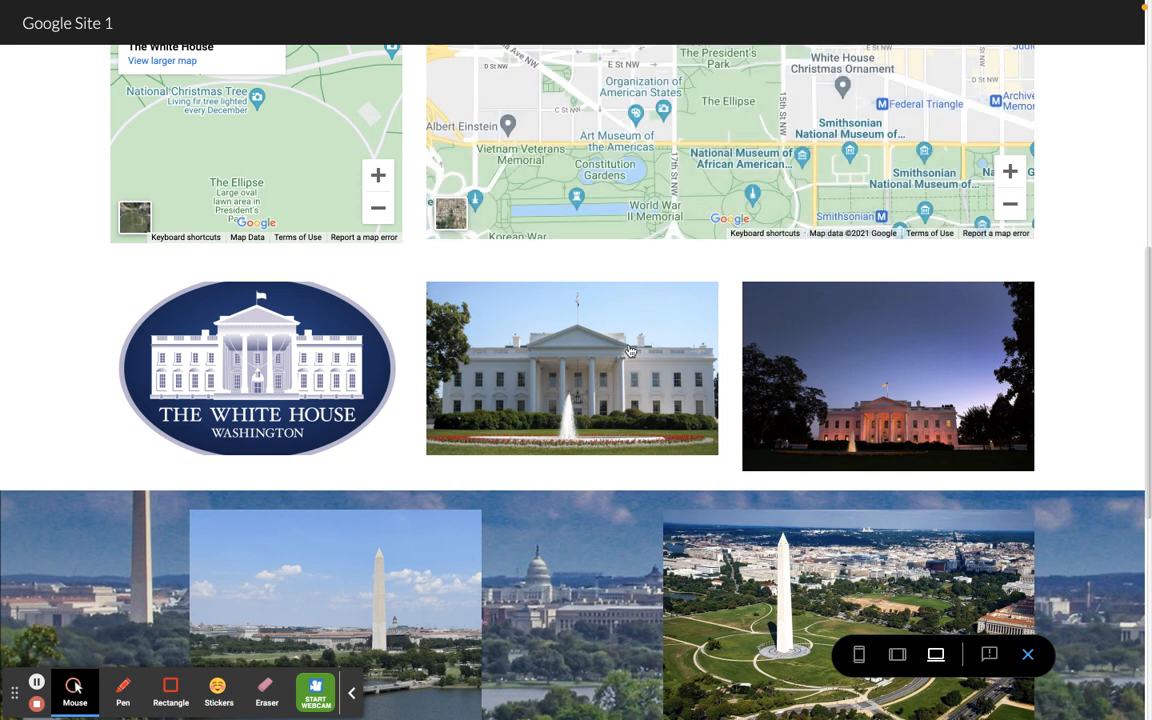
scroll(622, 350, "down", 7)
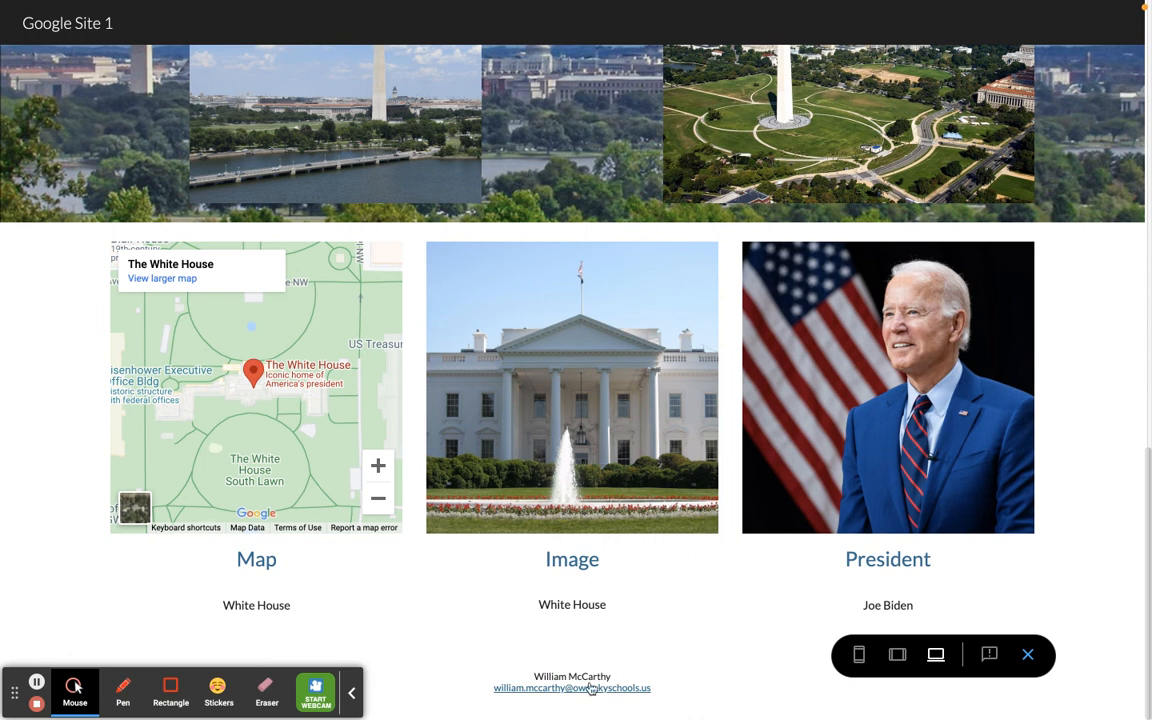
left_click(1028, 654)
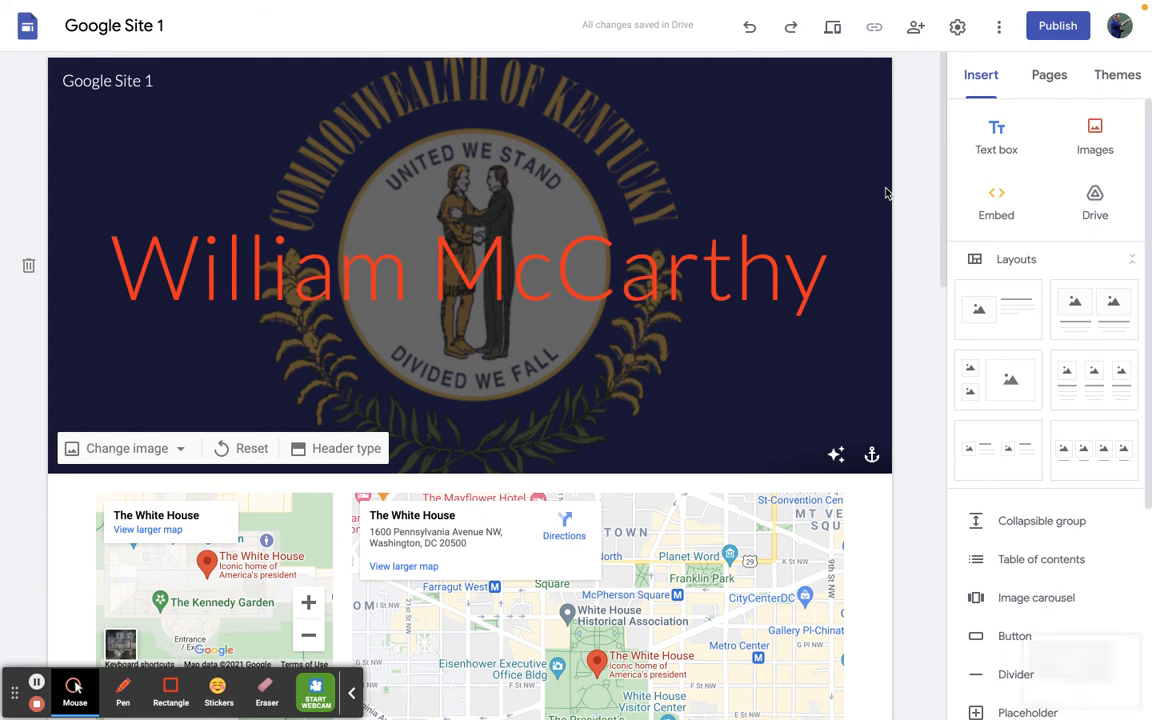
- Review the page's sections in the editor, including the link on the daytime White House photo and the captioned three-column layout
scroll(885, 193, "down", 5)
scroll(885, 193, "down", 3)
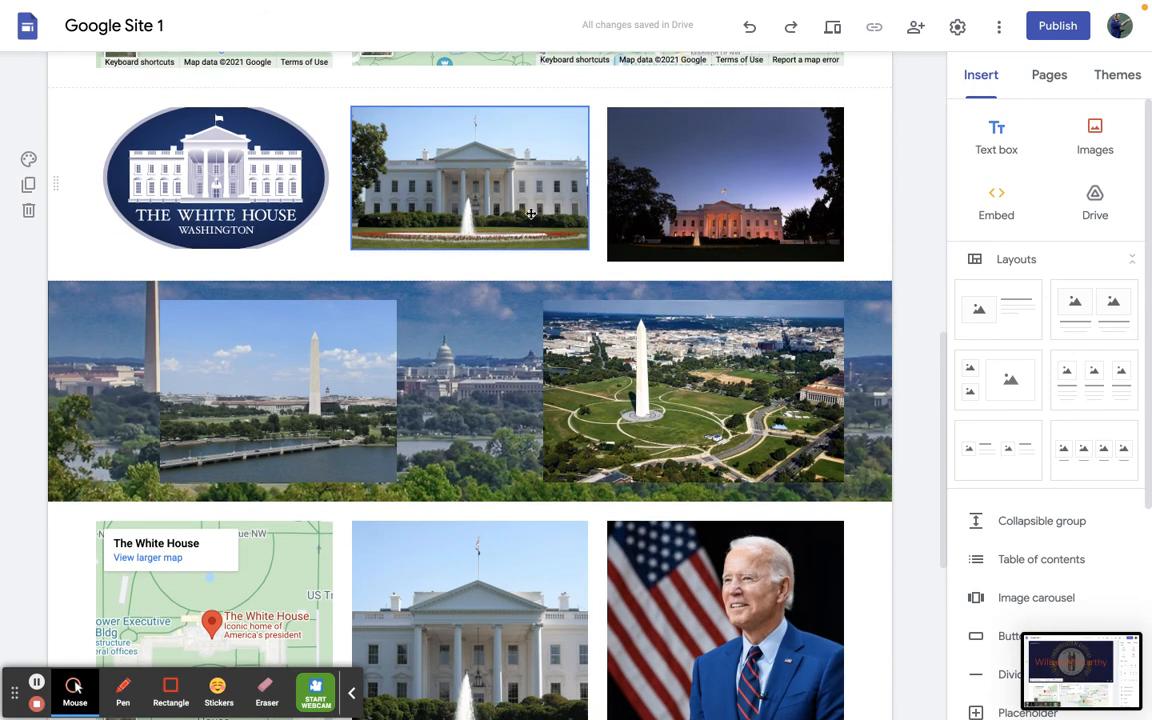
left_click(479, 204)
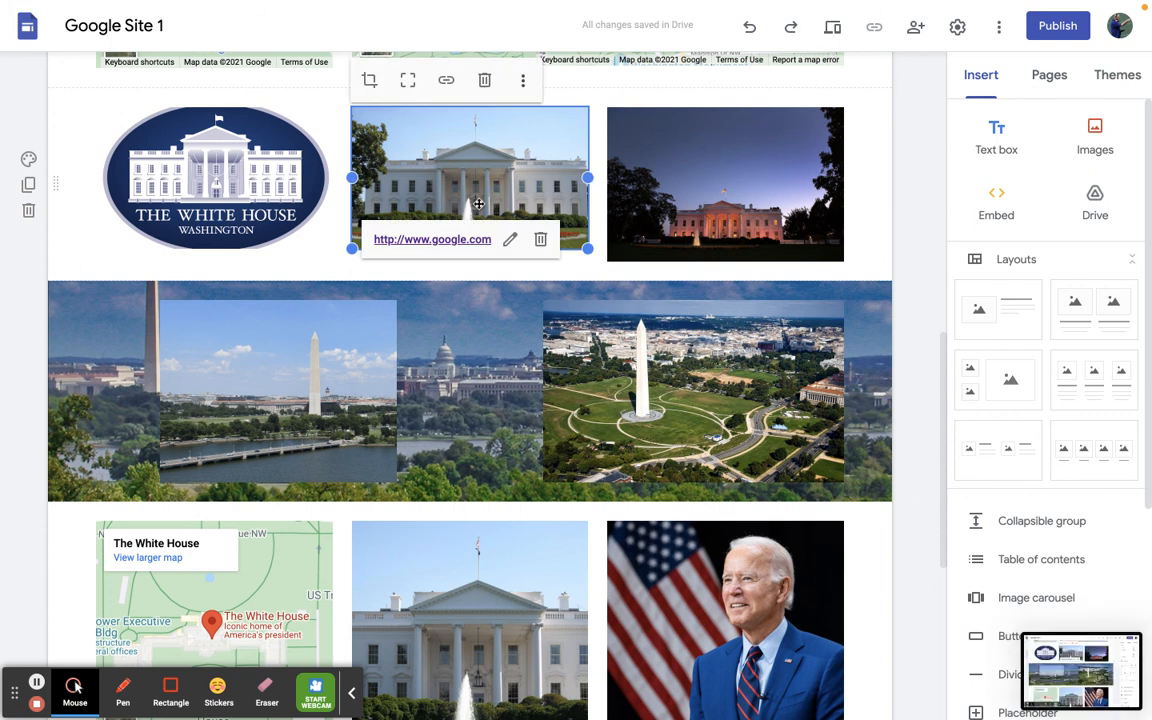
scroll(479, 204, "down", 5)
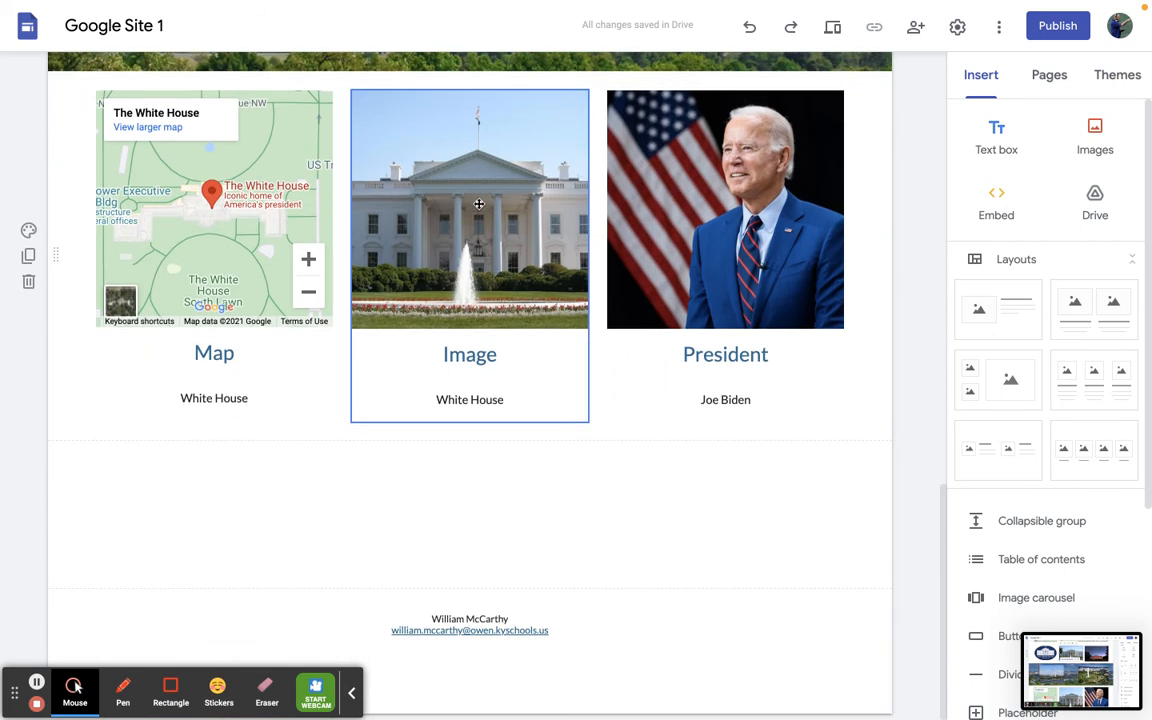
scroll(479, 204, "up", 1)
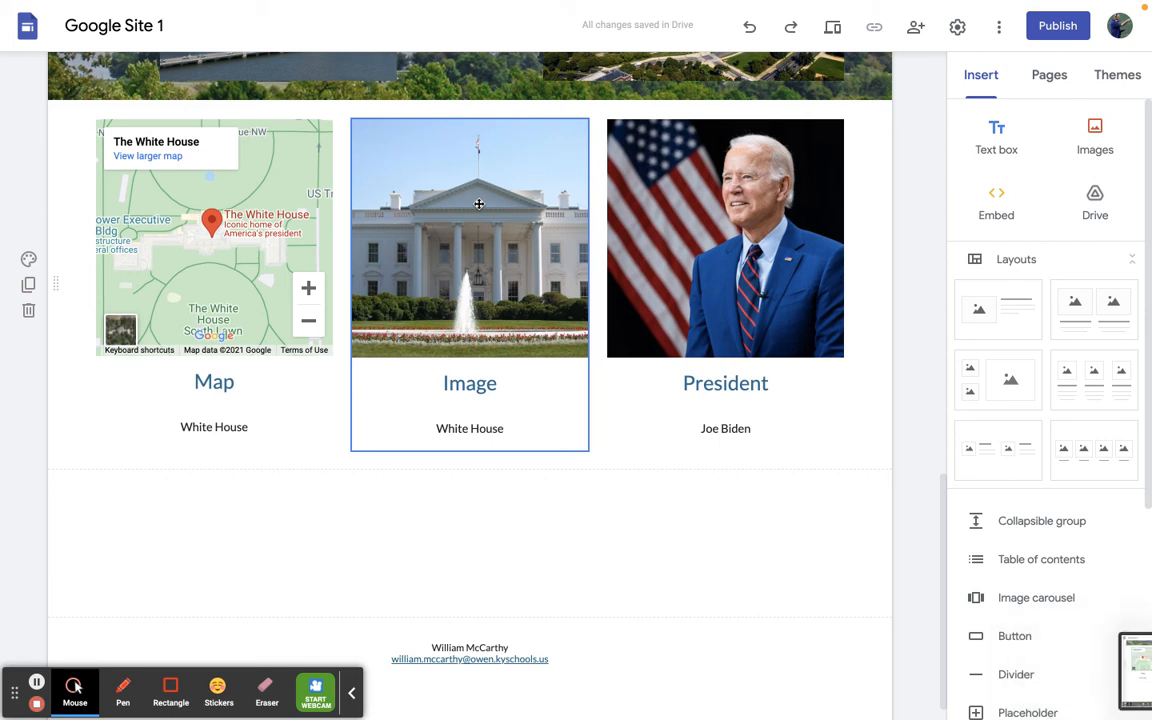
mouse_move(137, 38)
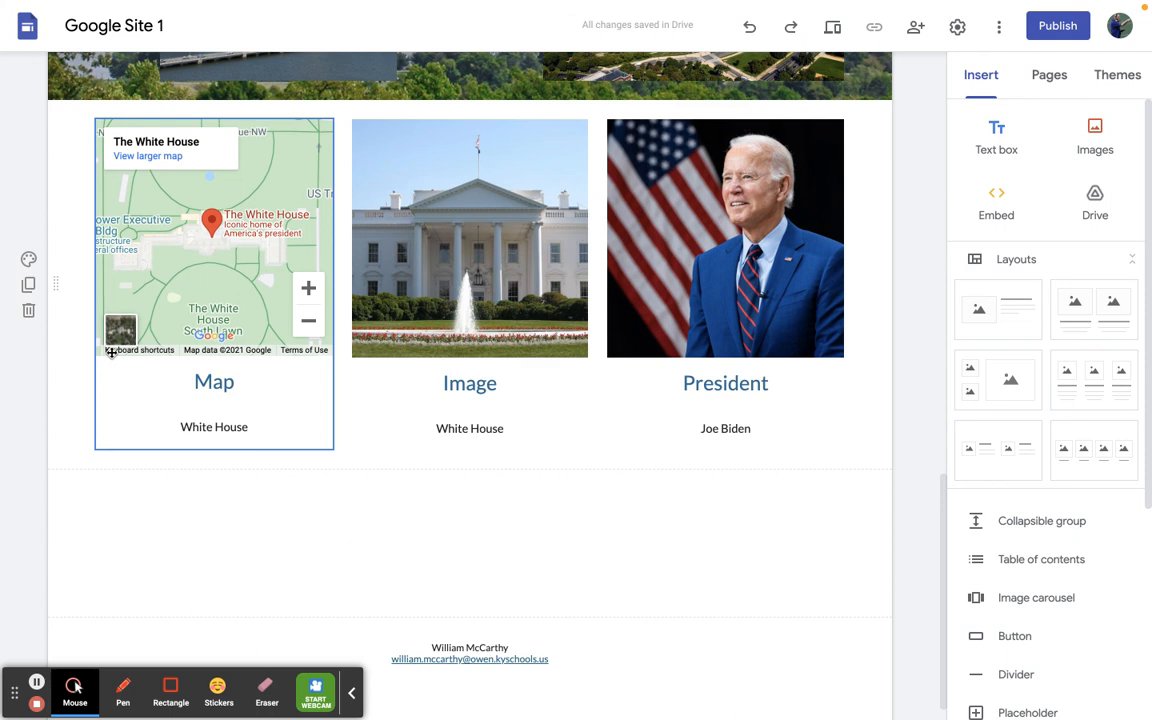